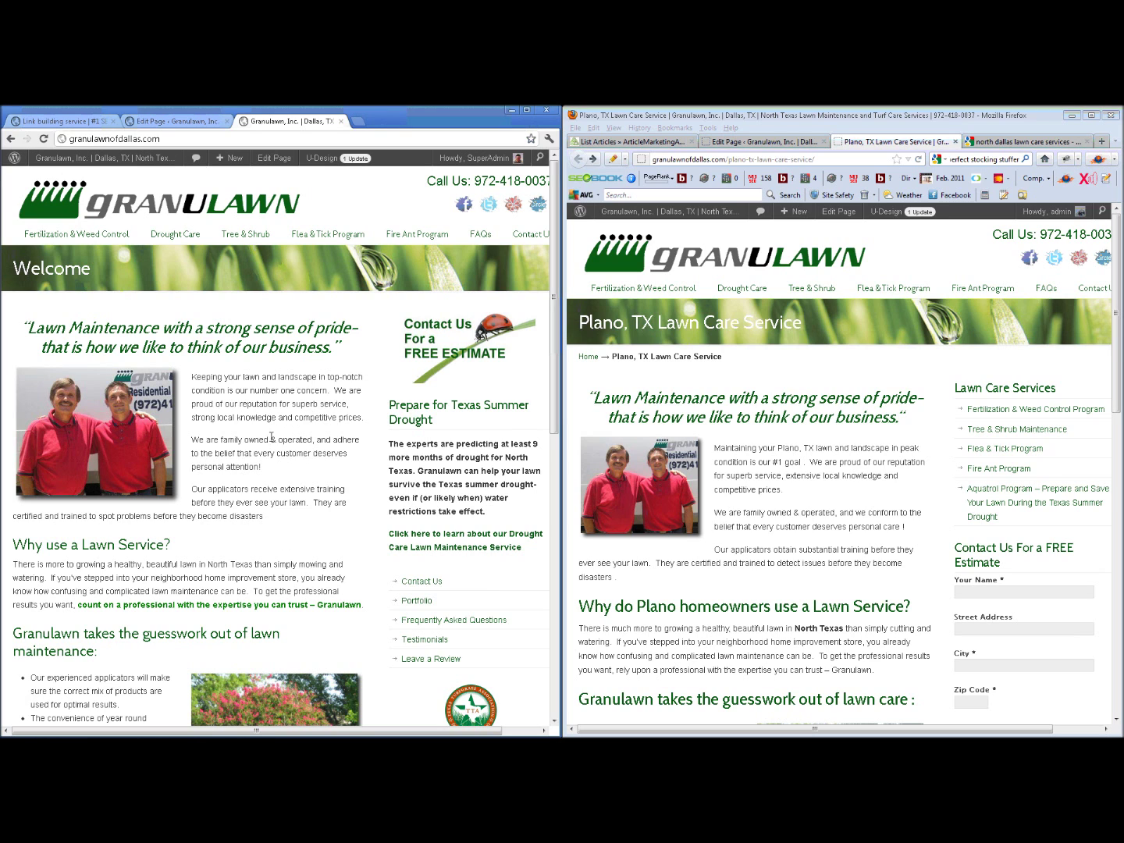
# Compare the homepage with the Plano page, highlighting 'Plano, TX' in its Lawn Care Service title
pyautogui.scroll(-1, 272, 473)
pyautogui.scroll(-3, 271, 473)
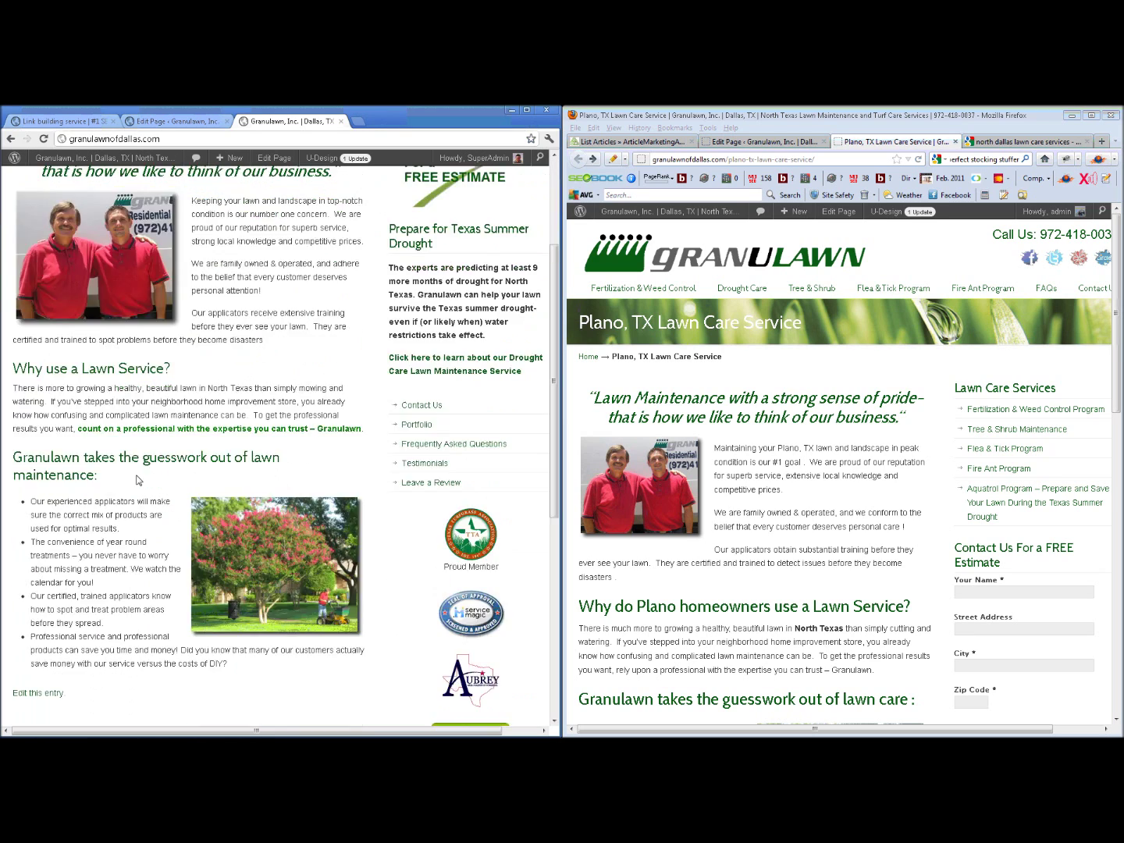
pyautogui.scroll(3, 360, 542)
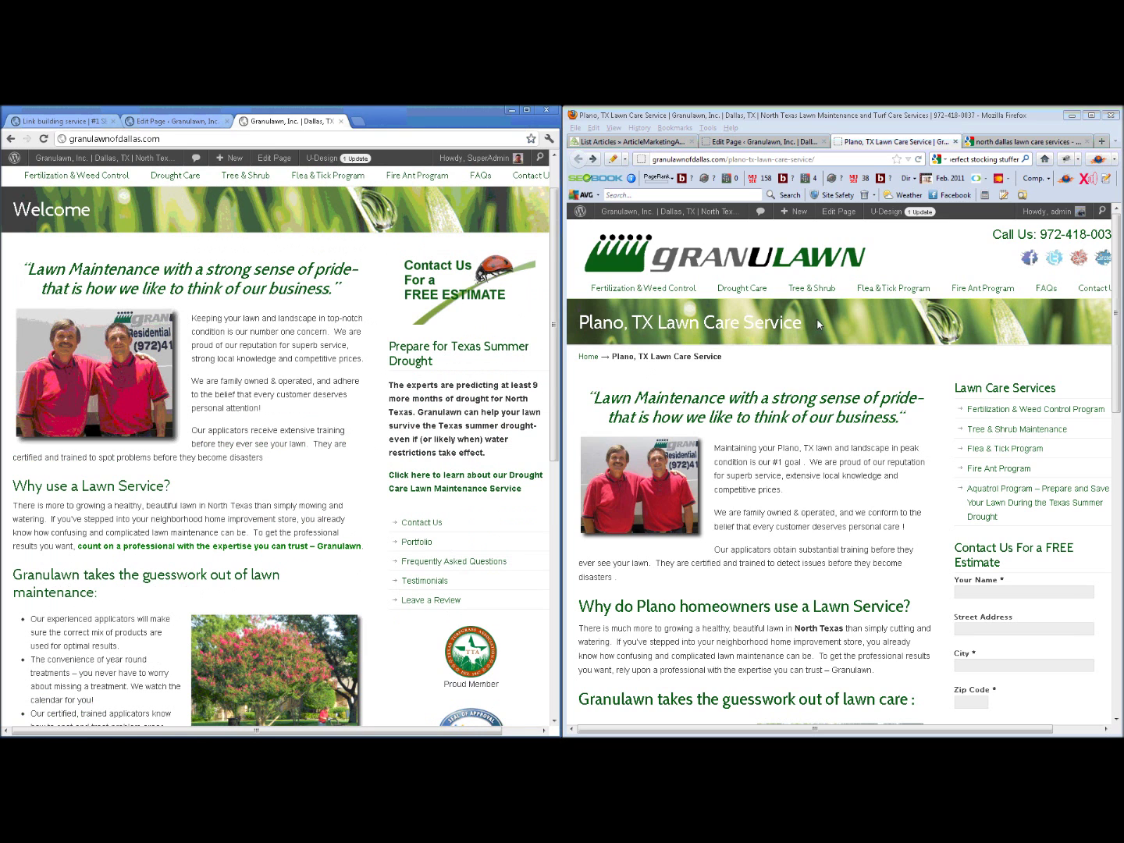
pyautogui.moveTo(818, 325); pyautogui.dragTo(578, 326)
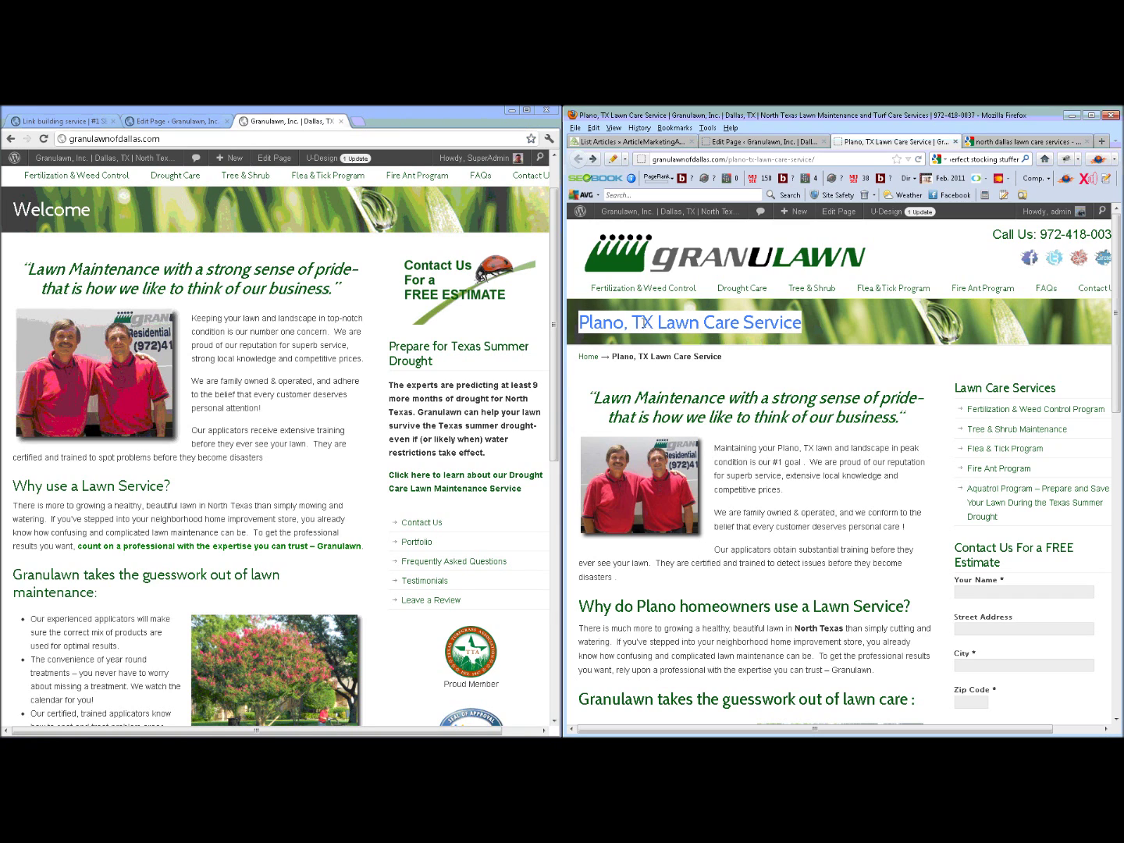
pyautogui.click(584, 325)
pyautogui.moveTo(584, 324); pyautogui.dragTo(652, 327)
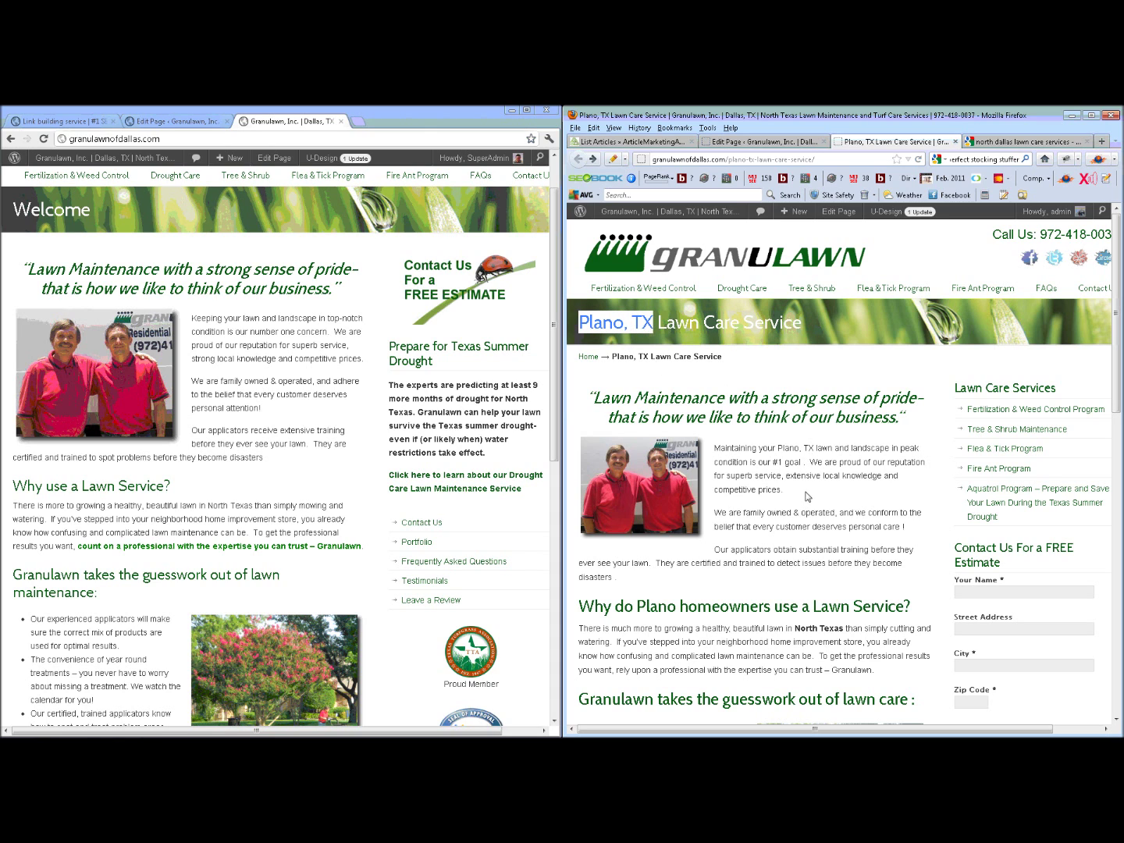
# Switch to the Google results for 'north dallas lawn care services' and select the query
pyautogui.scroll(-2, 789, 542)
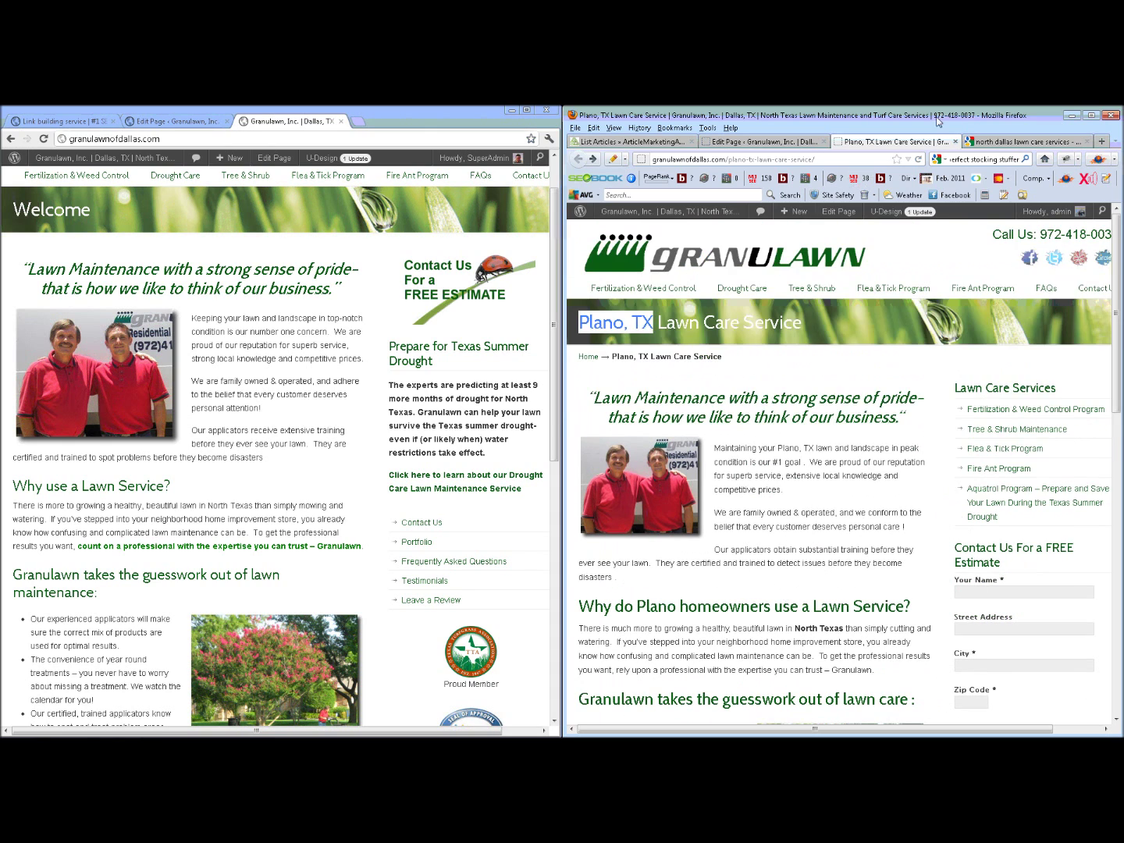
pyautogui.click(999, 144)
pyautogui.moveTo(831, 248); pyautogui.dragTo(637, 292)
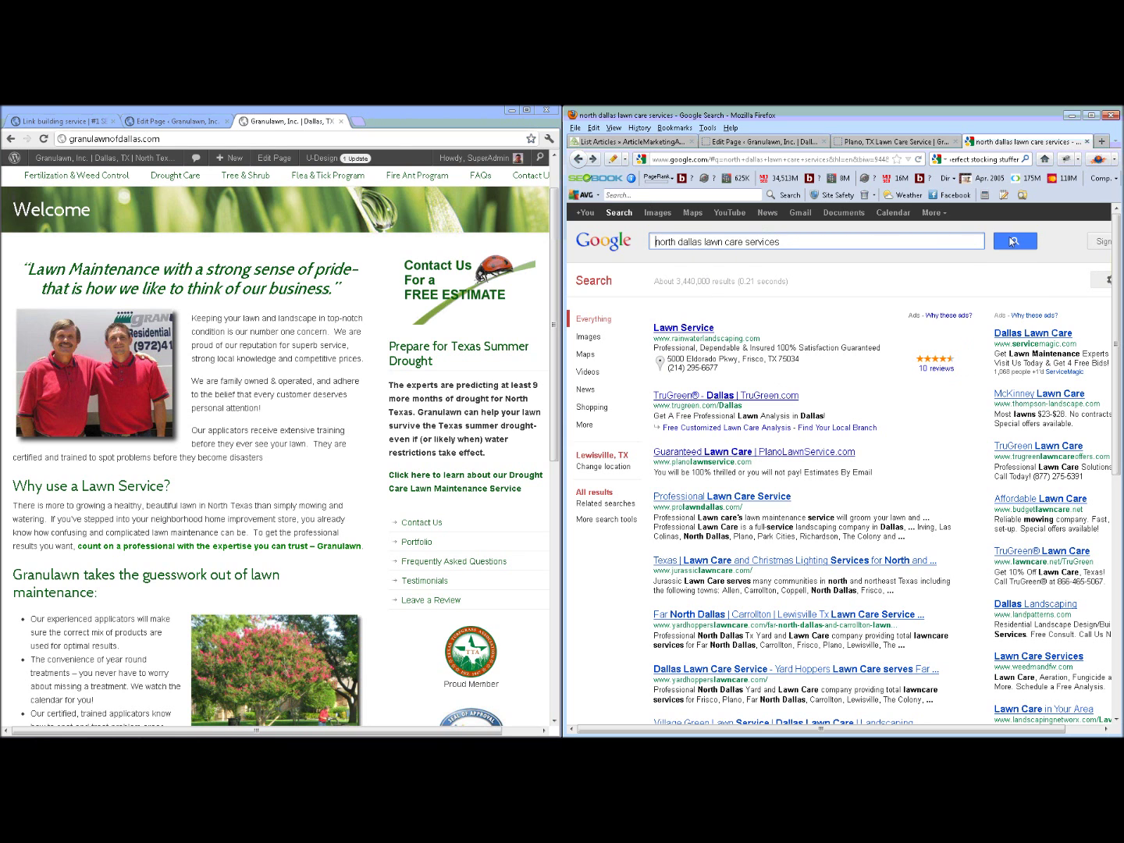
# Rerun the search and move to the second page of Google results
pyautogui.click(1015, 240)
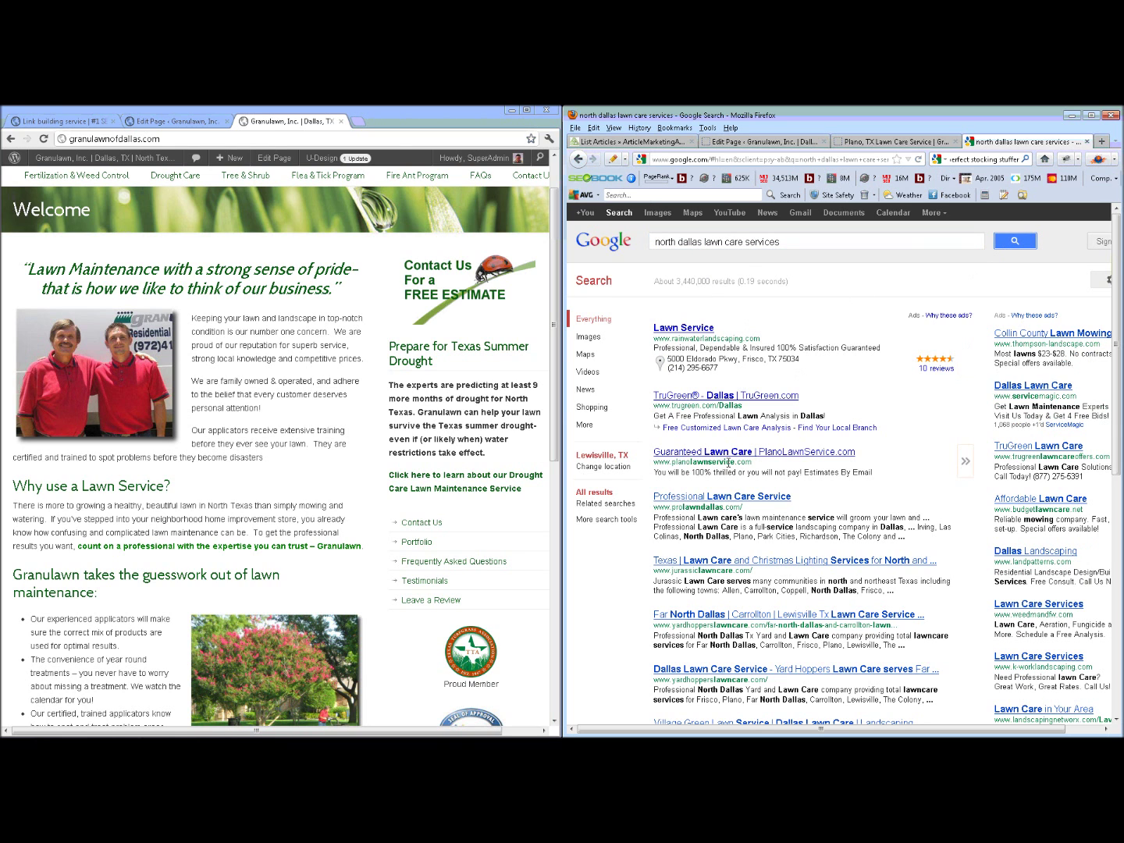
pyautogui.scroll(-3, 682, 455)
pyautogui.scroll(-6, 650, 425)
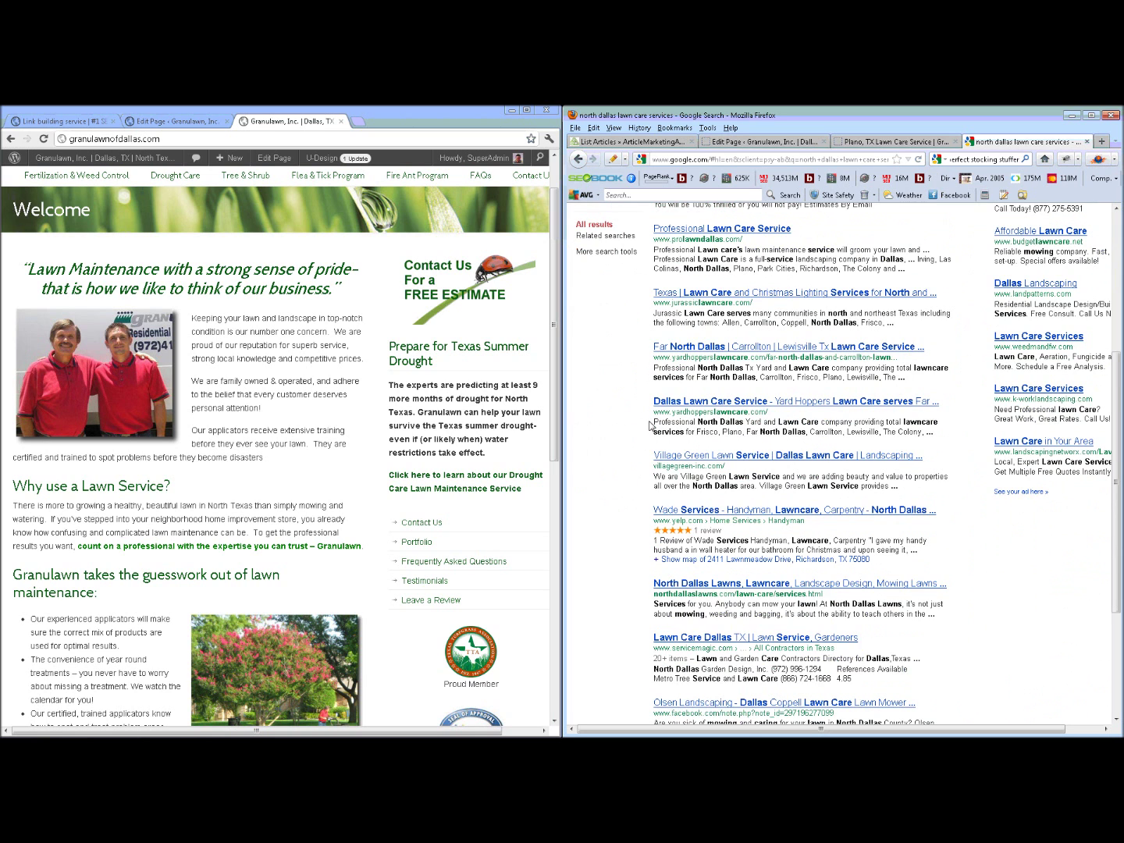
pyautogui.scroll(-2, 650, 426)
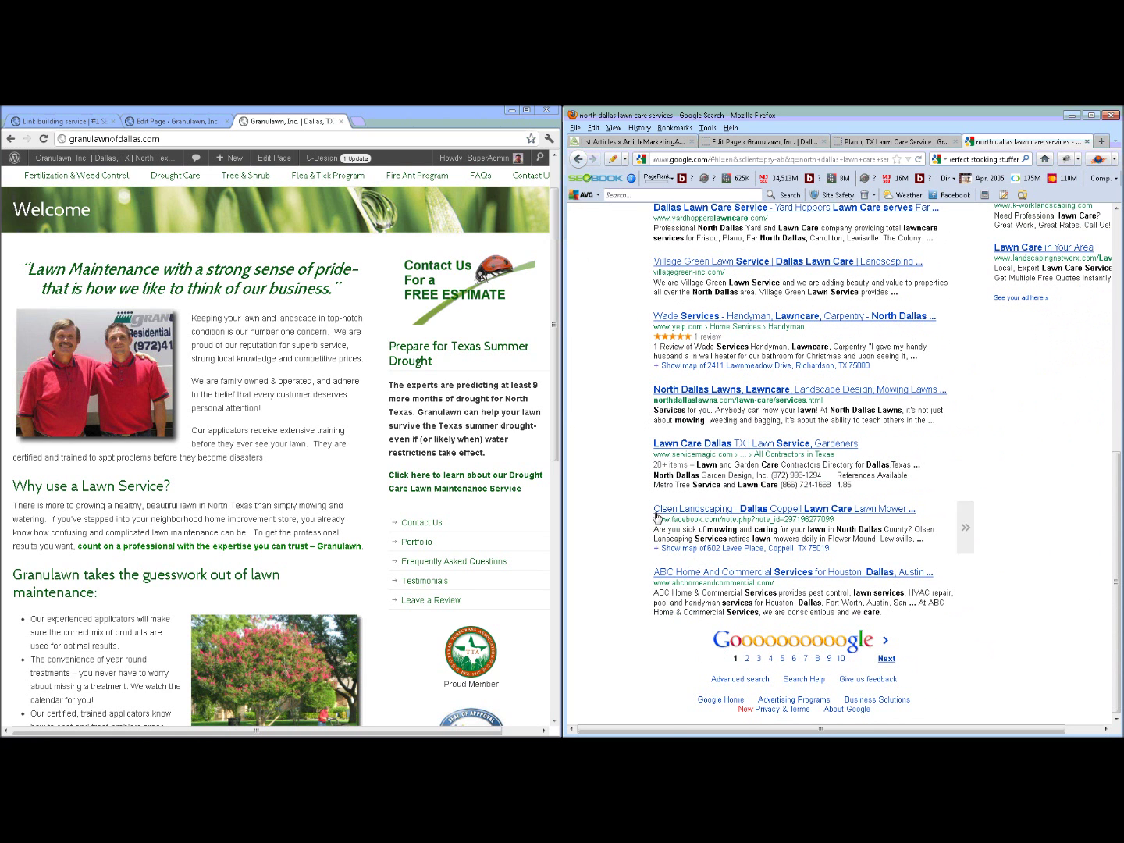
pyautogui.click(895, 653)
pyautogui.scroll(-2, 703, 546)
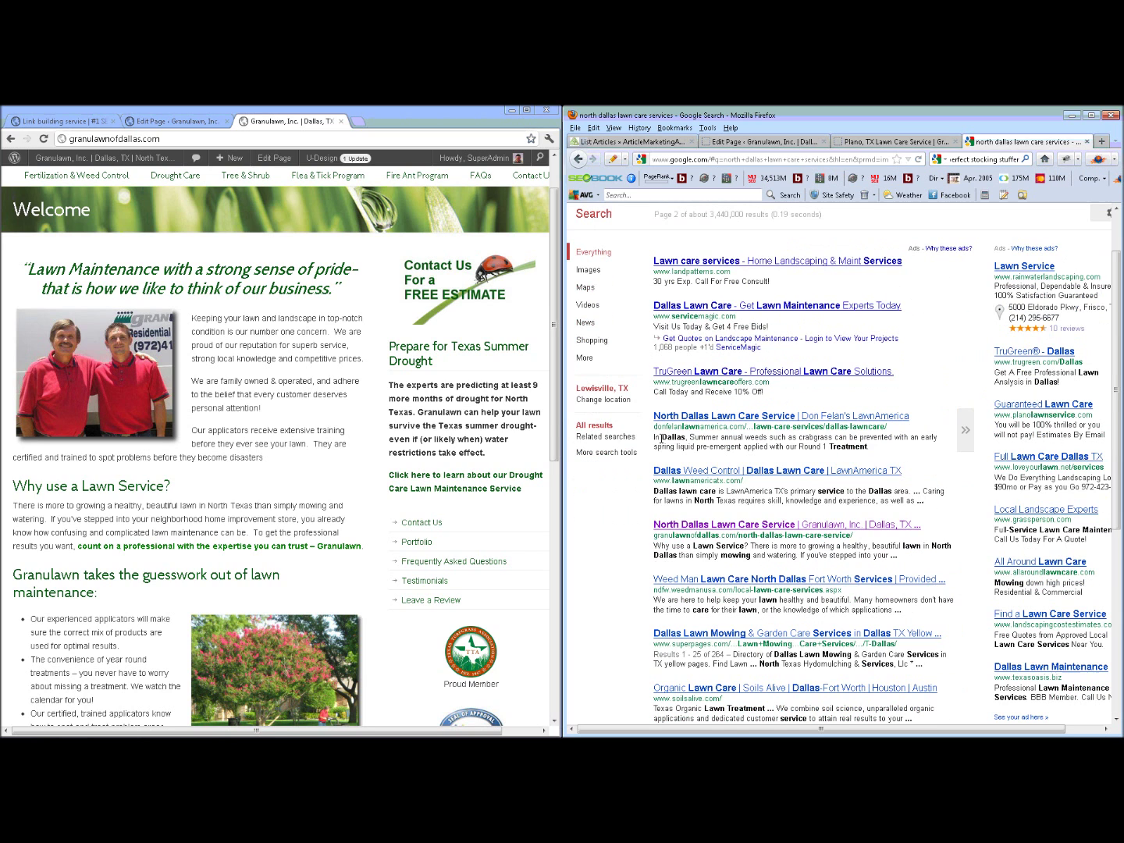
# Inspect the Granulawn North Dallas result's title, address and snippet, then open it
pyautogui.moveTo(648, 533); pyautogui.dragTo(929, 528)
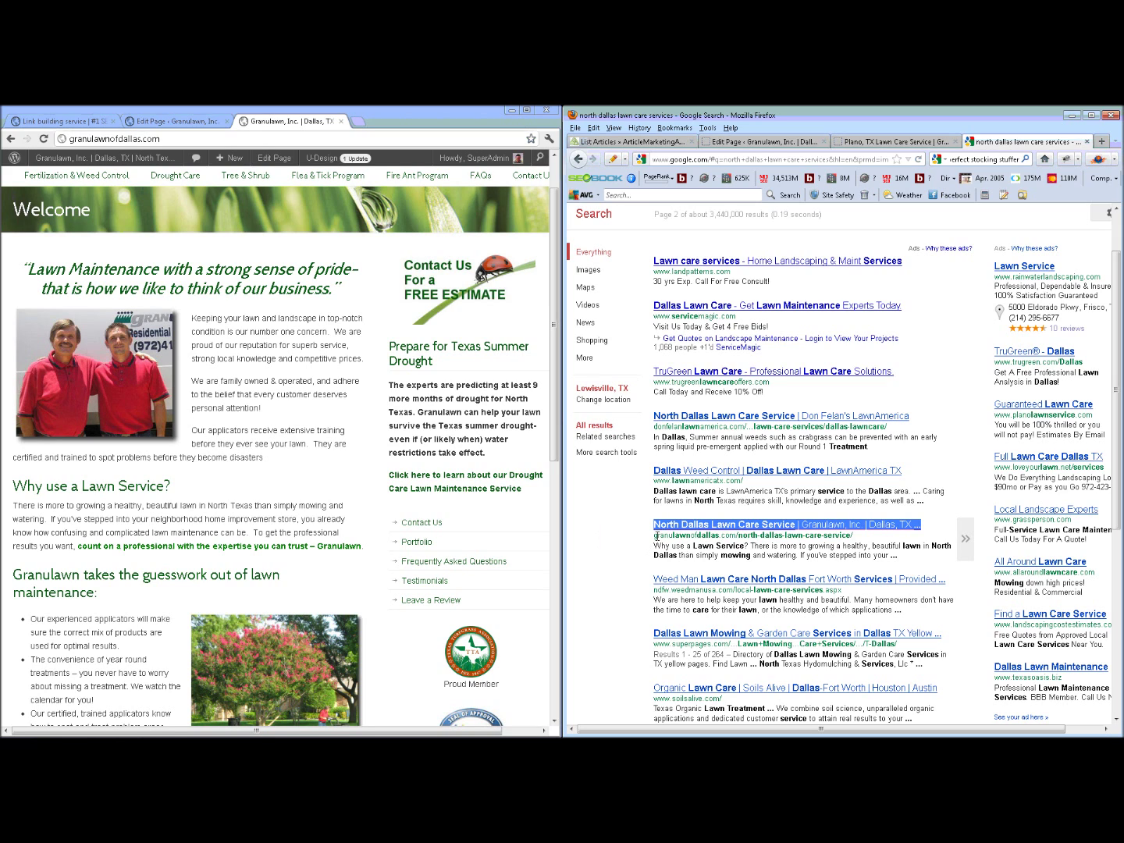
pyautogui.moveTo(656, 537); pyautogui.dragTo(855, 539)
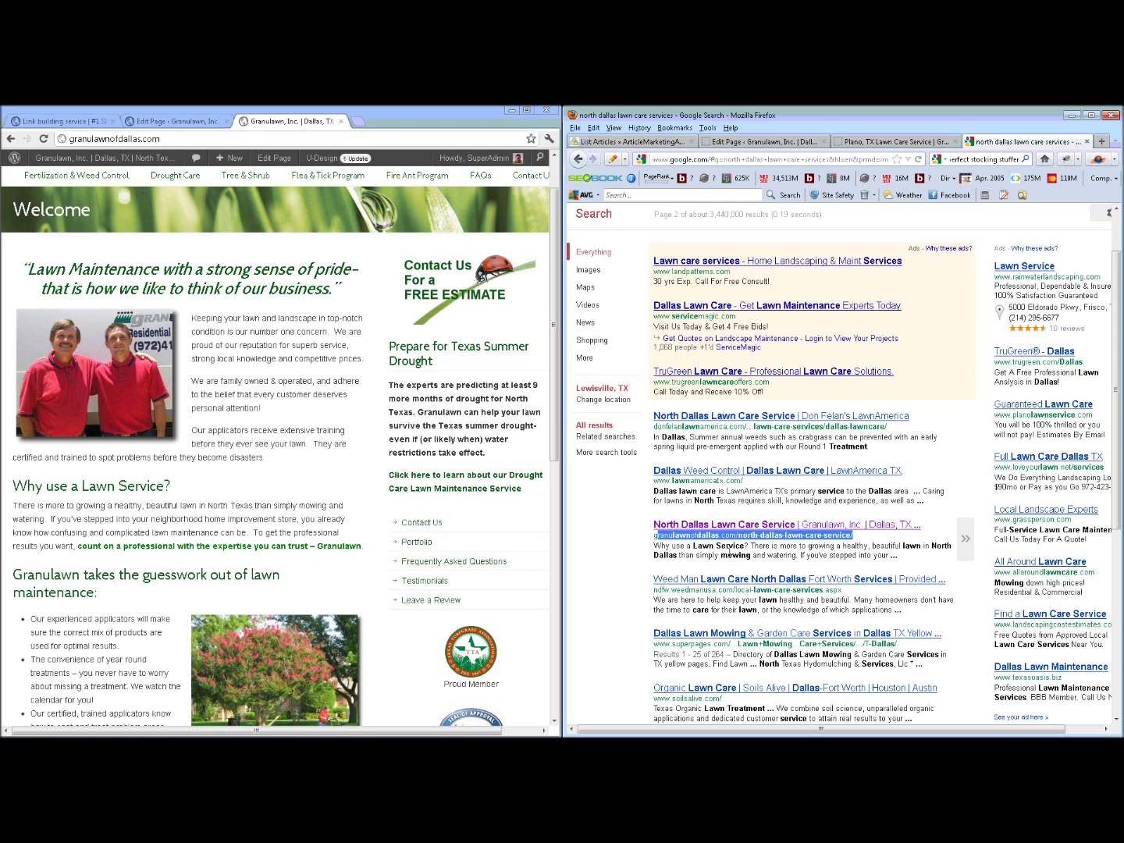
pyautogui.click(755, 537)
pyautogui.moveTo(743, 537); pyautogui.dragTo(853, 536)
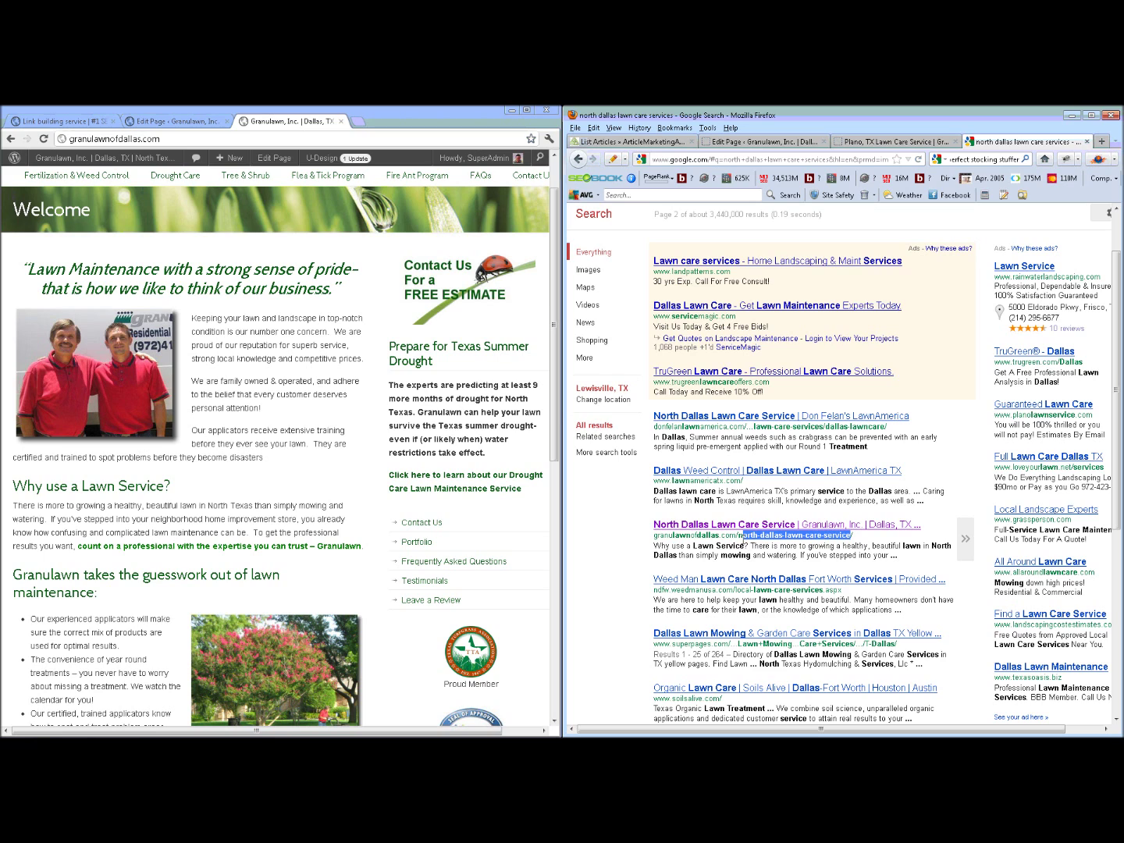
pyautogui.moveTo(653, 524); pyautogui.dragTo(908, 561)
pyautogui.click(908, 561)
# Load the North Dallas Lawn Care Service page and compare its heading with the homepage intro paragraphs
pyautogui.click(676, 528)
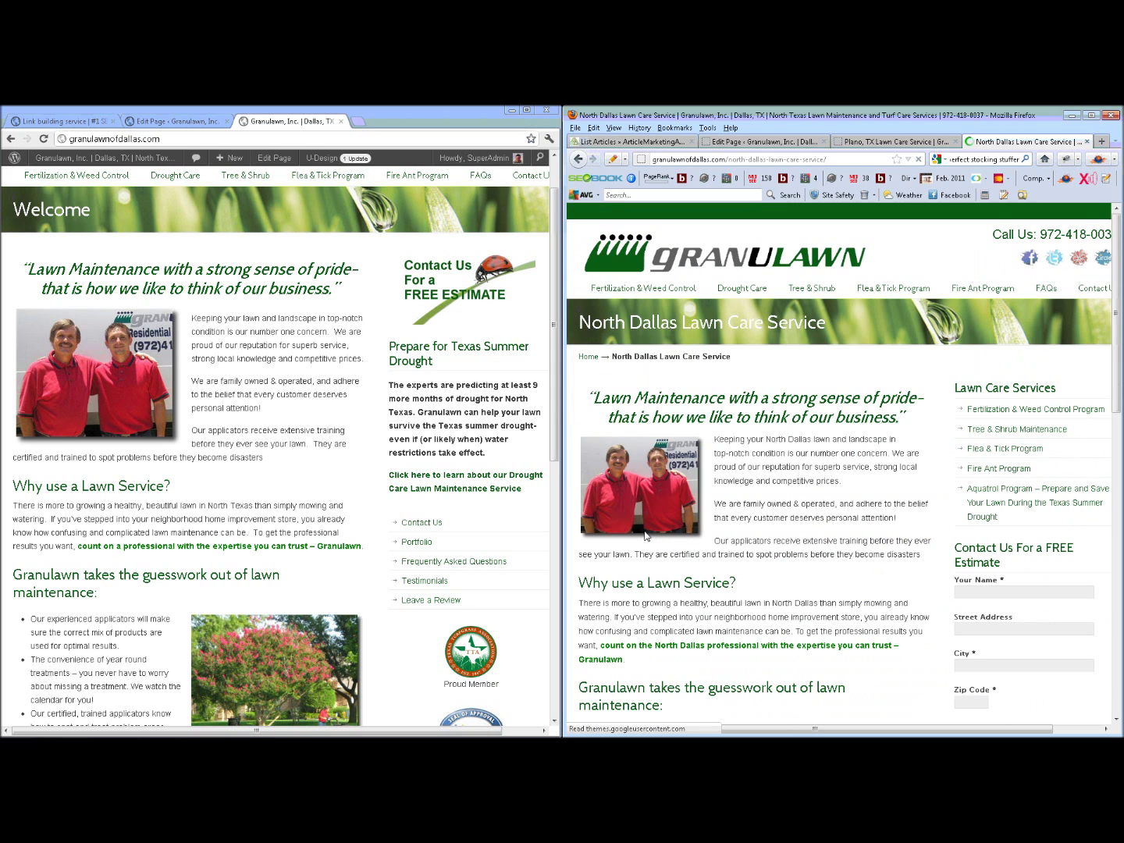
pyautogui.moveTo(826, 323); pyautogui.dragTo(579, 323)
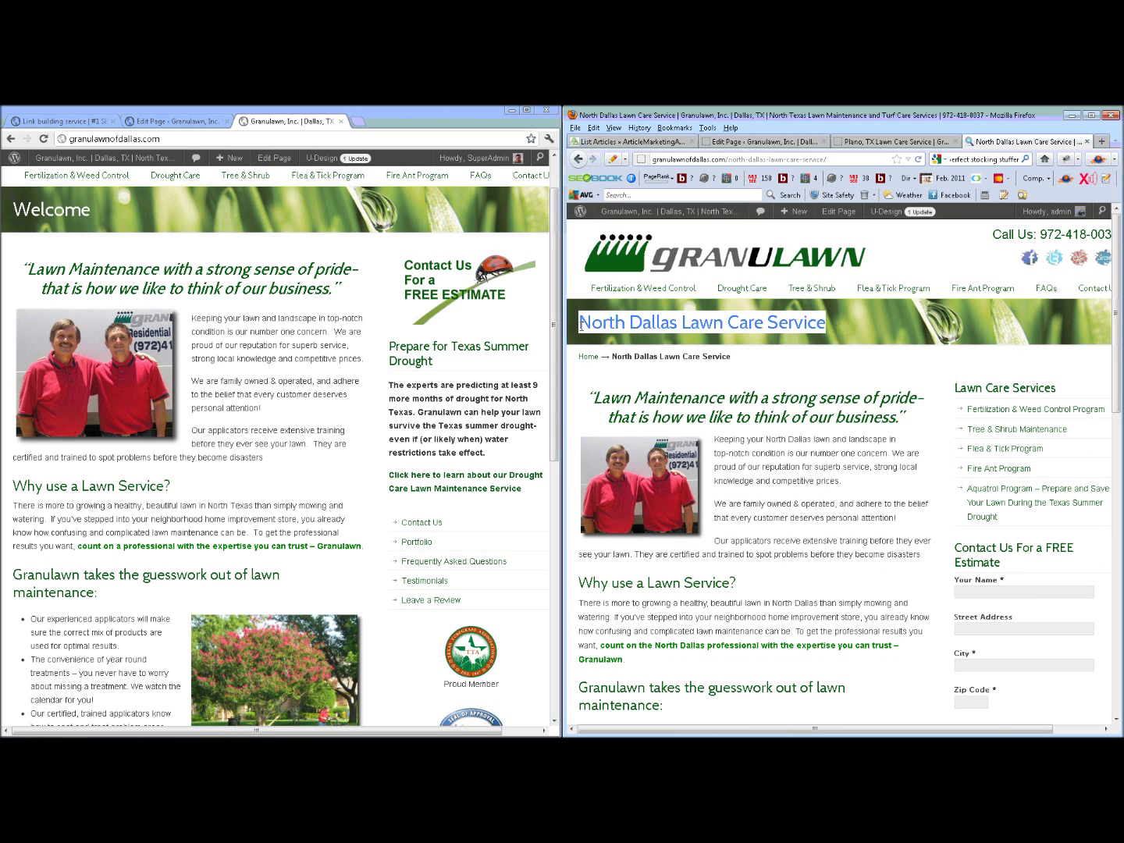
pyautogui.click(768, 403)
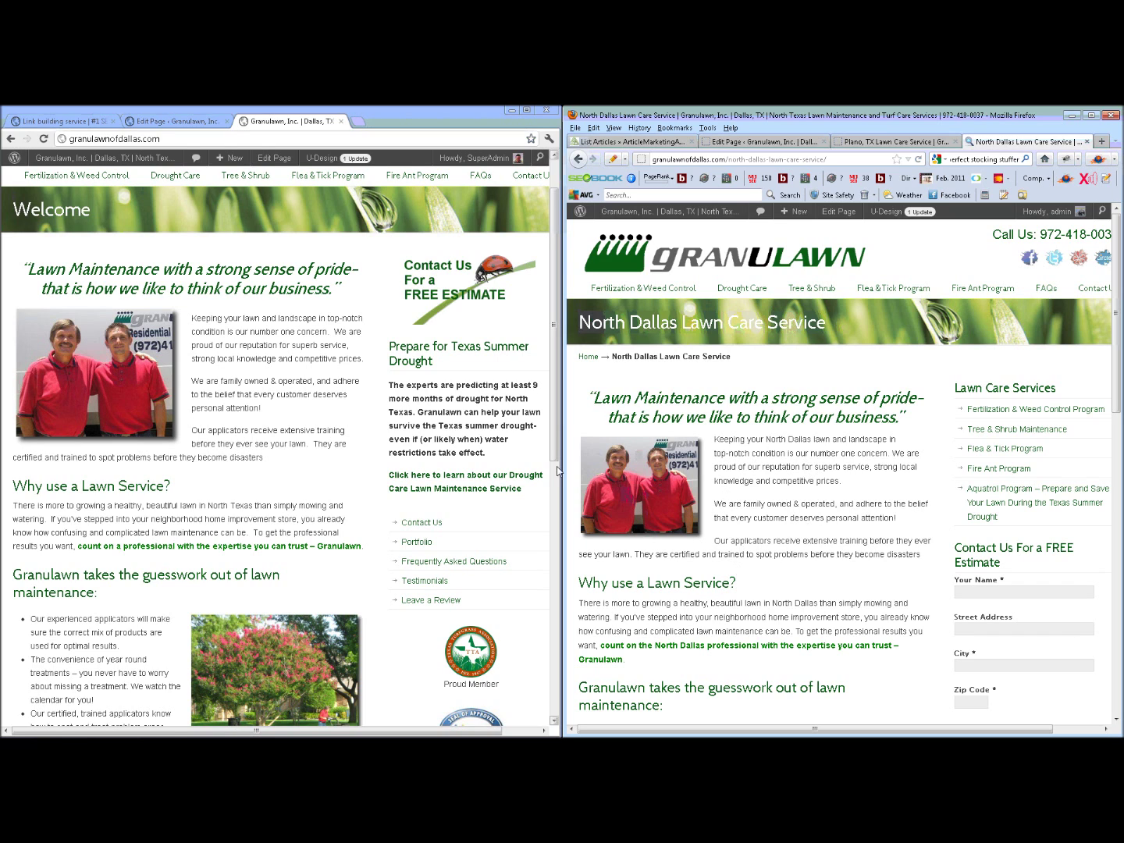
pyautogui.moveTo(197, 316); pyautogui.dragTo(252, 546)
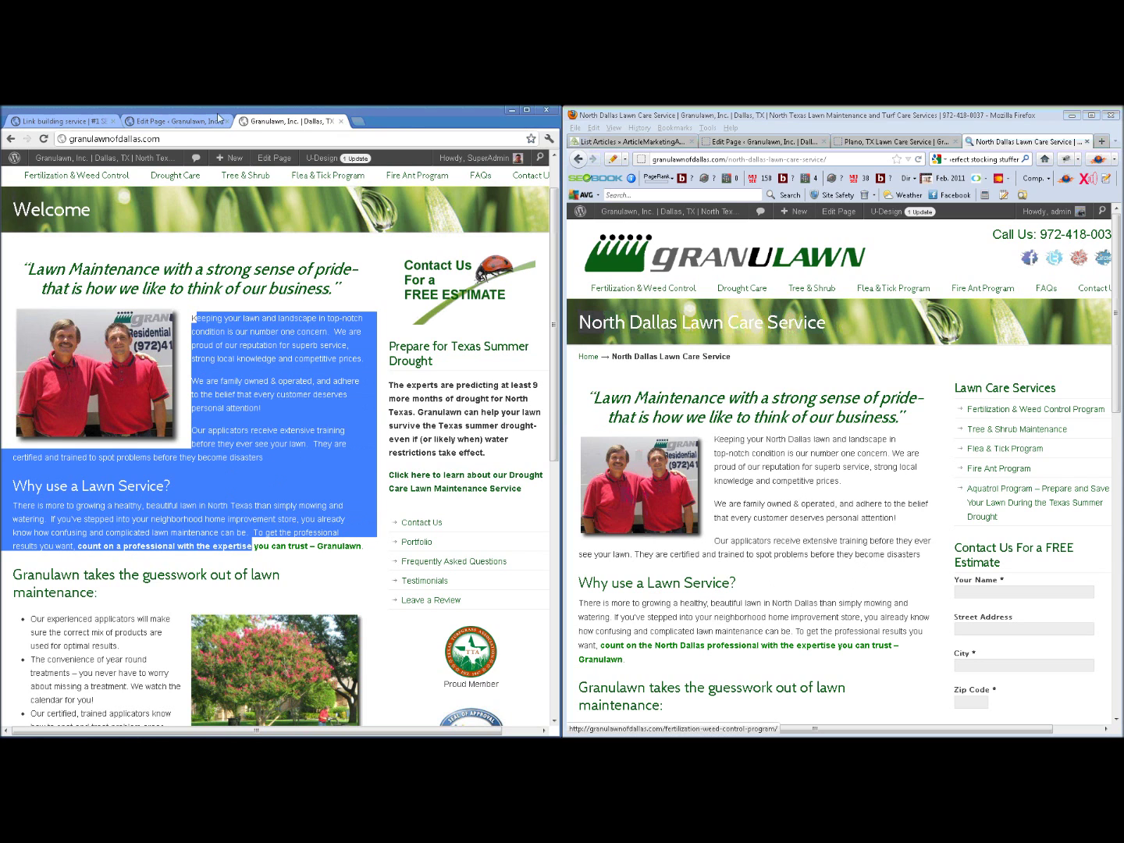
pyautogui.click(86, 122)
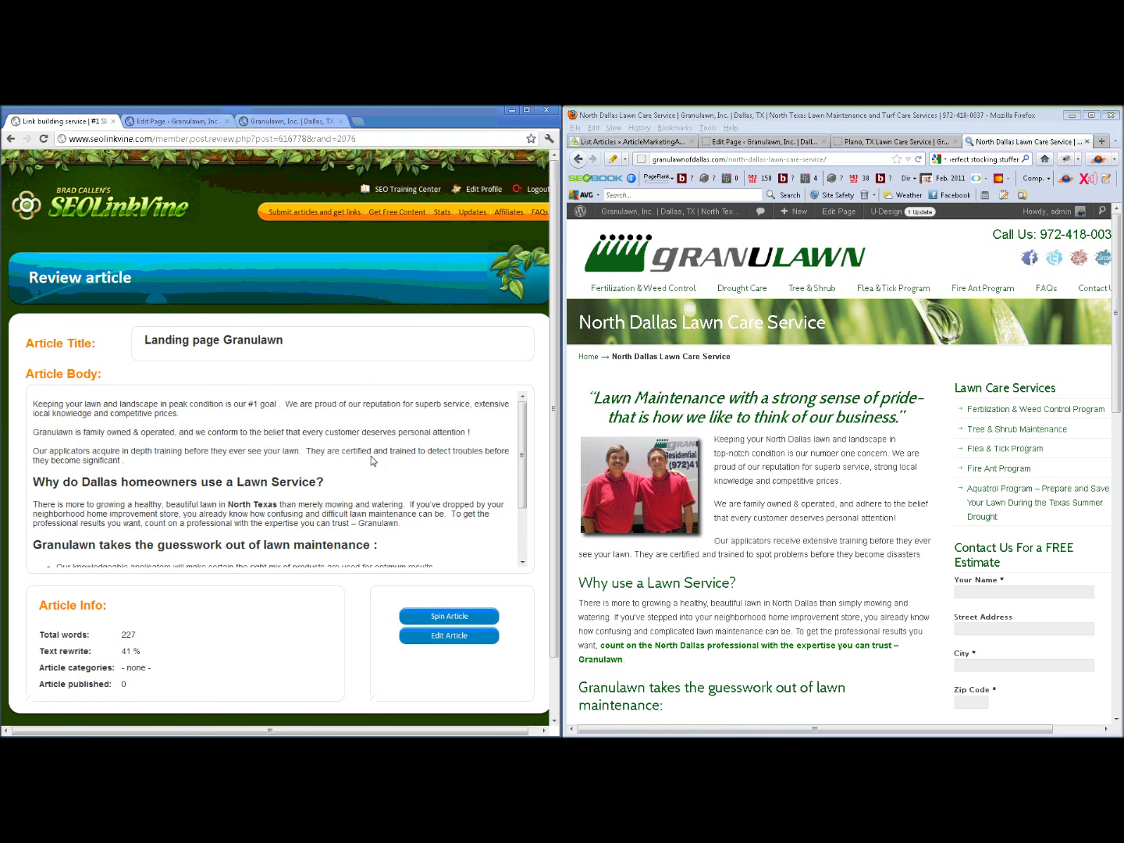
# Edit the 'Landing page Granulawn' article and scroll through its 447-word spun body
pyautogui.click(450, 638)
pyautogui.scroll(-3, 391, 630)
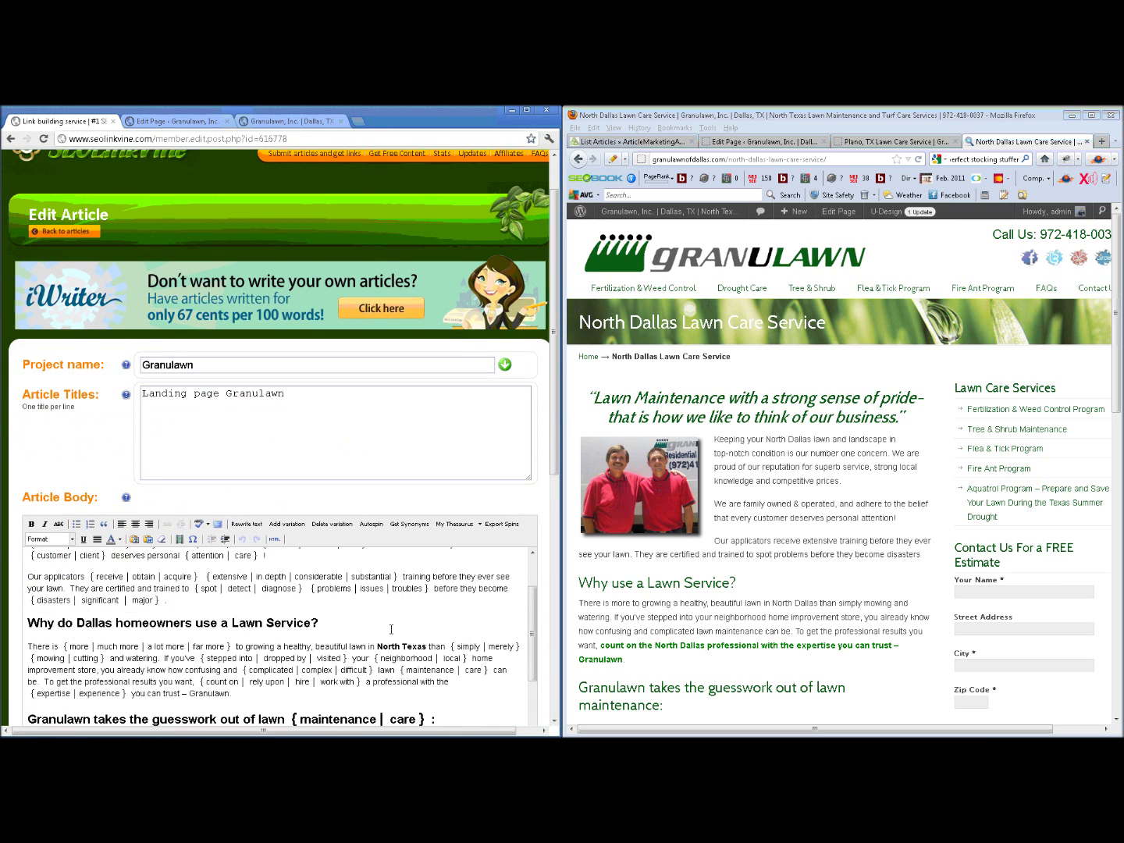
pyautogui.scroll(2, 391, 629)
pyautogui.scroll(-3, 556, 645)
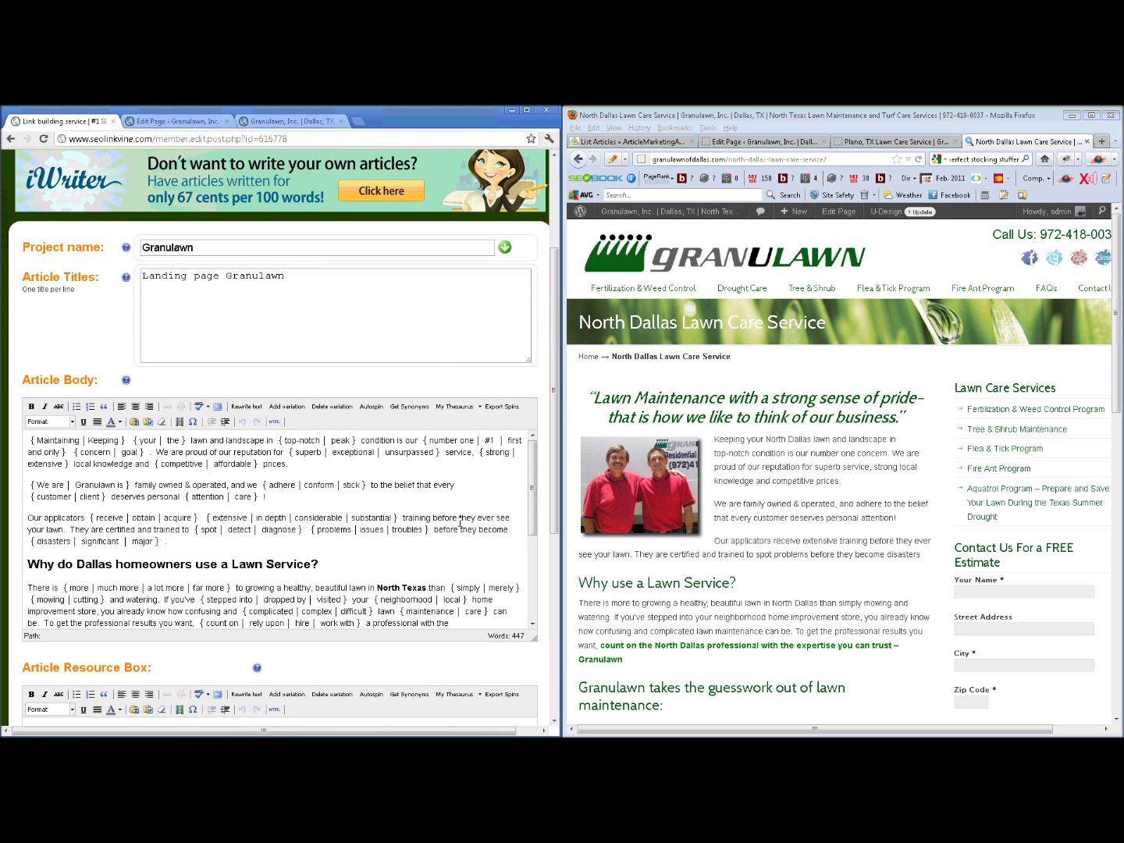
pyautogui.scroll(1, 234, 530)
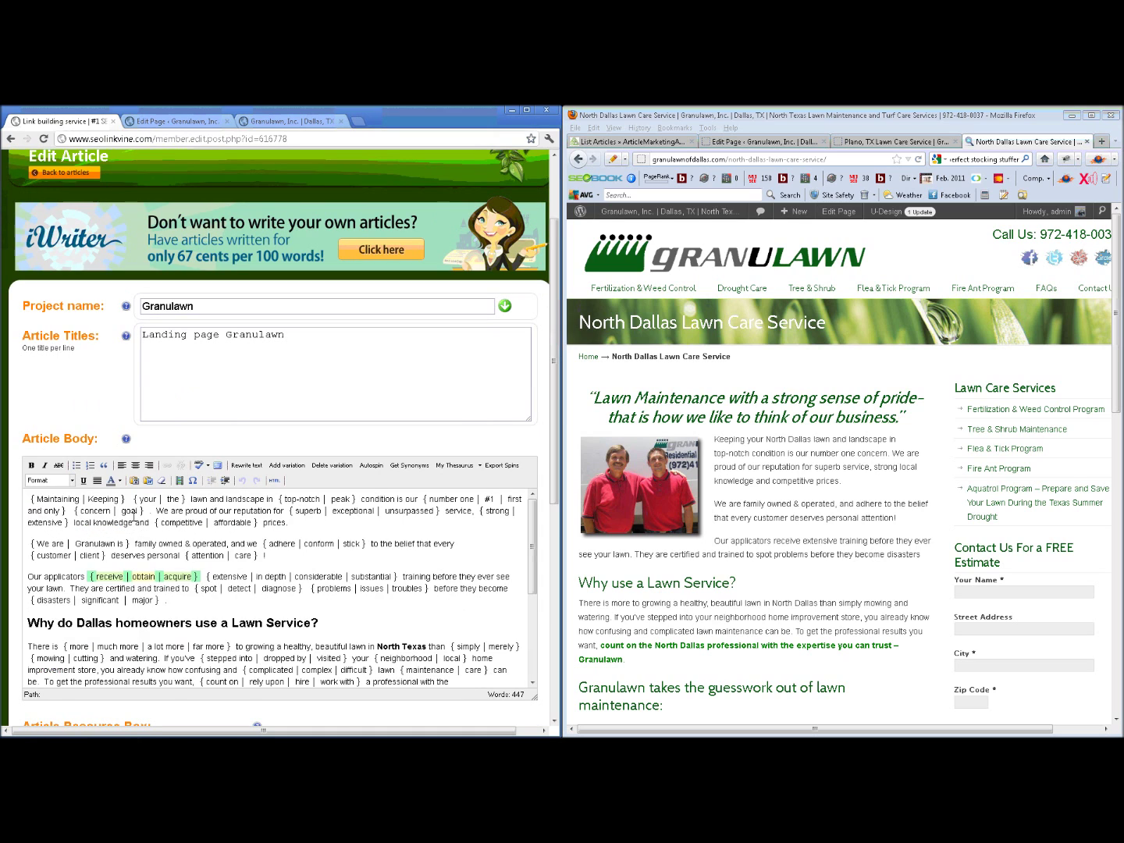
pyautogui.scroll(-10, 248, 530)
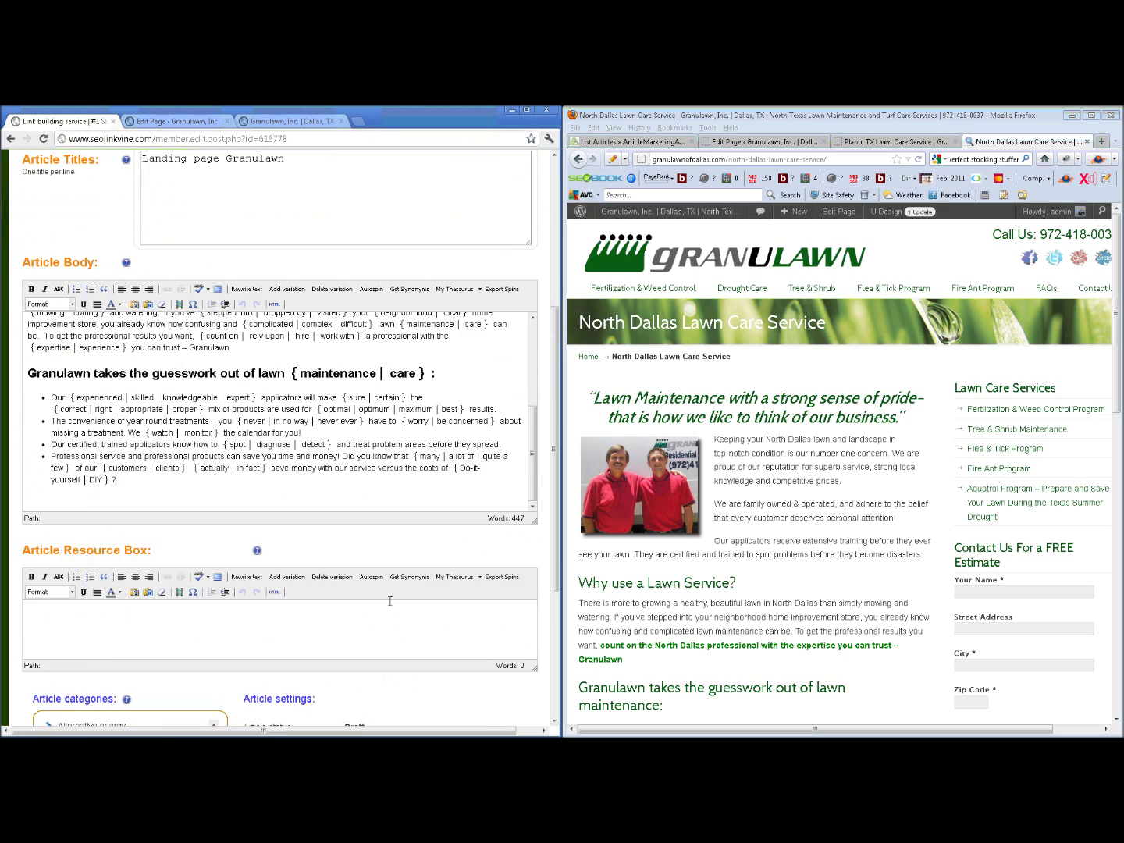
pyautogui.scroll(-2, 389, 598)
pyautogui.scroll(8, 312, 508)
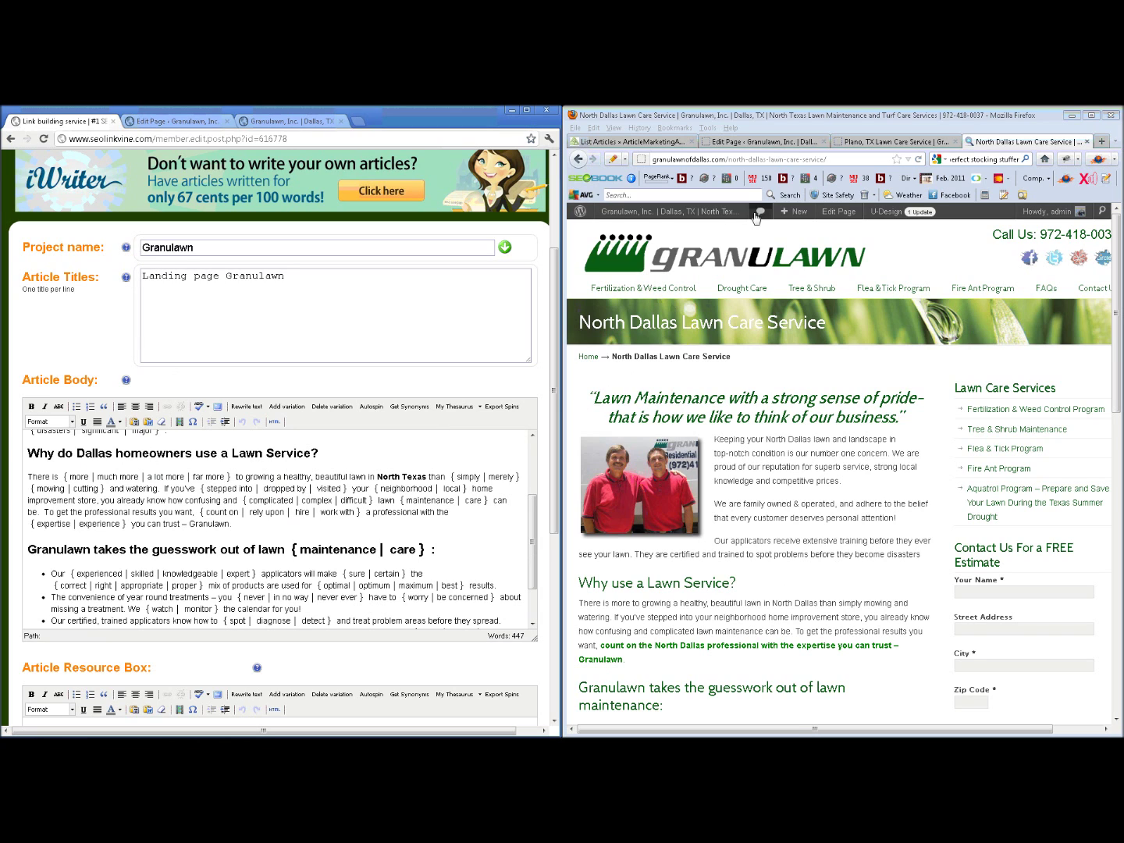
# Create a new WordPress page titled 'McKinney, TX Lawn Care Service' from the Corinth page title
pyautogui.moveTo(790, 214)
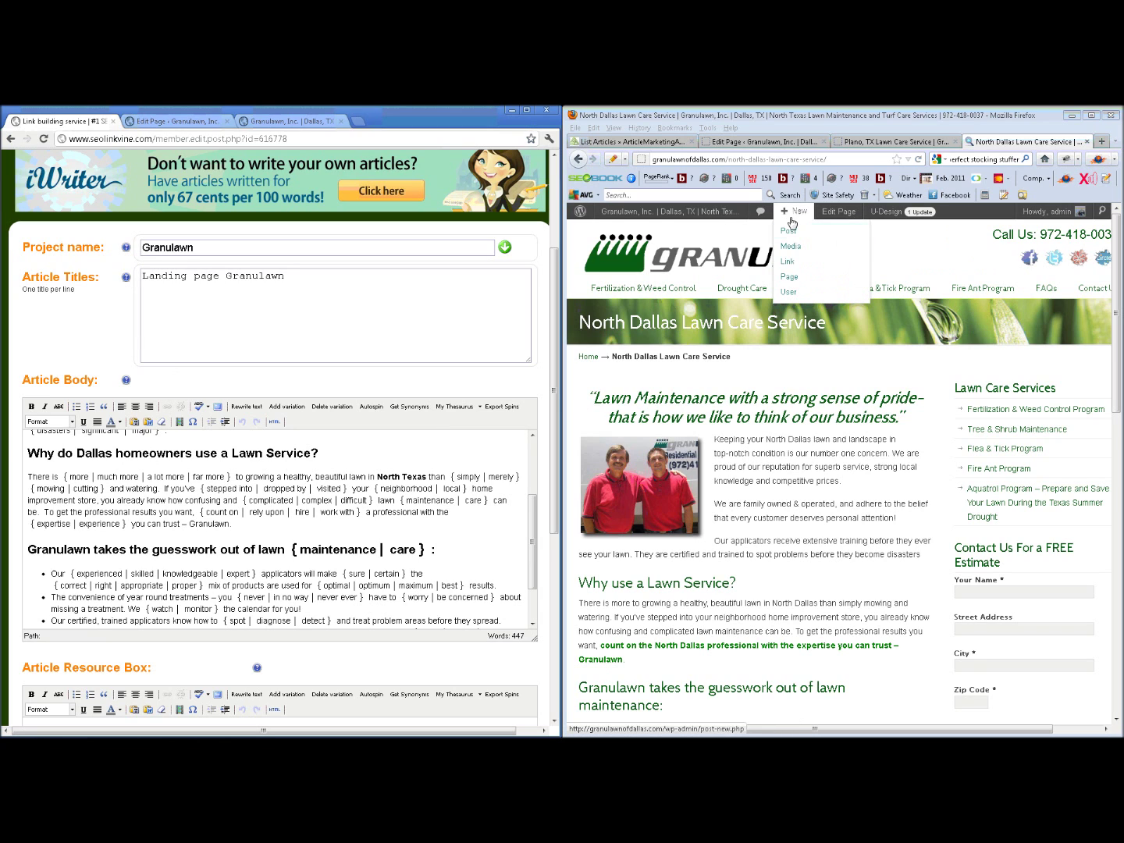
pyautogui.click(795, 278)
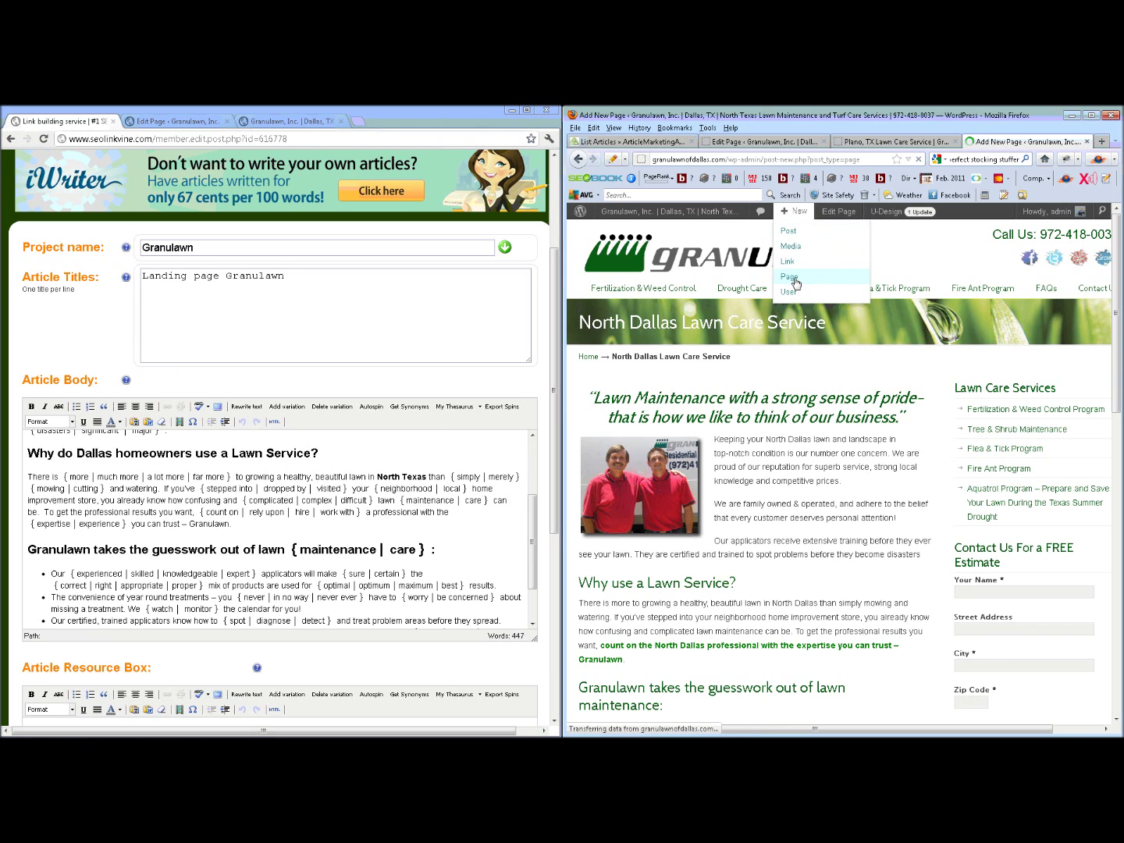
pyautogui.click(199, 121)
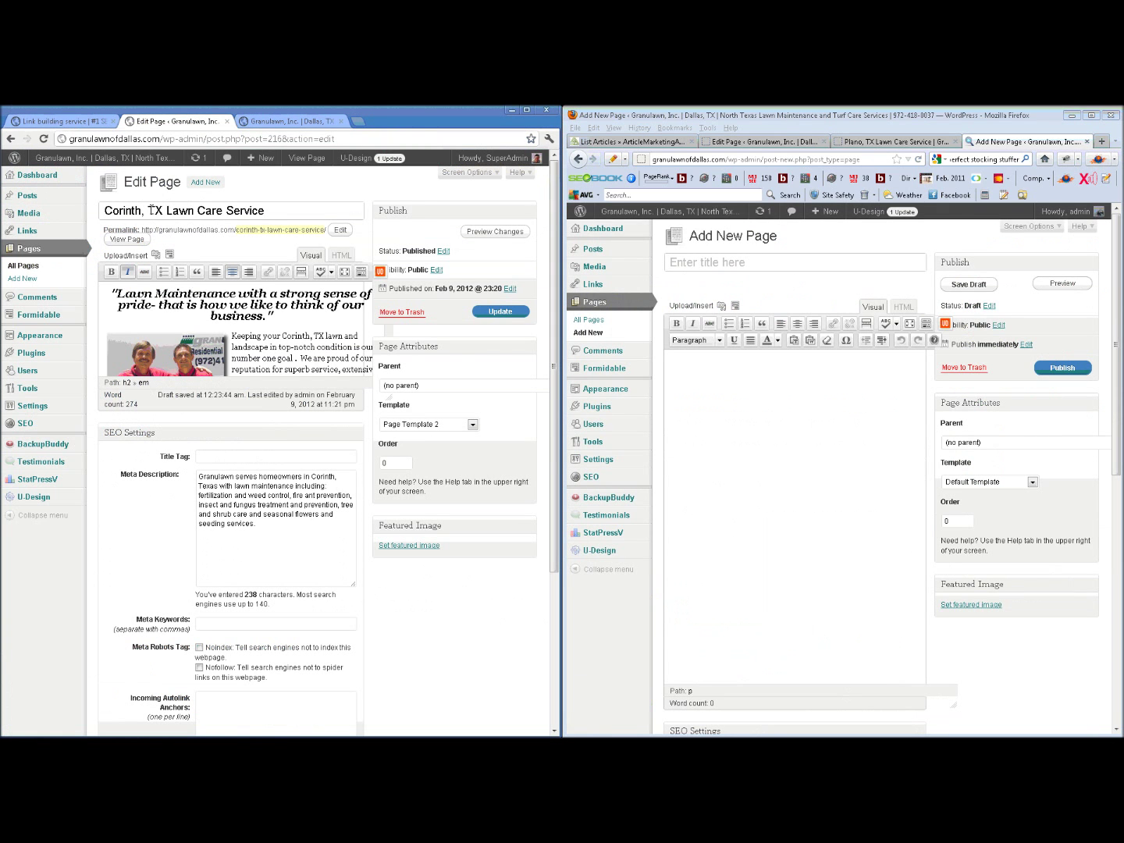
pyautogui.moveTo(265, 210); pyautogui.dragTo(102, 211)
pyautogui.hotkey('ctrl', 'c')
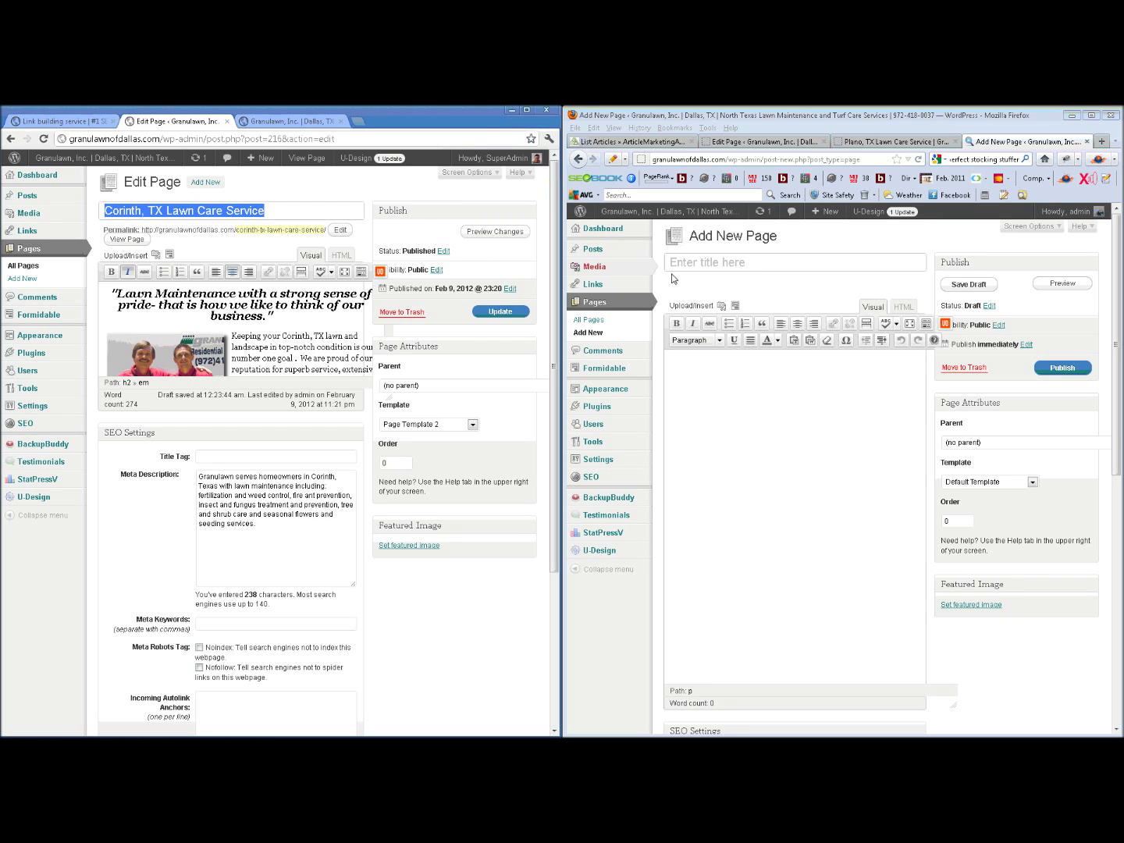
pyautogui.click(710, 263)
pyautogui.hotkey('ctrl', 'v')
pyautogui.moveTo(708, 263); pyautogui.dragTo(658, 262)
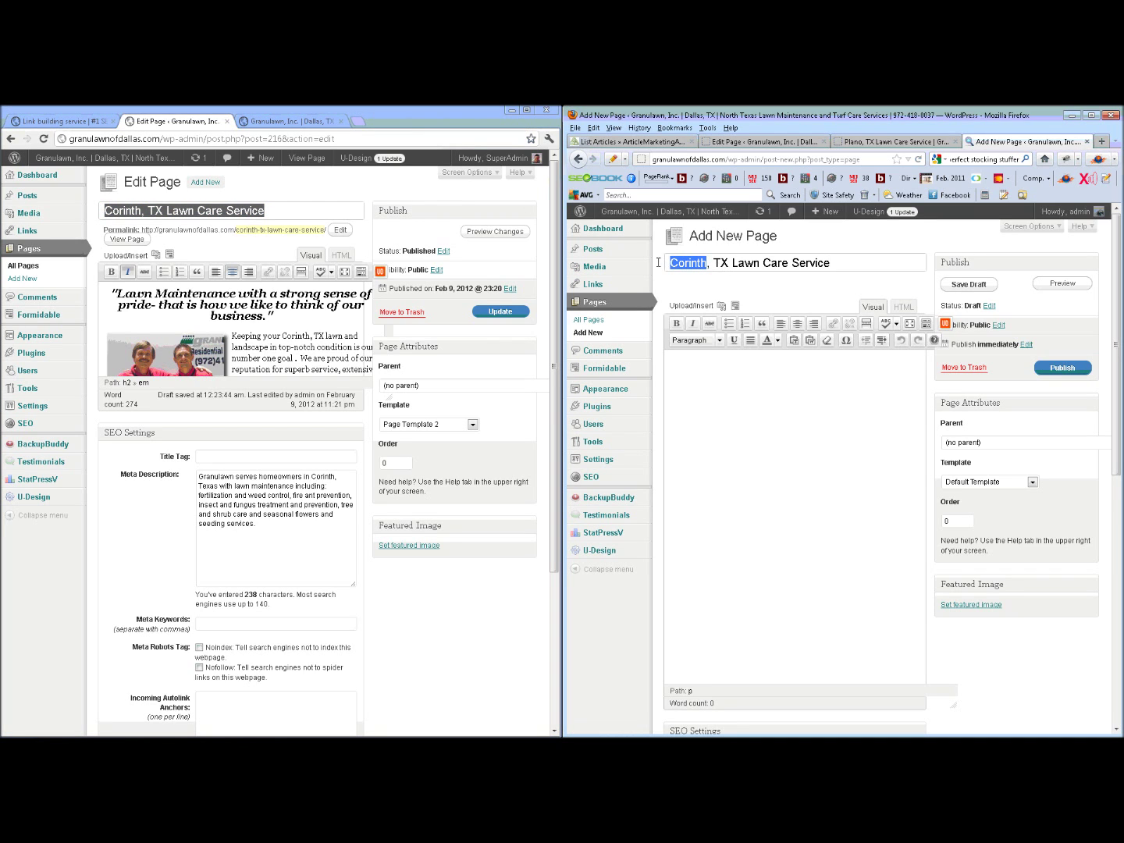
pyautogui.write('McKinneyu')
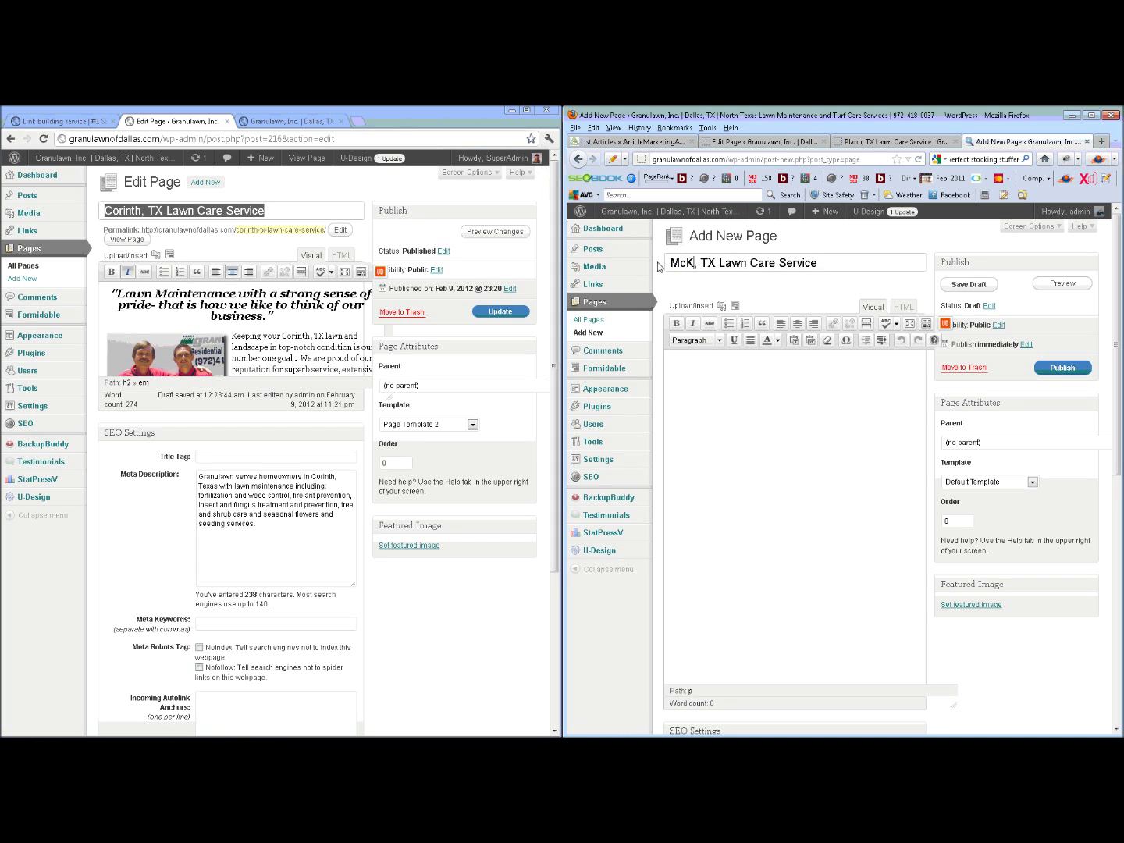
pyautogui.press('BackSpace')
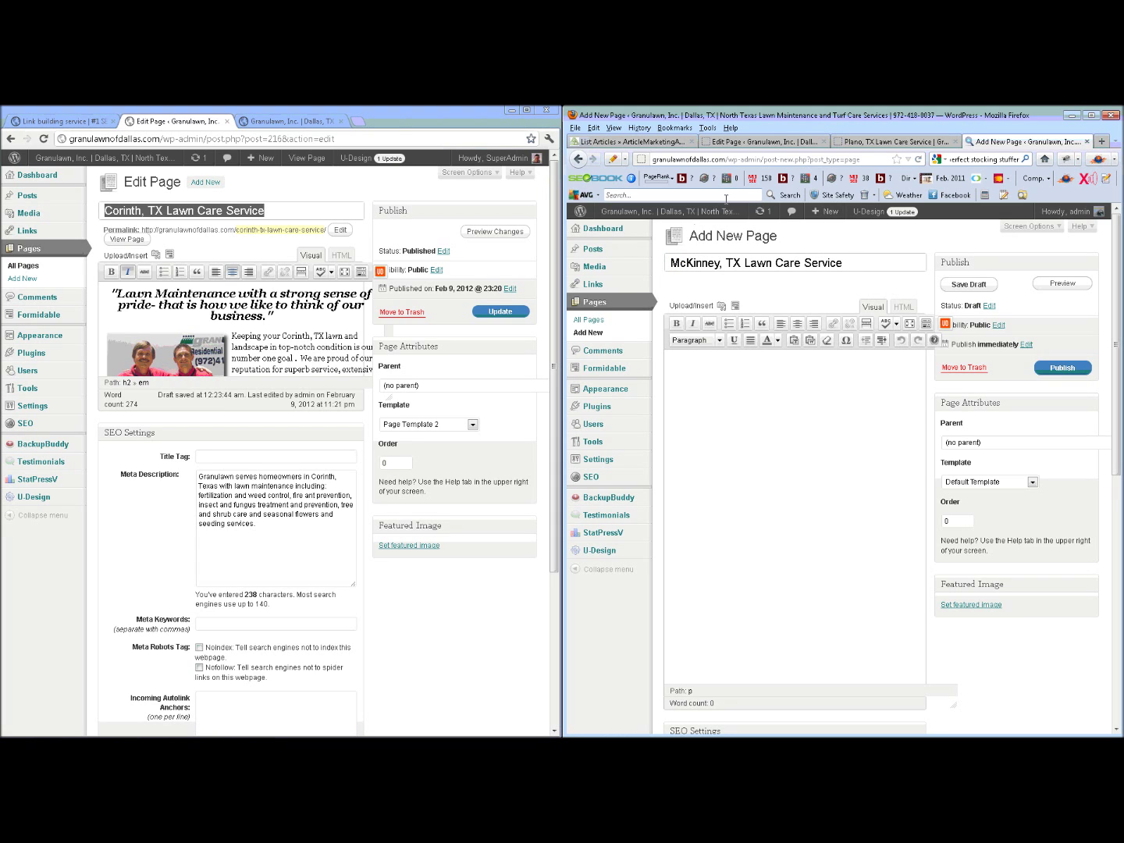
# Copy the Corinth page's HTML markup into the new page body and view it in Visual mode
pyautogui.click(341, 255)
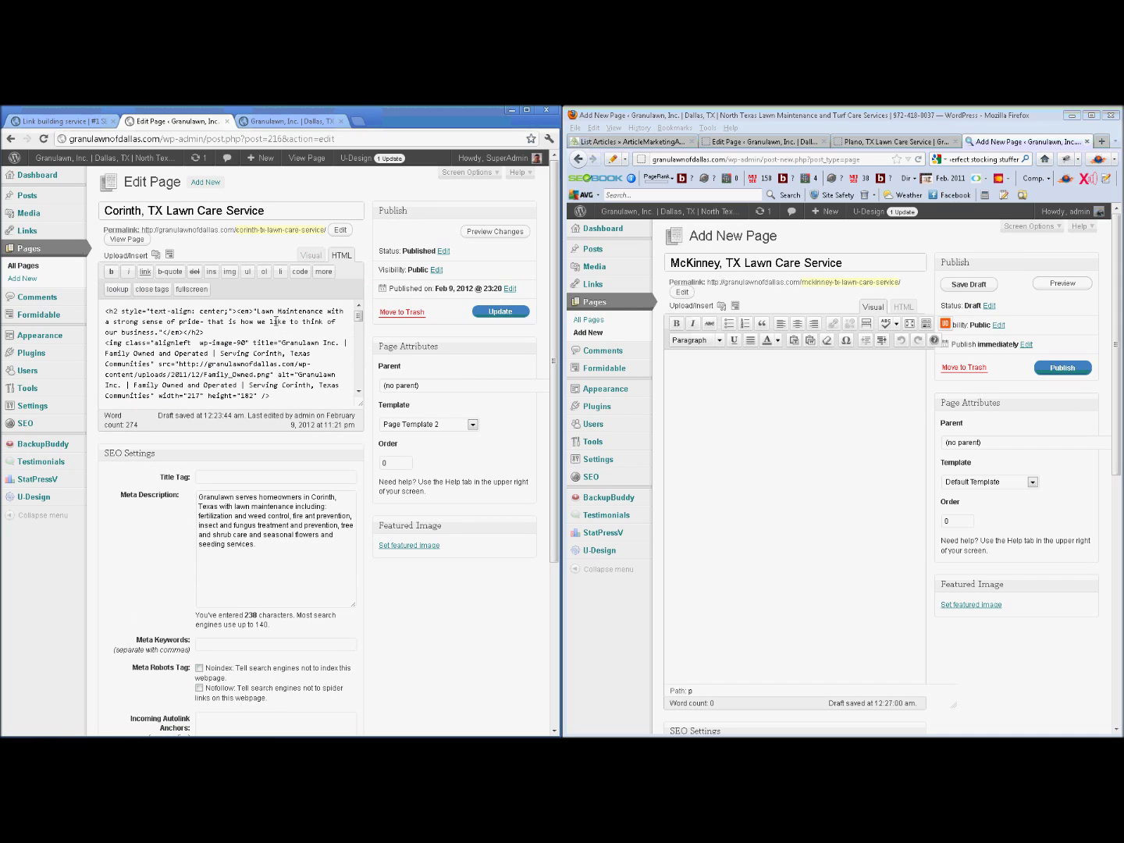
pyautogui.hotkey('ctrl', 'a')
pyautogui.hotkey('ctrl', 'c')
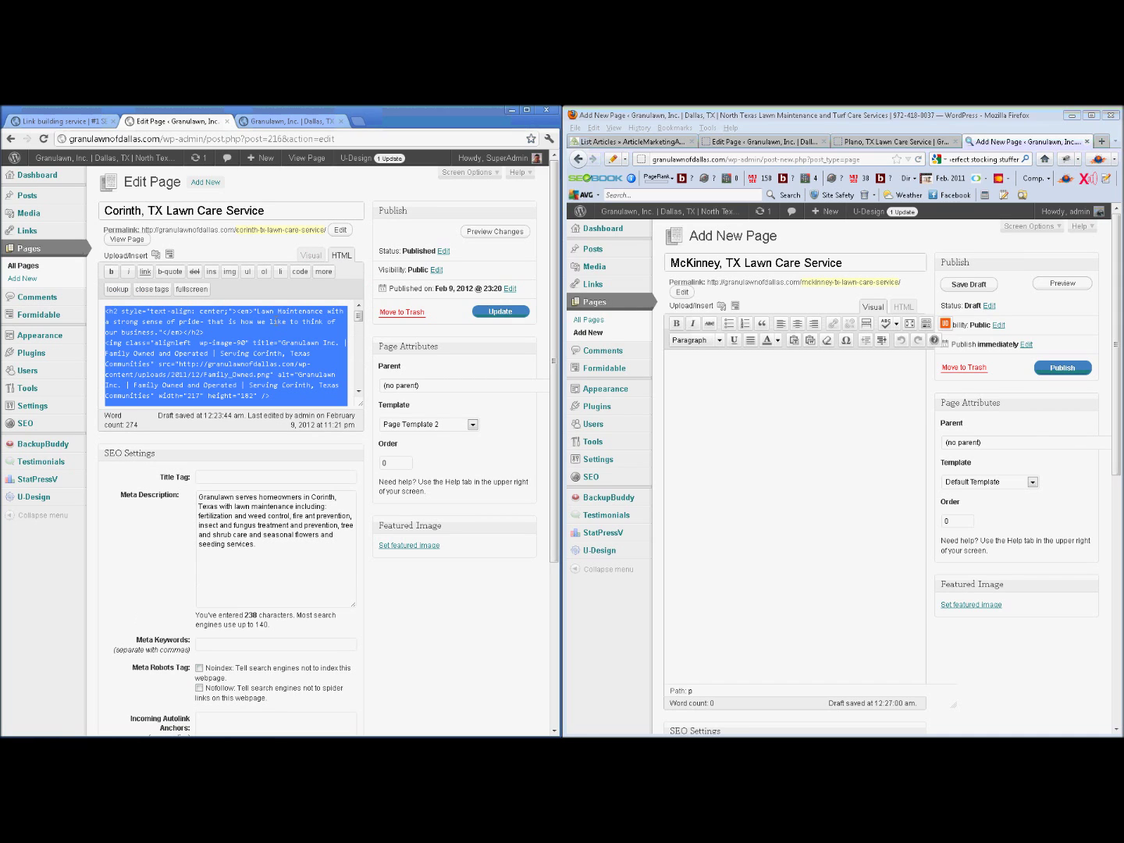
pyautogui.click(840, 373)
pyautogui.click(903, 308)
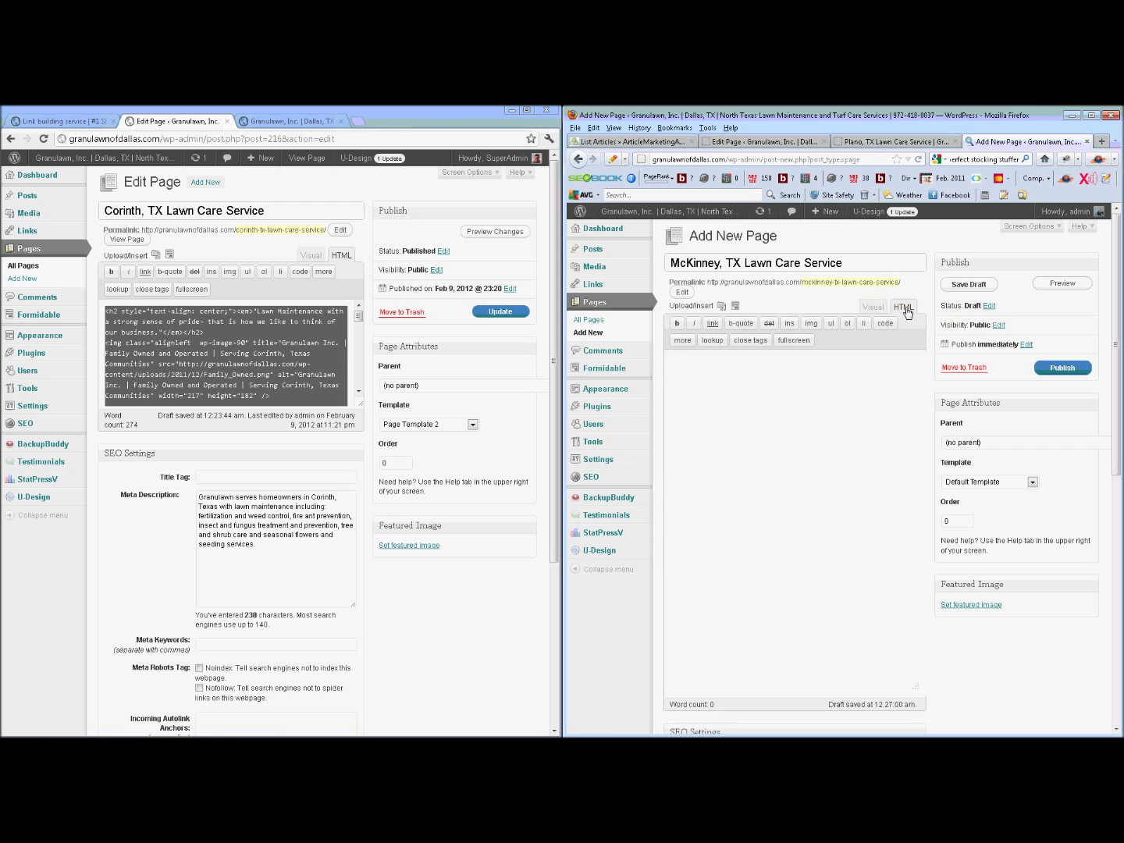
pyautogui.click(849, 382)
pyautogui.hotkey('ctrl', 'v')
pyautogui.click(873, 307)
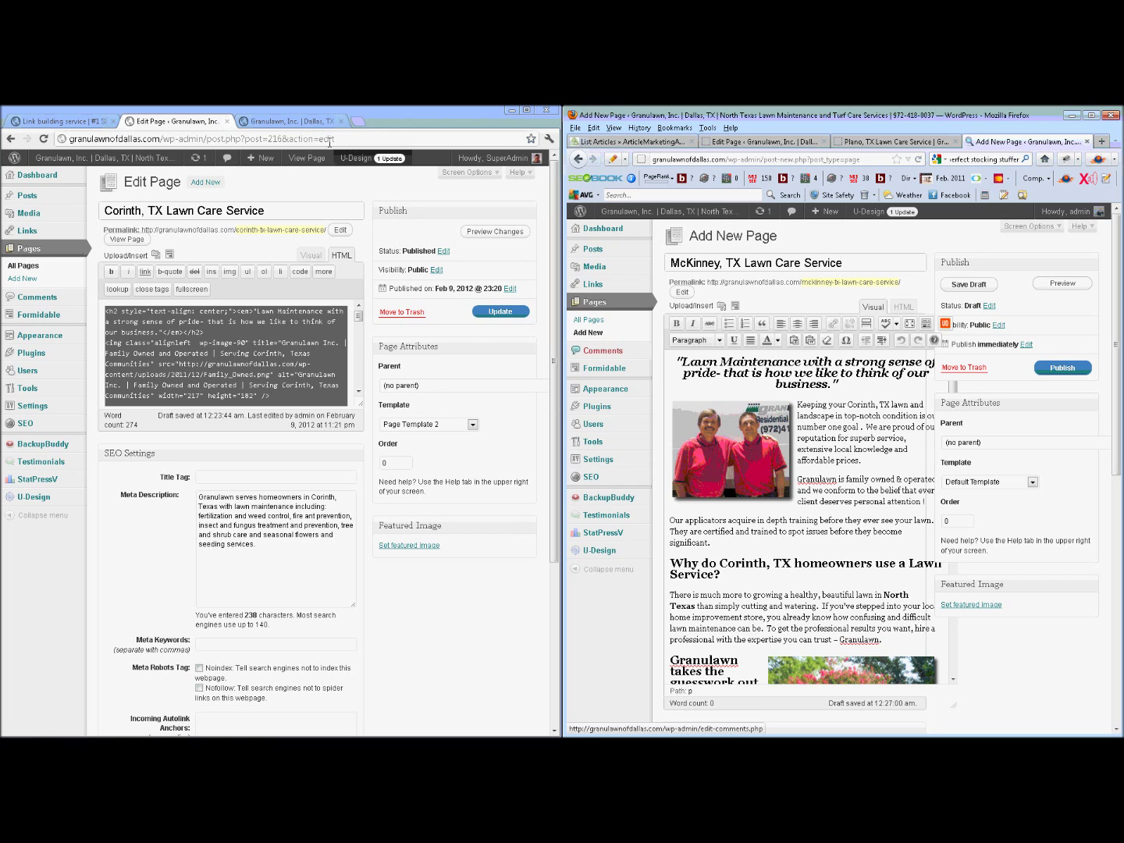
# Save the 'Landing page Granulawn' article in SEOLinkVine
pyautogui.click(84, 124)
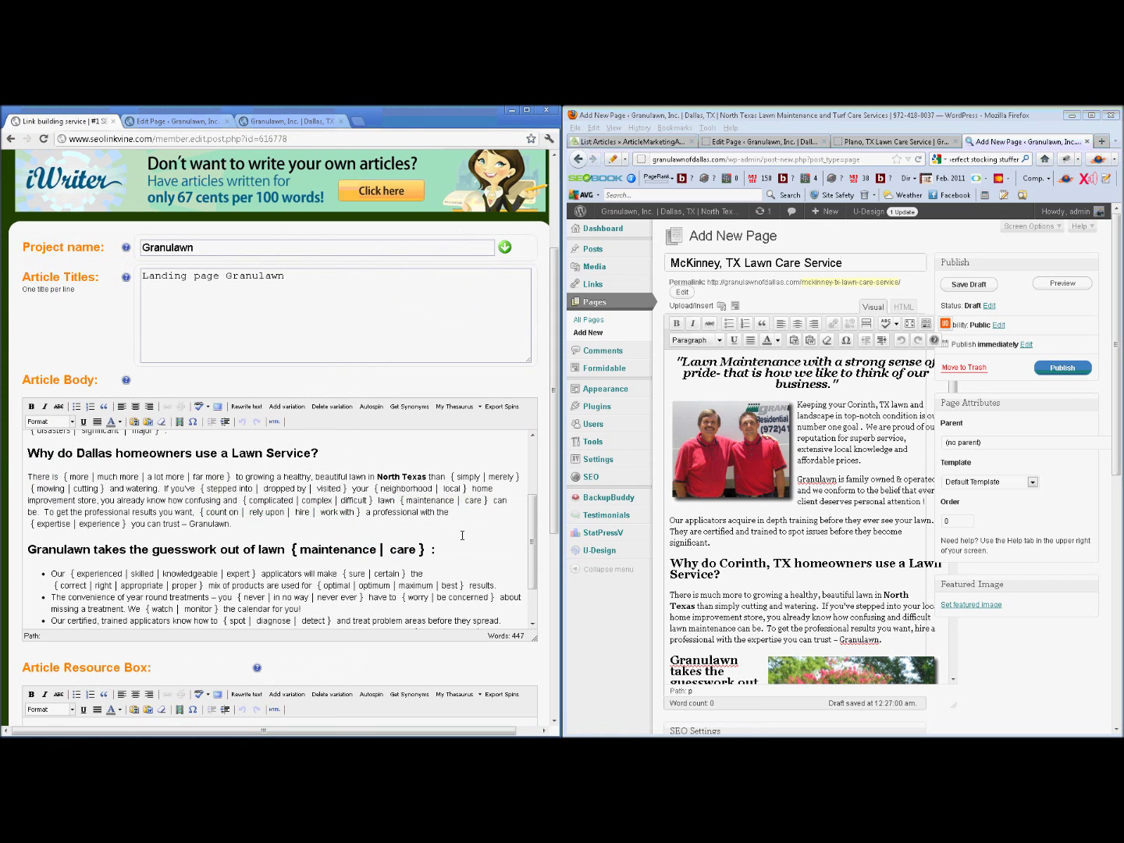
pyautogui.scroll(-5, 396, 458)
pyautogui.click(186, 689)
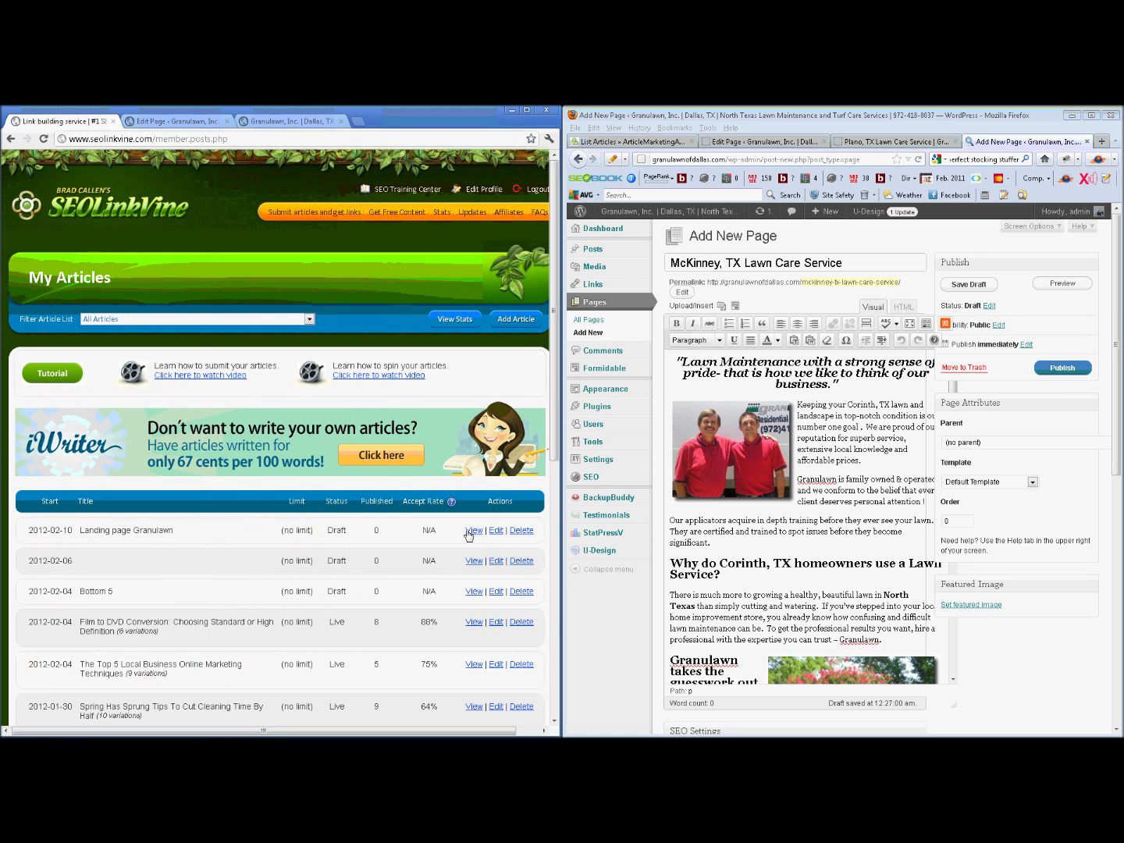
# Spin the article twice, then select its reworded body and the old text in the McKinney page
pyautogui.click(469, 533)
pyautogui.click(451, 617)
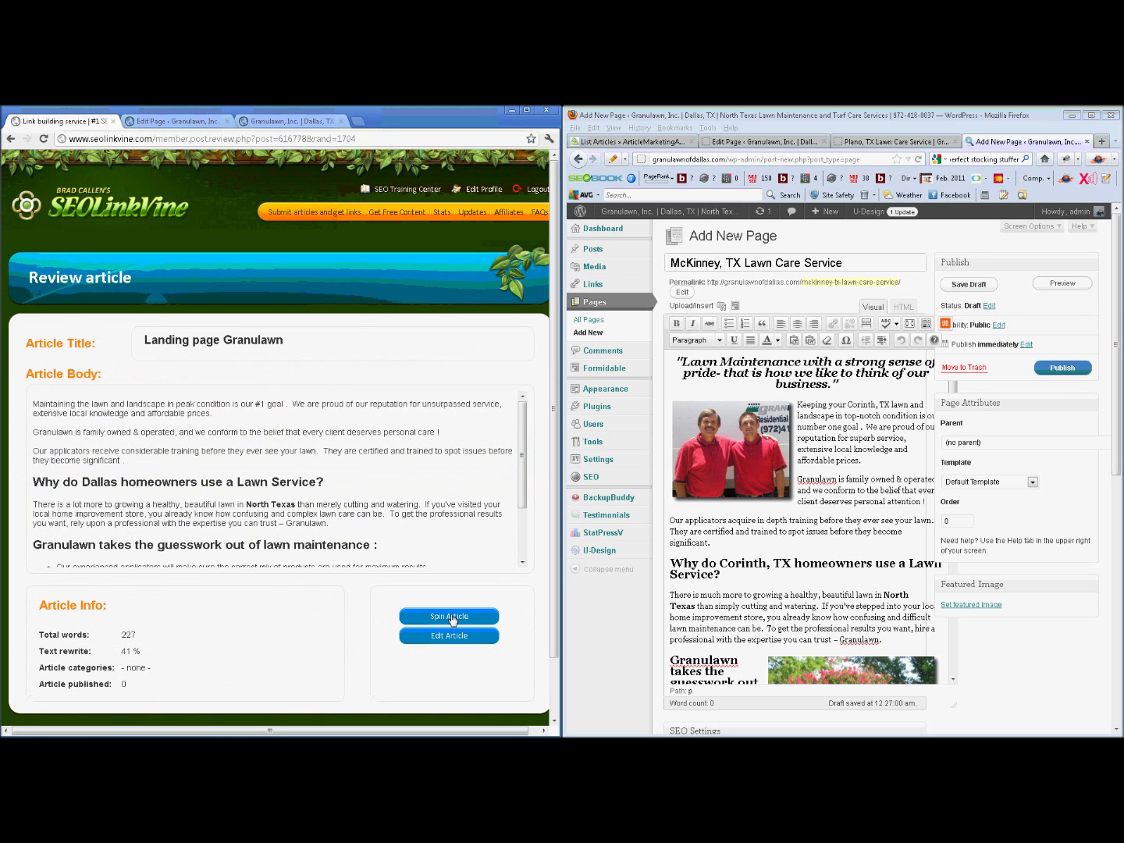
pyautogui.click(451, 616)
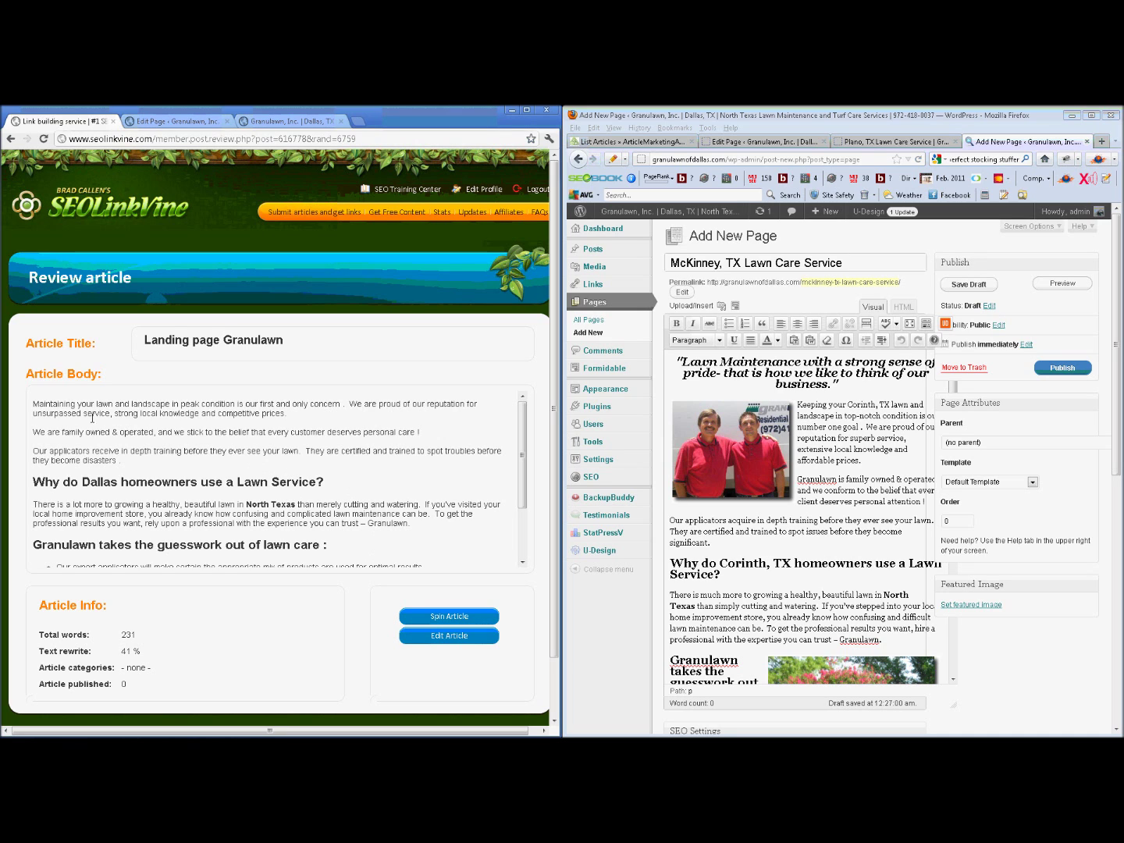
pyautogui.moveTo(35, 405); pyautogui.dragTo(328, 535)
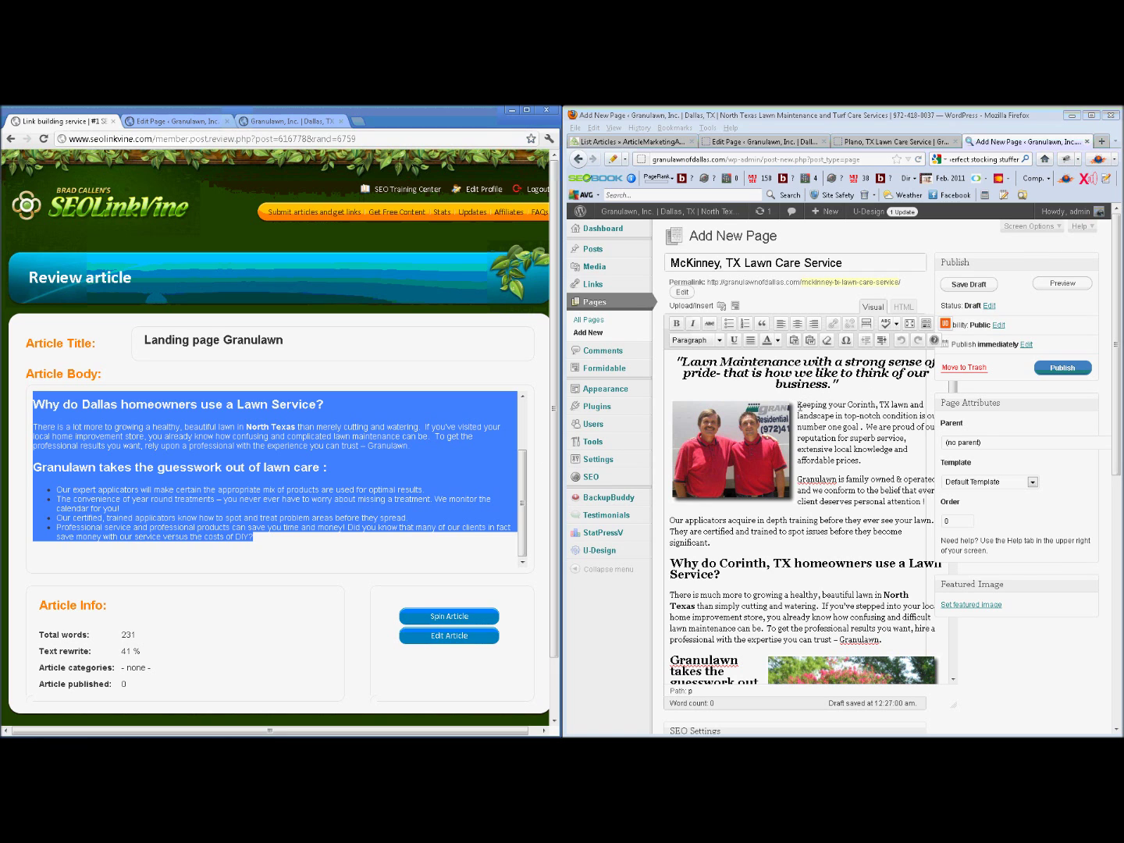
pyautogui.moveTo(798, 405); pyautogui.dragTo(893, 512)
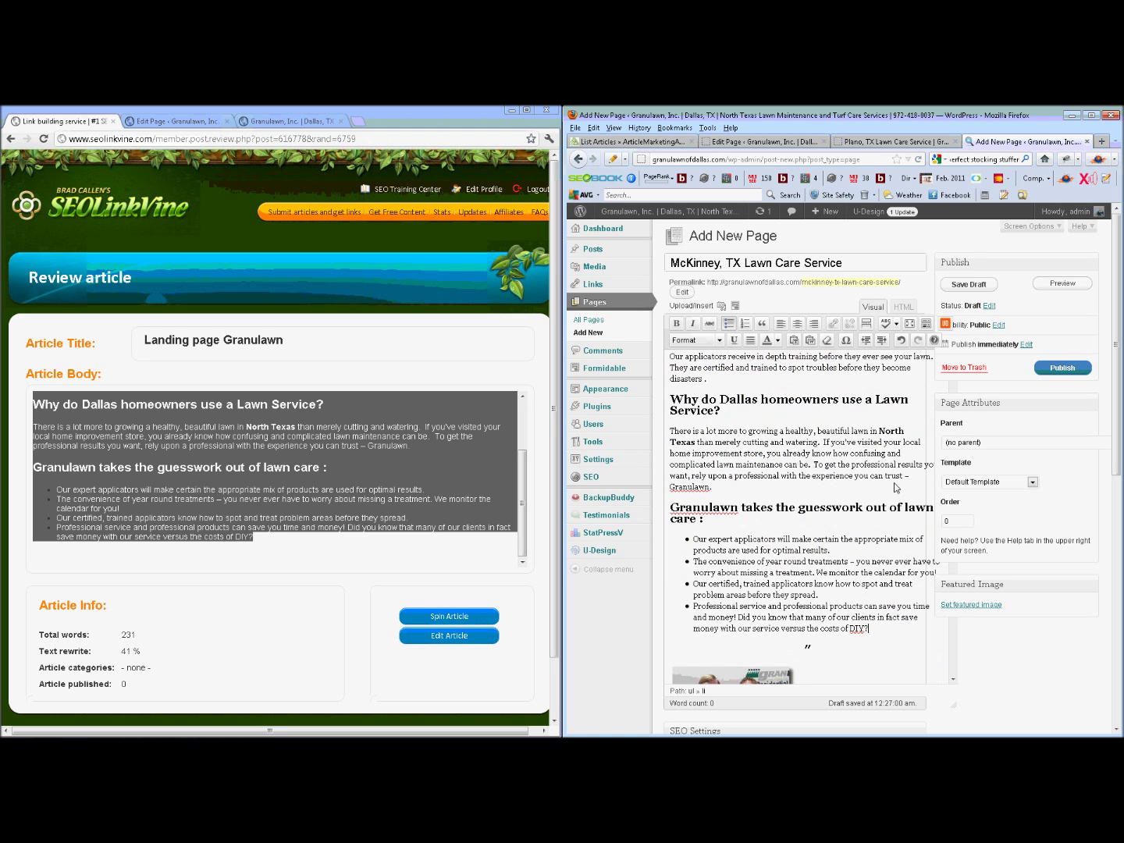
# Maximize the editor and move the two-men photo up to the first paragraph
pyautogui.click(1092, 115)
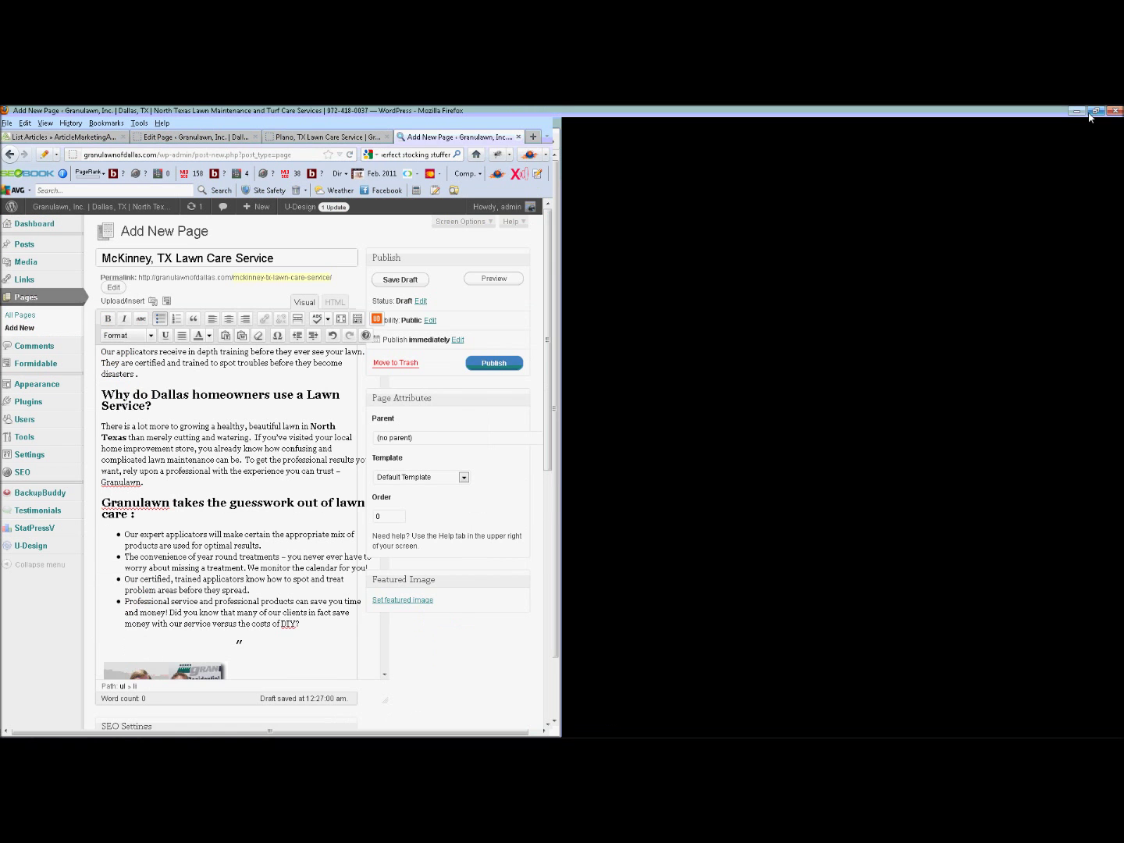
pyautogui.moveTo(924, 693); pyautogui.dragTo(926, 724)
pyautogui.scroll(2, 356, 602)
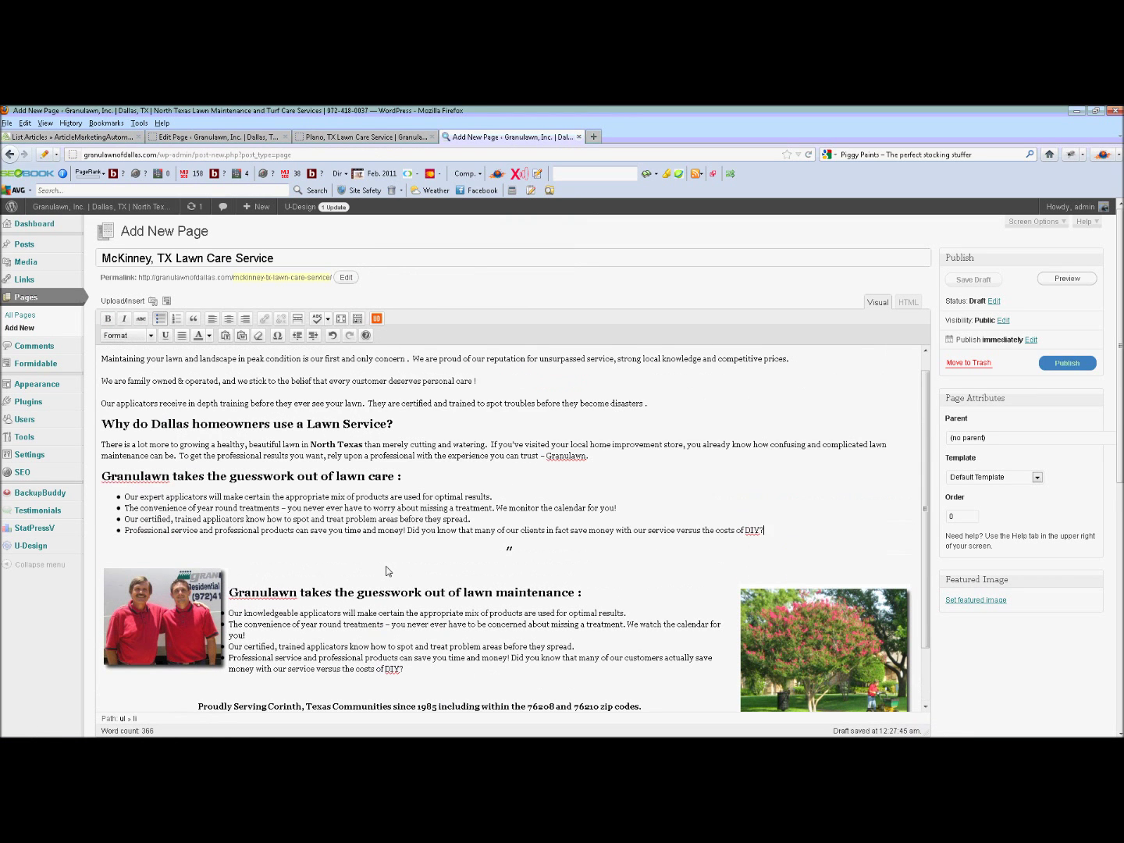
pyautogui.click(172, 645)
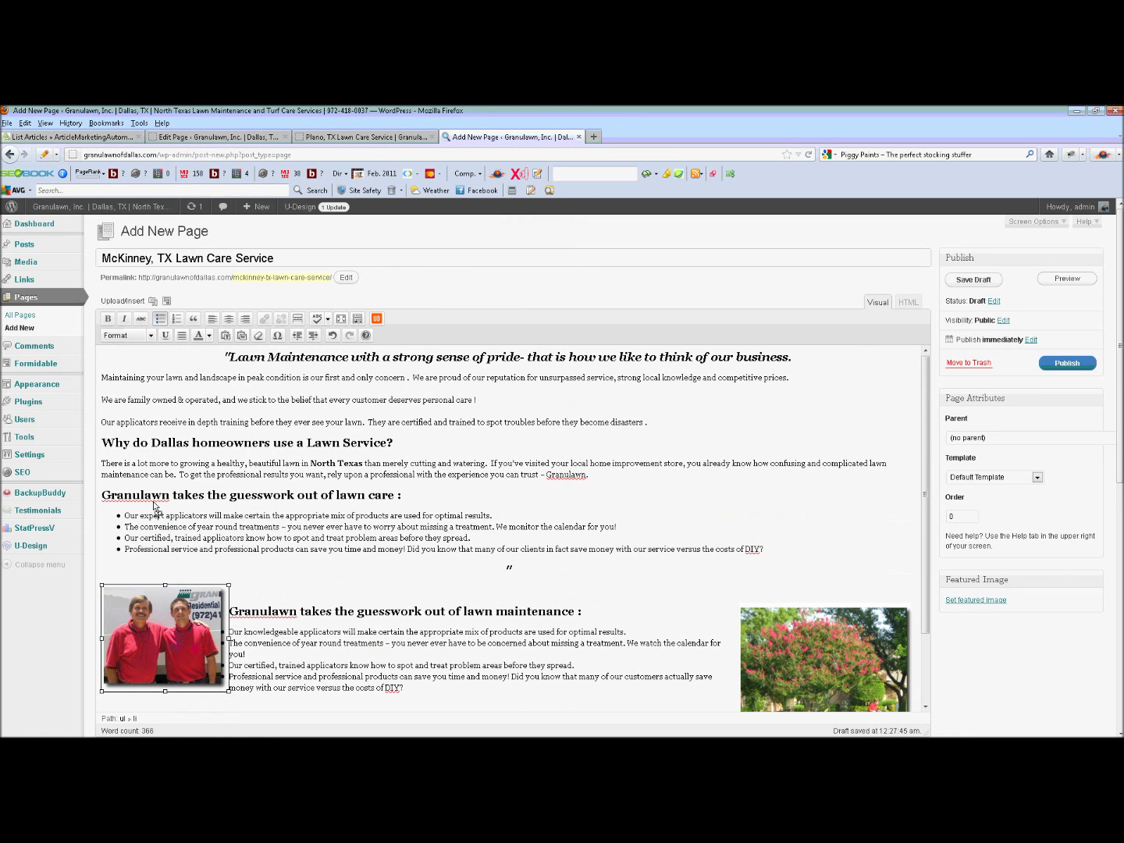
pyautogui.moveTo(101, 378); pyautogui.dragTo(100, 375)
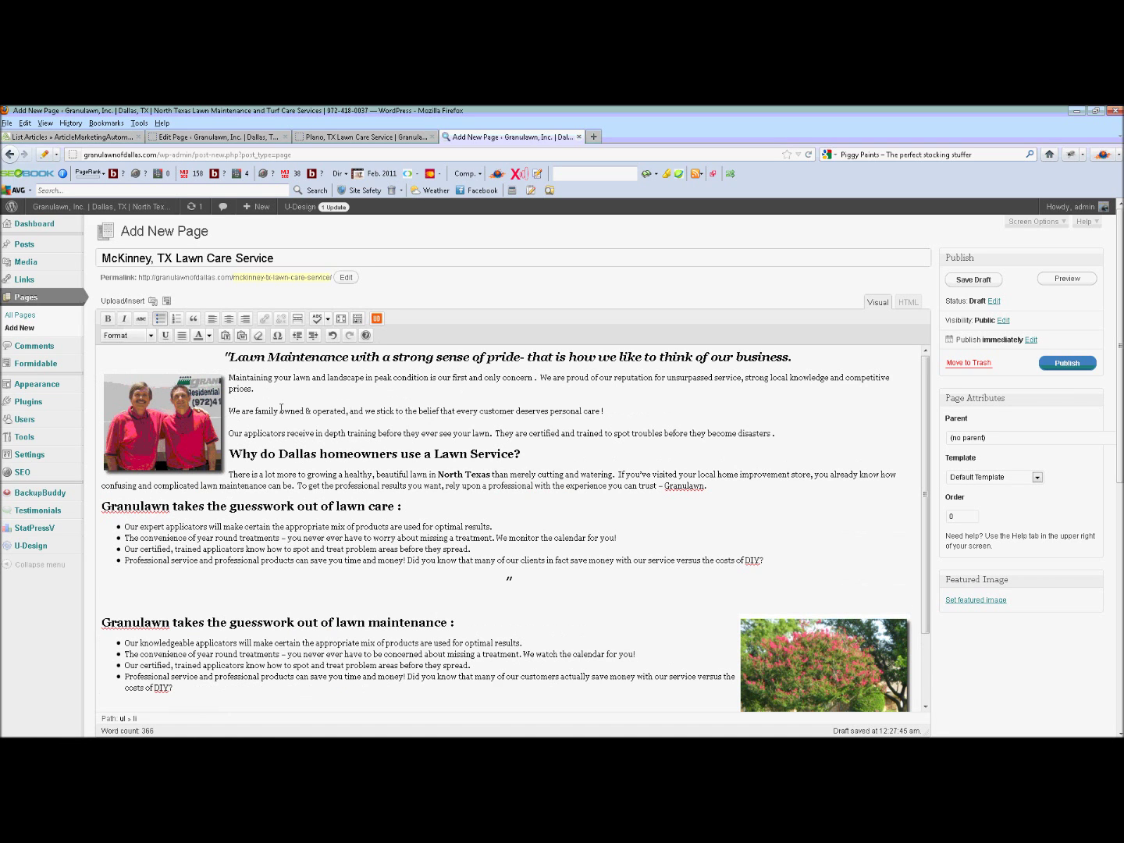
# Close the heading's quote and delete the duplicate lawn maintenance section and empty heading line
pyautogui.click(508, 579)
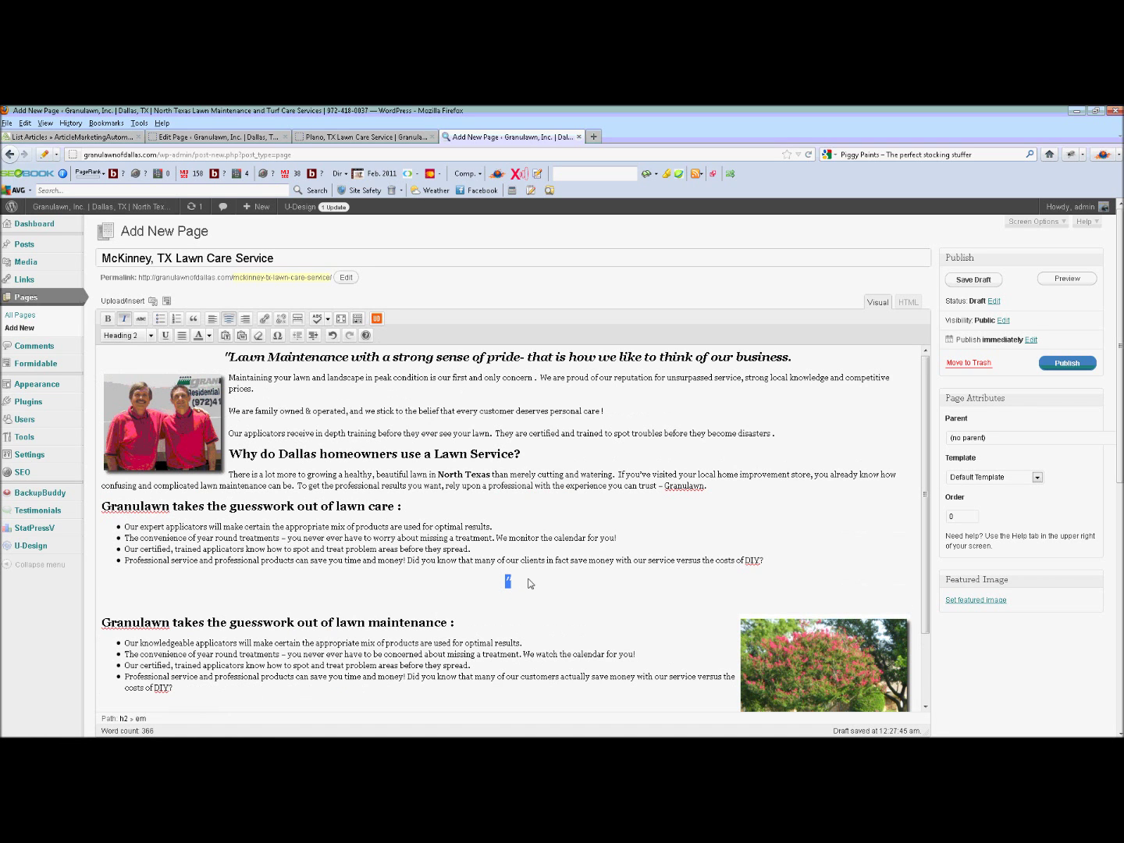
pyautogui.write('"')
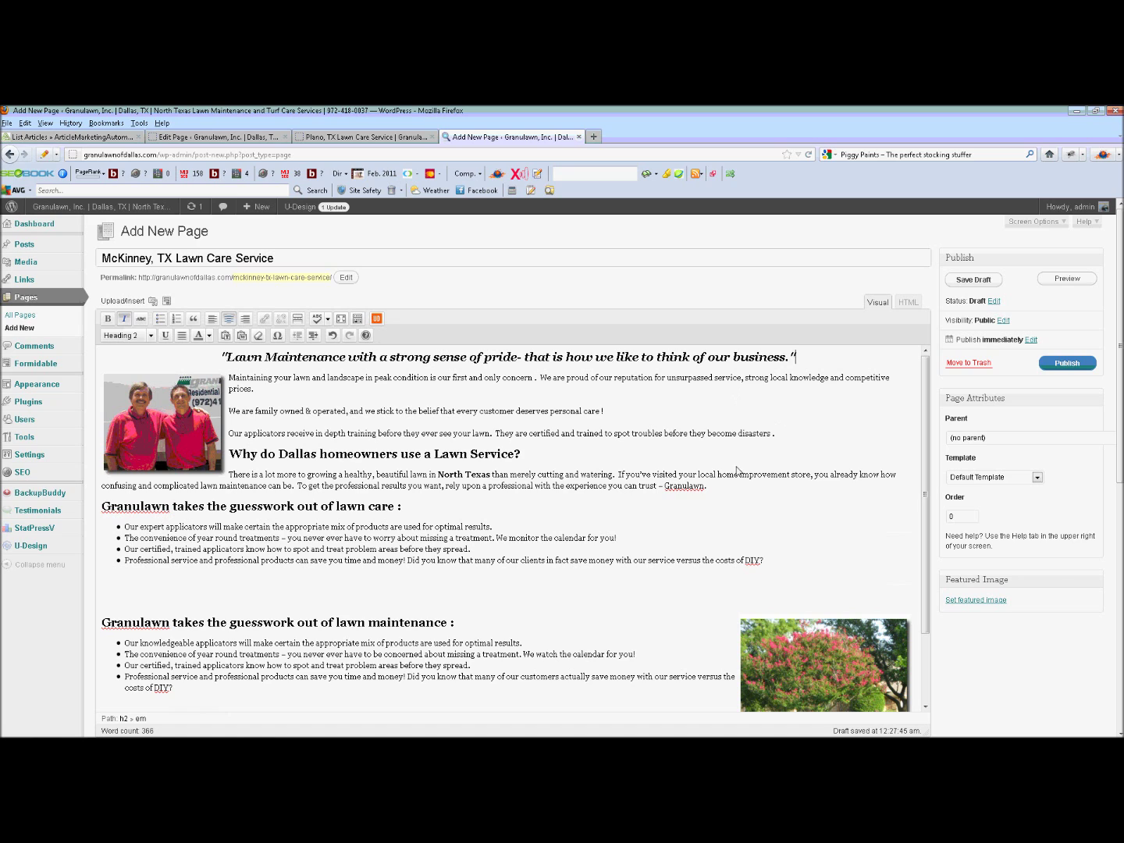
pyautogui.click(358, 605)
pyautogui.scroll(-2, 328, 593)
pyautogui.moveTo(100, 542); pyautogui.dragTo(178, 602)
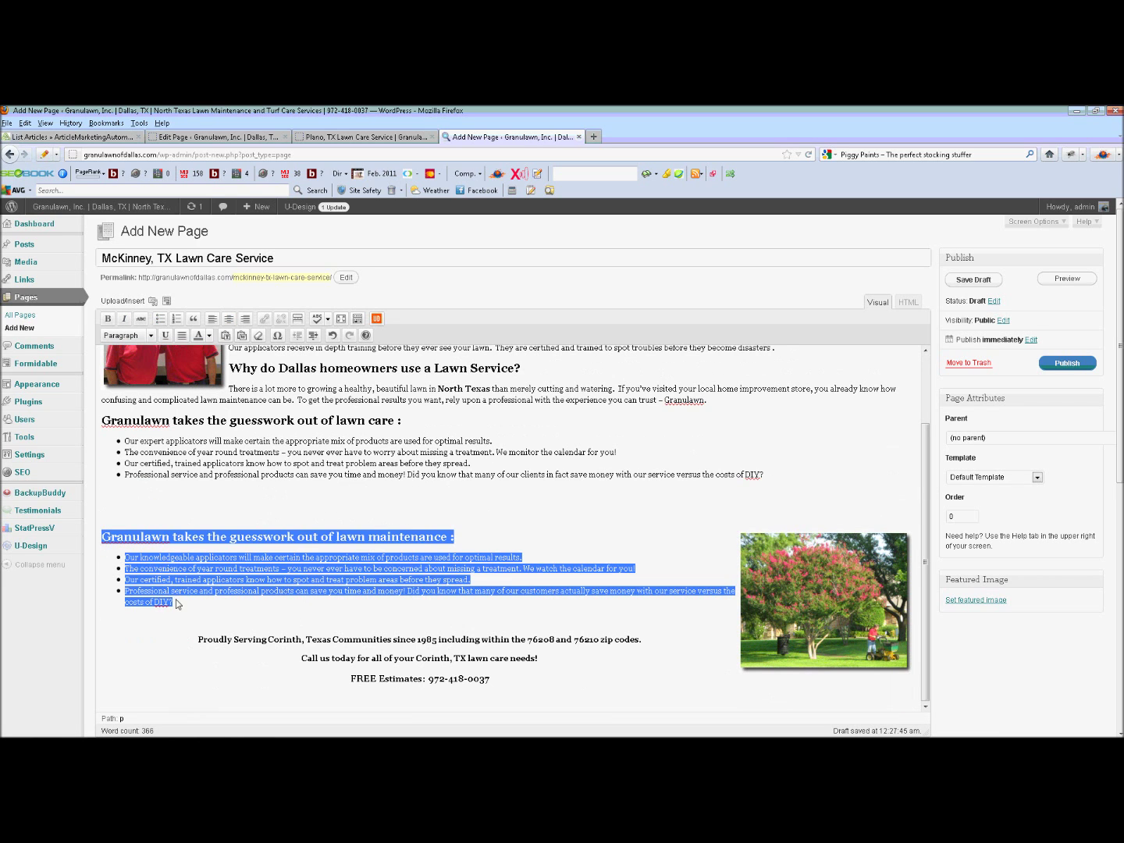
pyautogui.press('BackSpace')
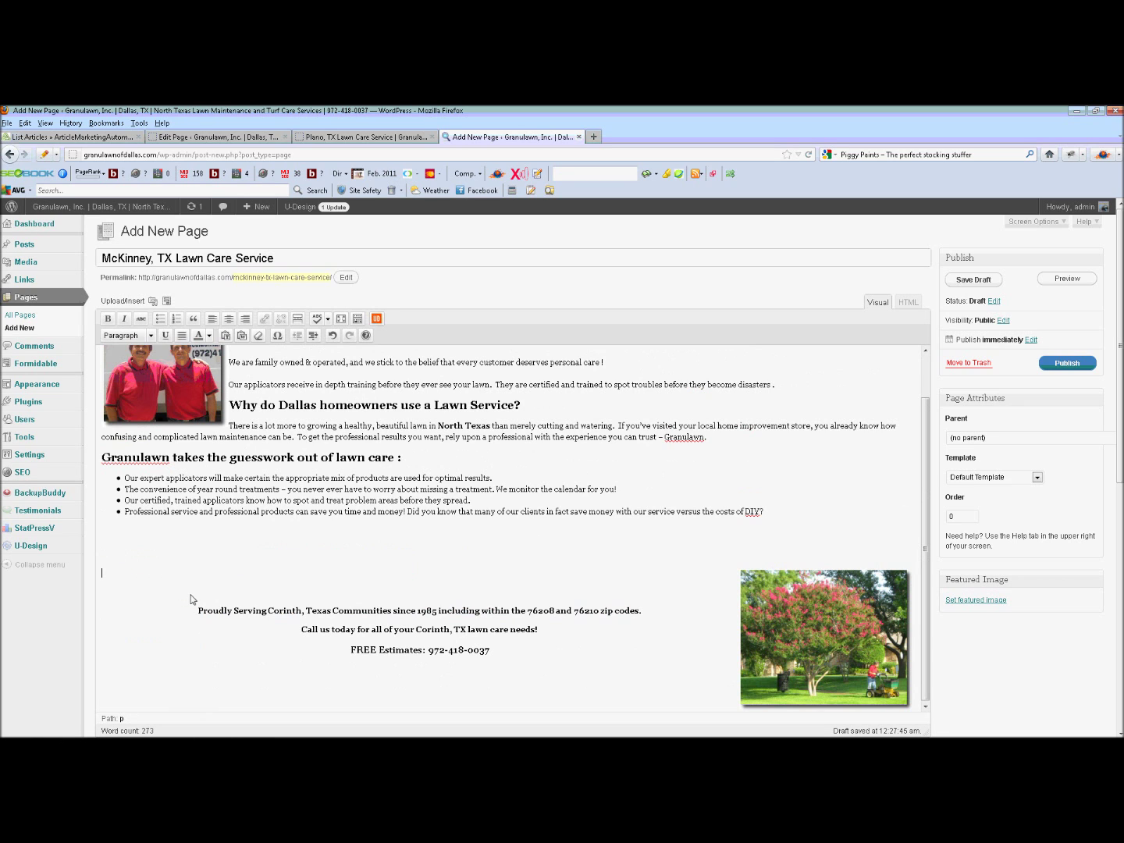
pyautogui.click(159, 542)
pyautogui.press('BackSpace')
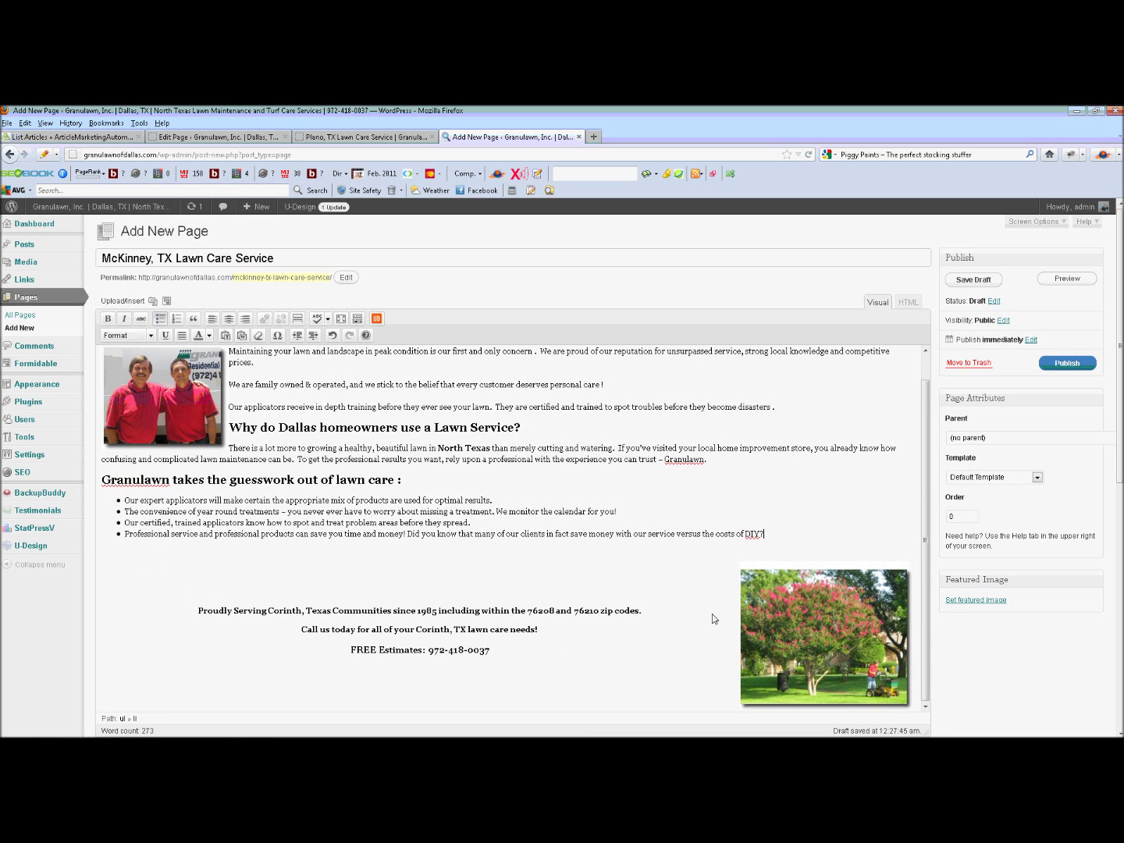
# Place the tree photo beside the lawn care list and remove the blank lines below it
pyautogui.moveTo(102, 480); pyautogui.dragTo(102, 480)
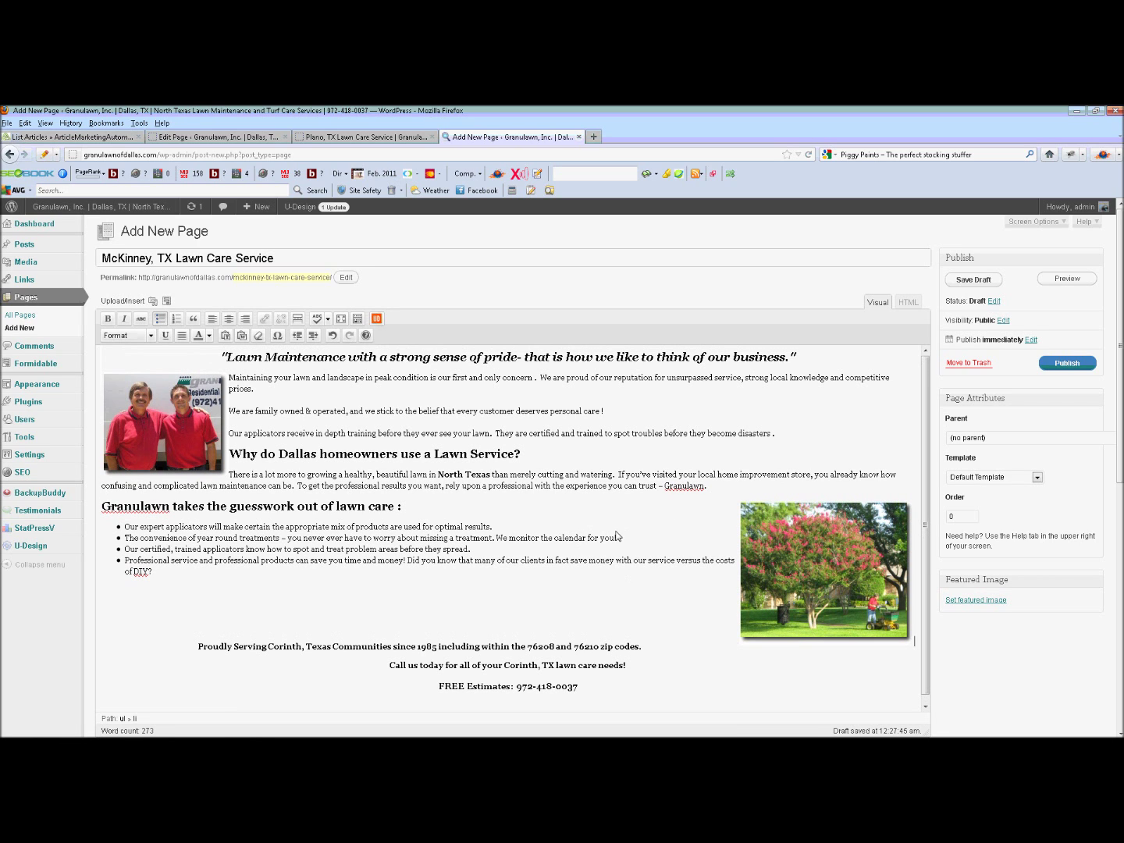
pyautogui.click(524, 598)
pyautogui.press('Delete')
pyautogui.press('Delete')
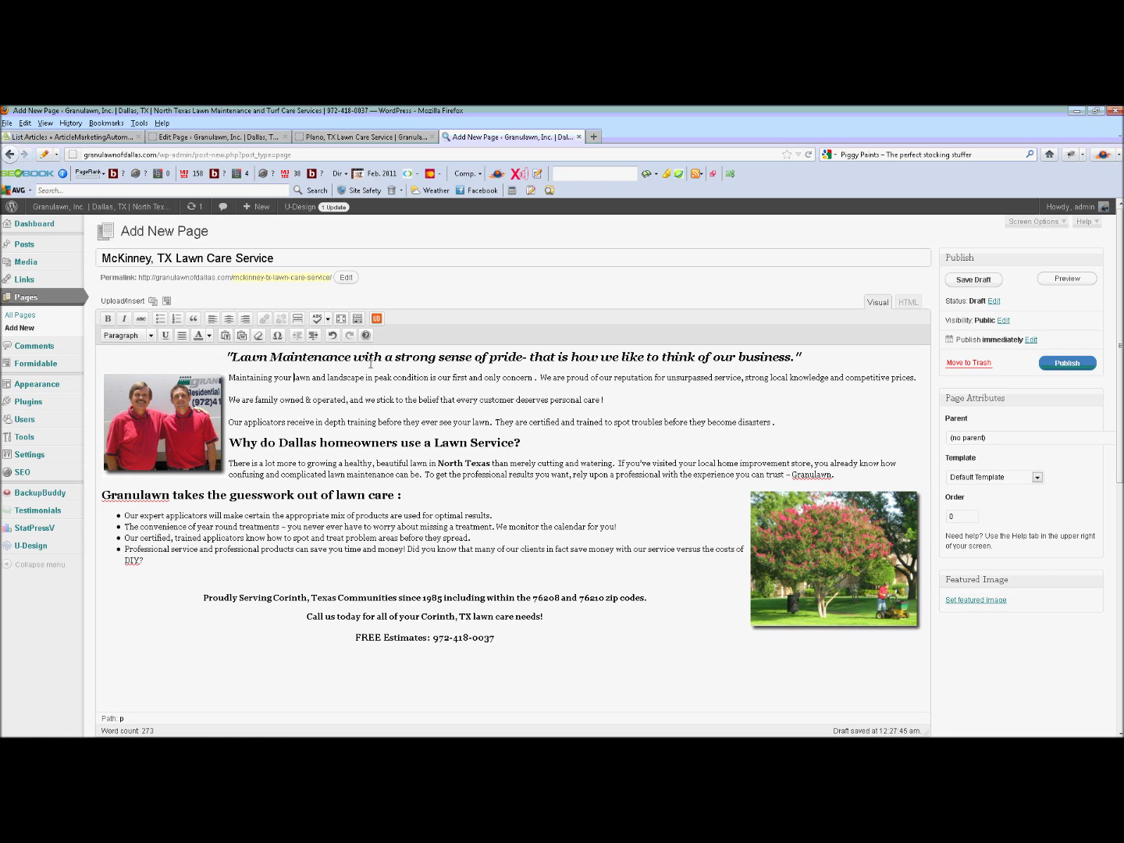
# Enter 'McKinney, TX' in the opening, and swap Dallas and Corinth for McKinney in heading and serving lines
pyautogui.write('McKinney')
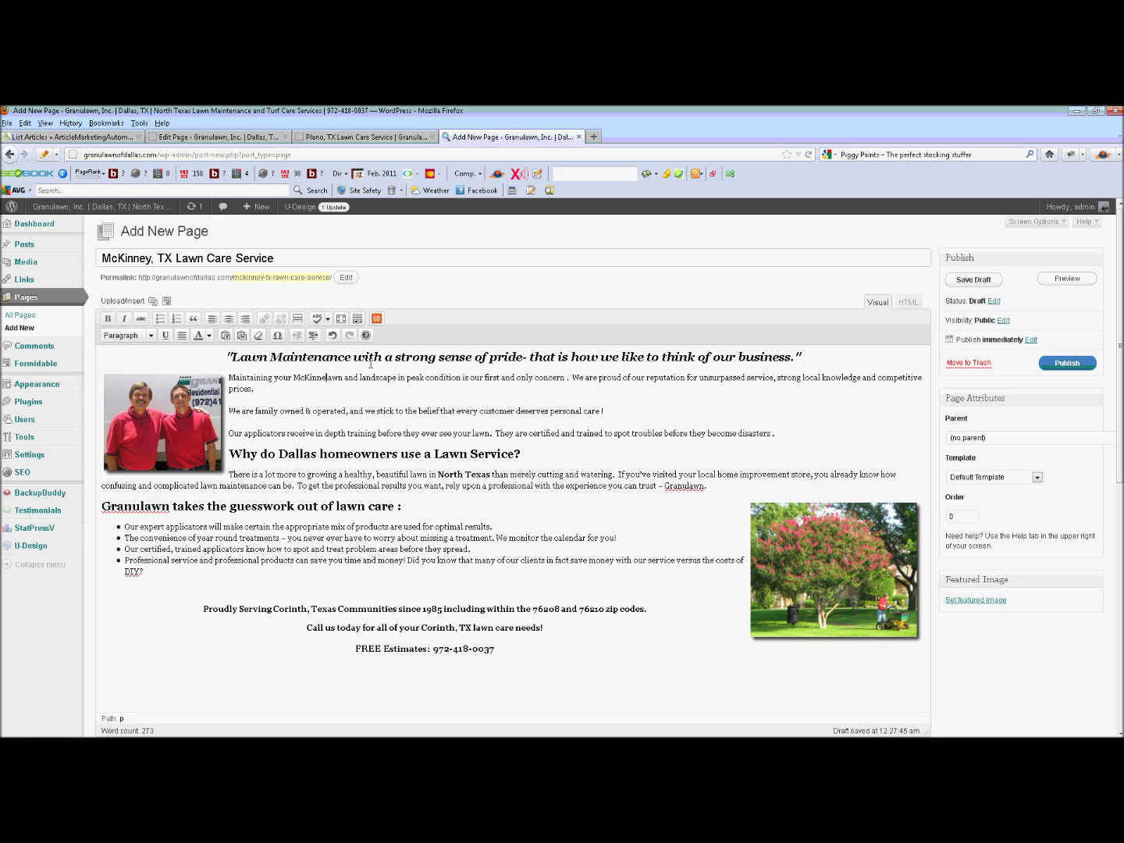
pyautogui.write(', TX')
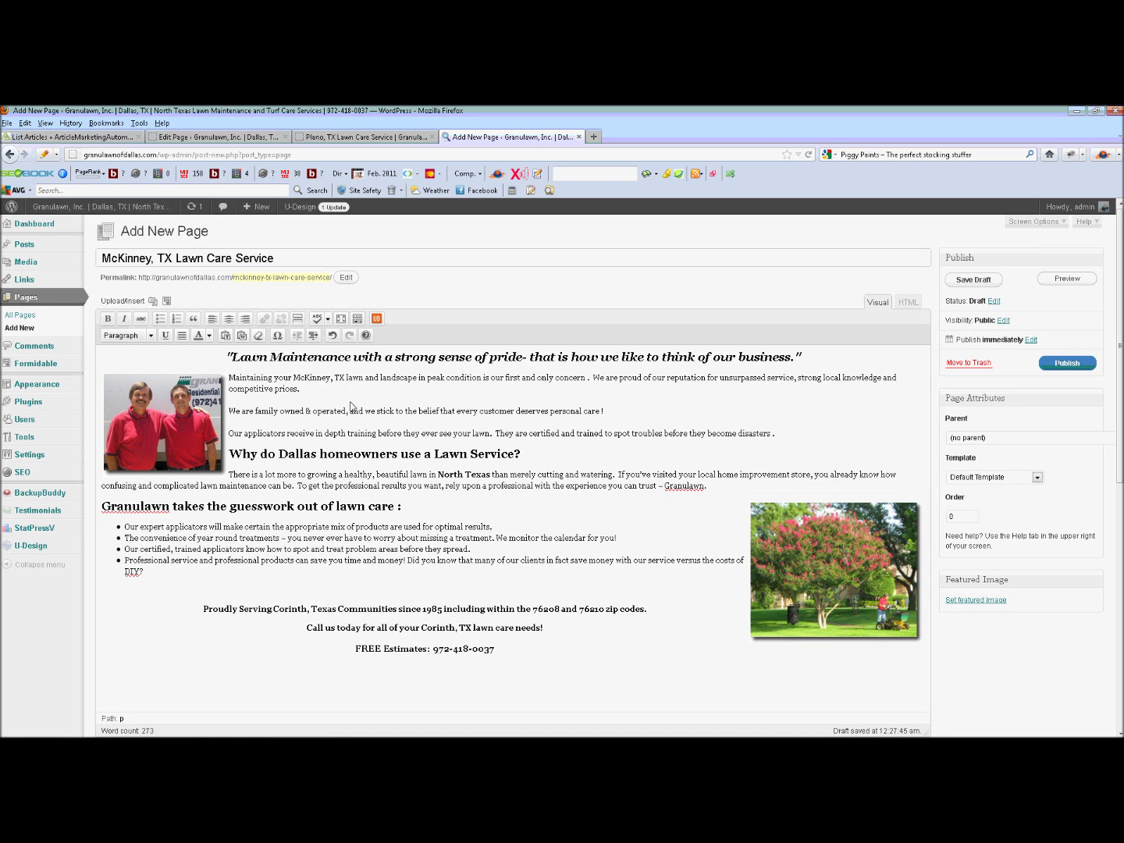
pyautogui.moveTo(318, 456); pyautogui.dragTo(279, 456)
pyautogui.write('McKinney')
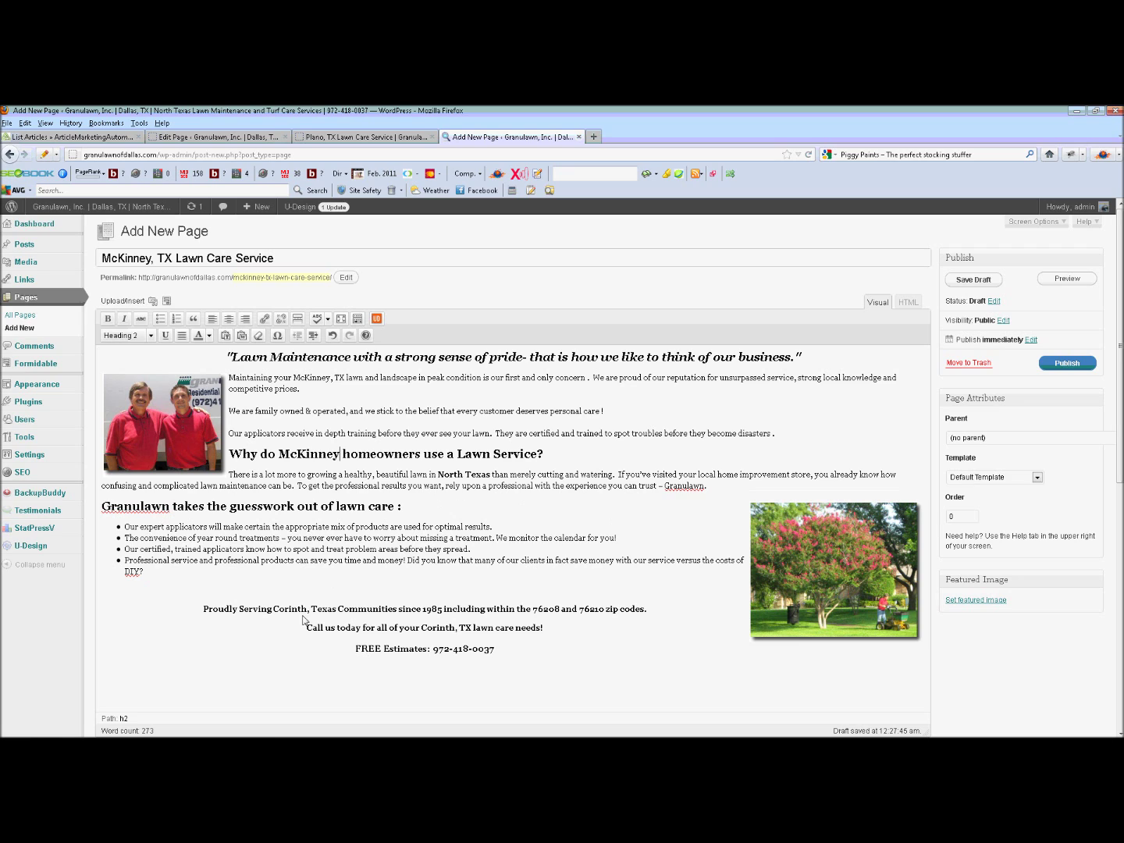
pyautogui.moveTo(307, 610); pyautogui.dragTo(279, 610)
pyautogui.write('McK')
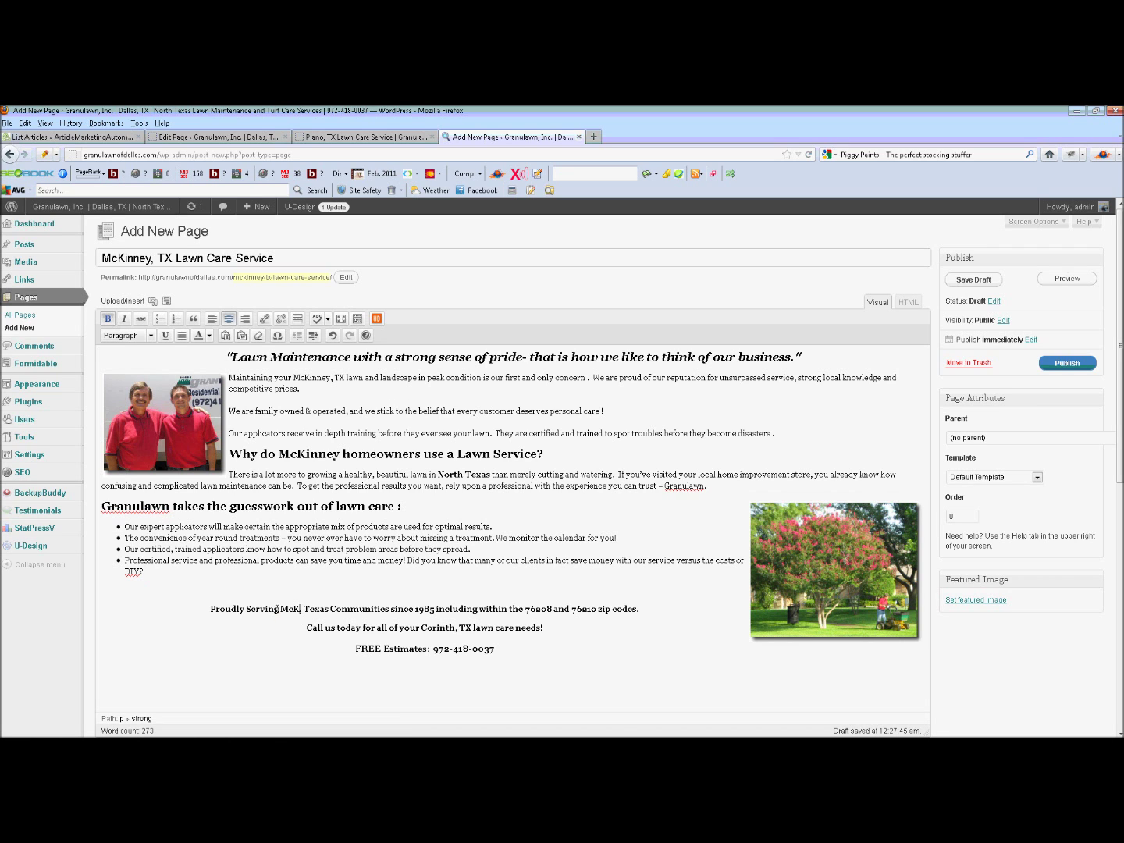
pyautogui.write('inney')
pyautogui.moveTo(456, 627); pyautogui.dragTo(422, 627)
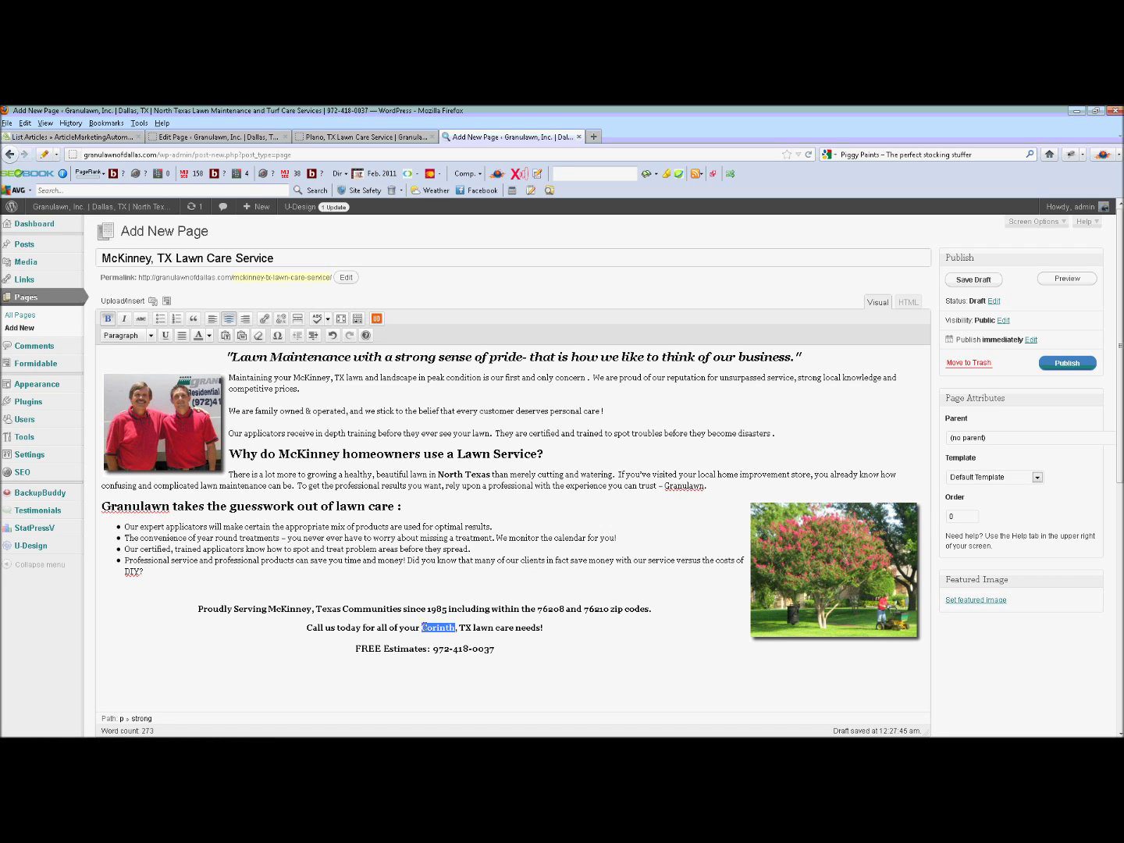
pyautogui.write('McKinney')
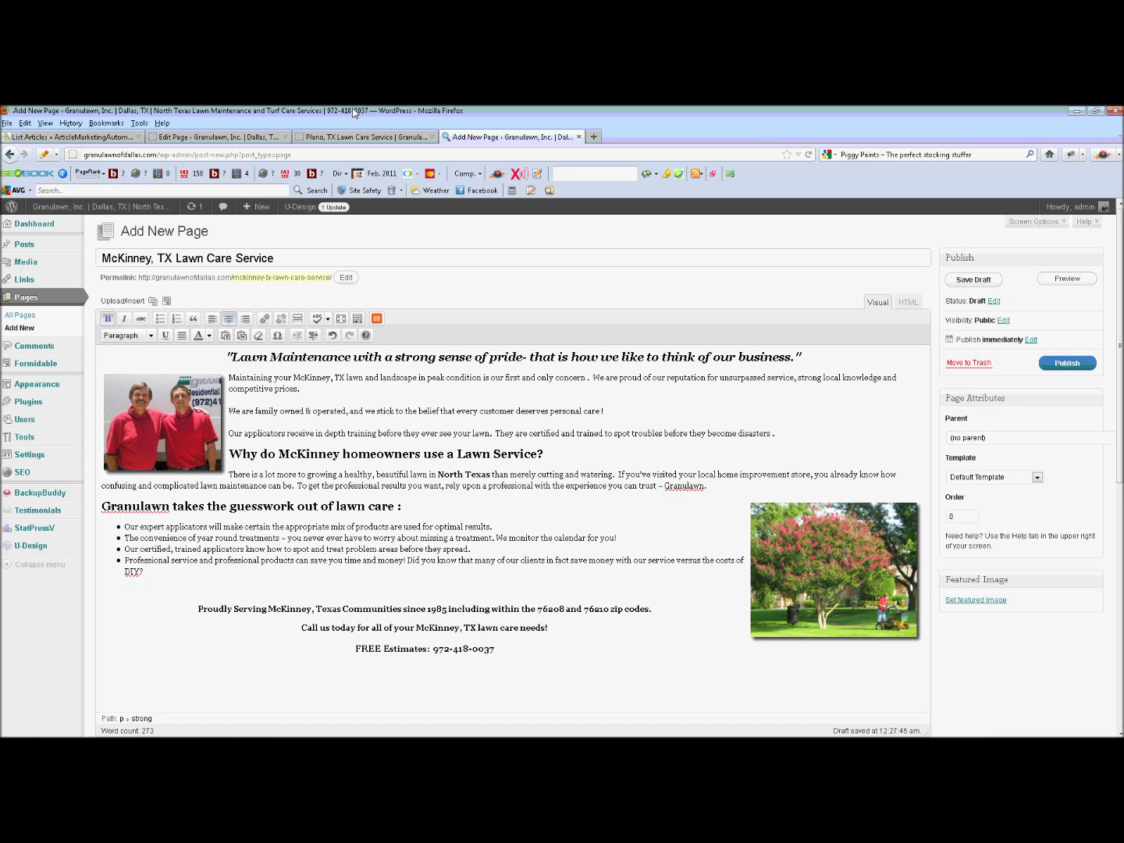
pyautogui.doubleClick(988, 117)
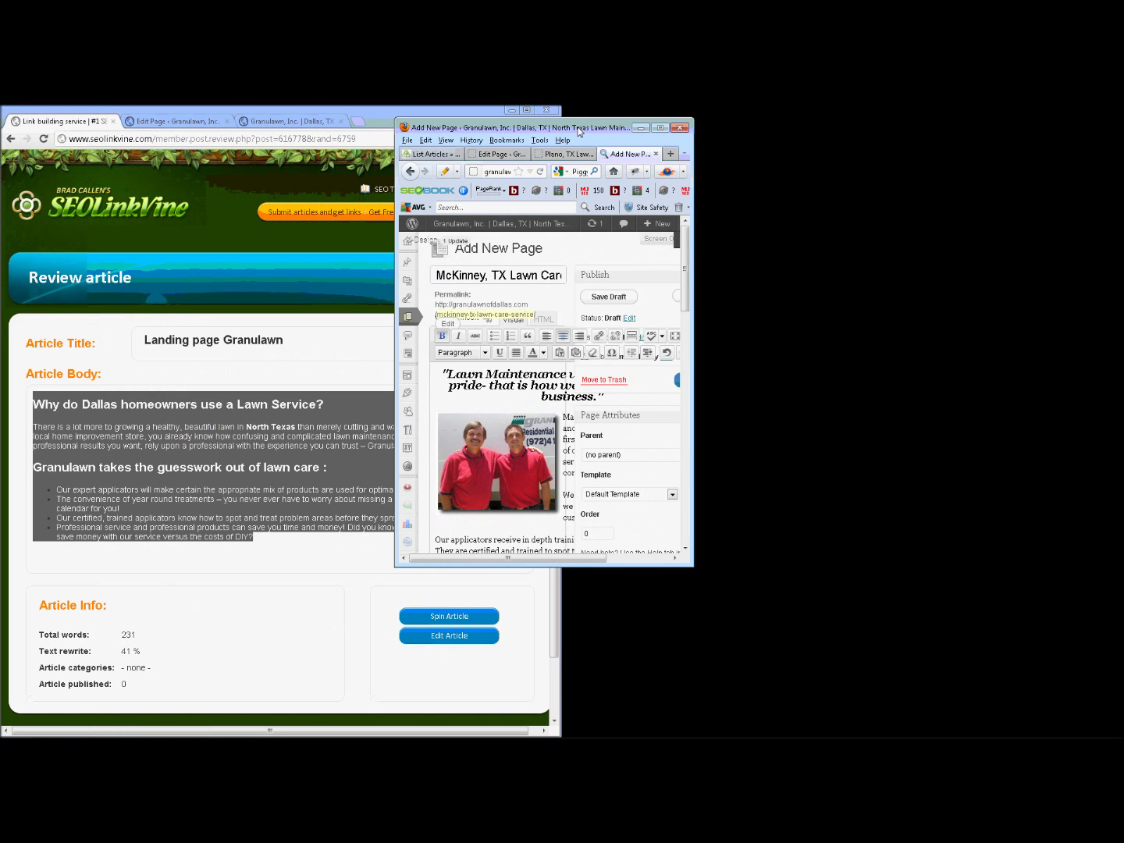
# Change the team photo's title to say McKinney and copy it into the alternate text
pyautogui.moveTo(580, 121); pyautogui.dragTo(1121, 125)
pyautogui.click(733, 447)
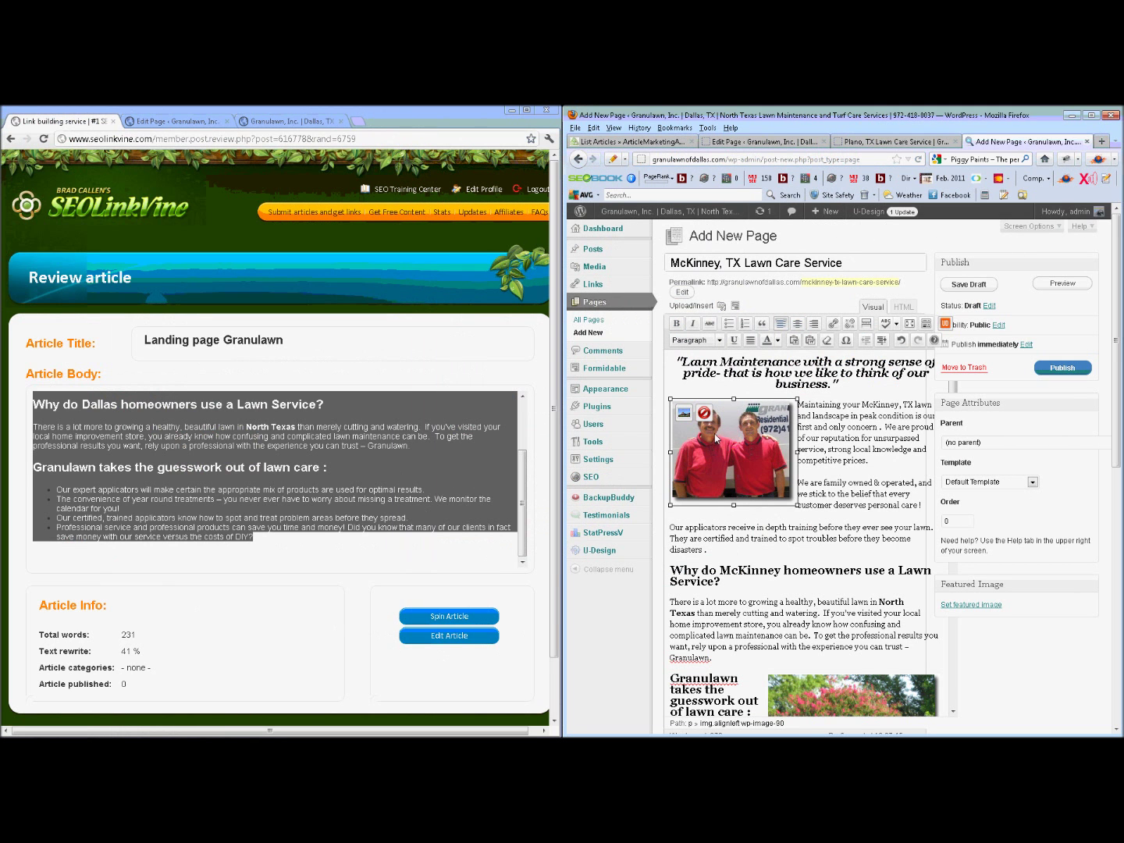
pyautogui.click(681, 411)
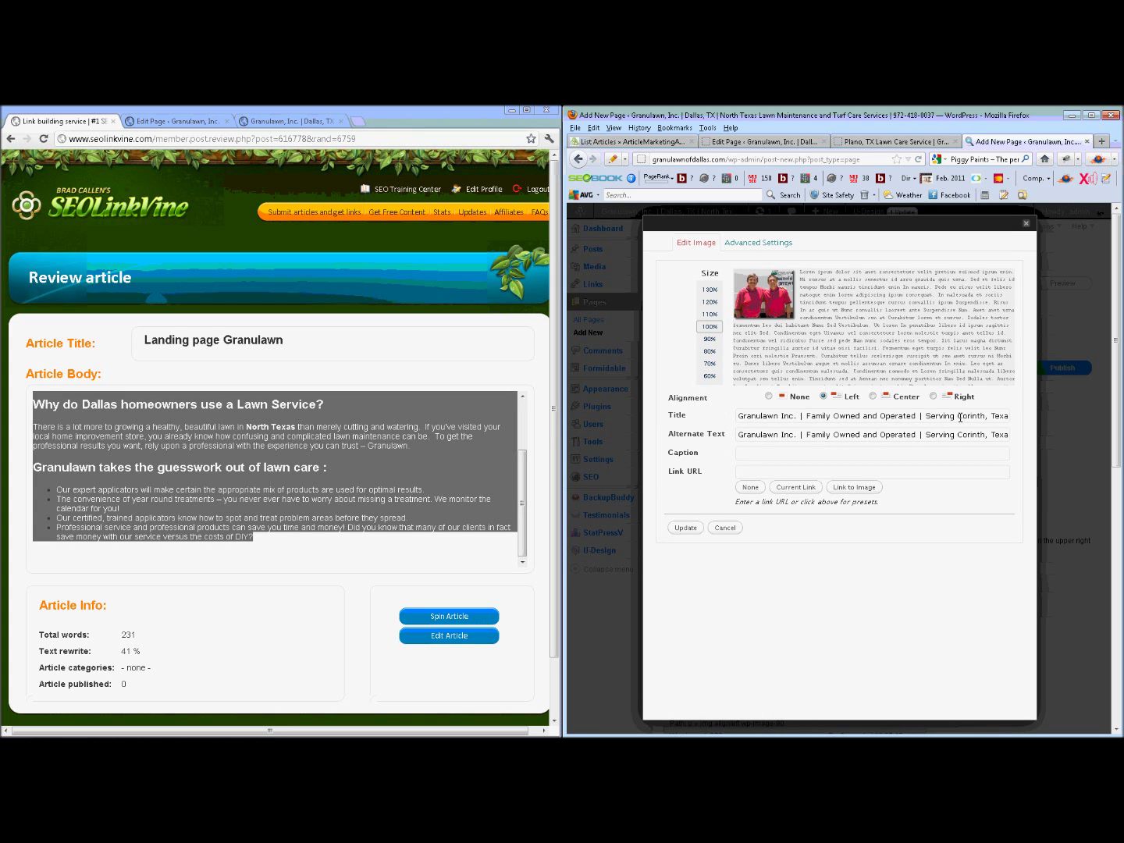
pyautogui.moveTo(959, 418); pyautogui.dragTo(988, 418)
pyautogui.write('McKinney')
pyautogui.tripleClick(963, 414)
pyautogui.tripleClick(950, 431)
pyautogui.write('Granulawn Inc. | Family Owned and Operated | Serving McKinney, Texas Communities')
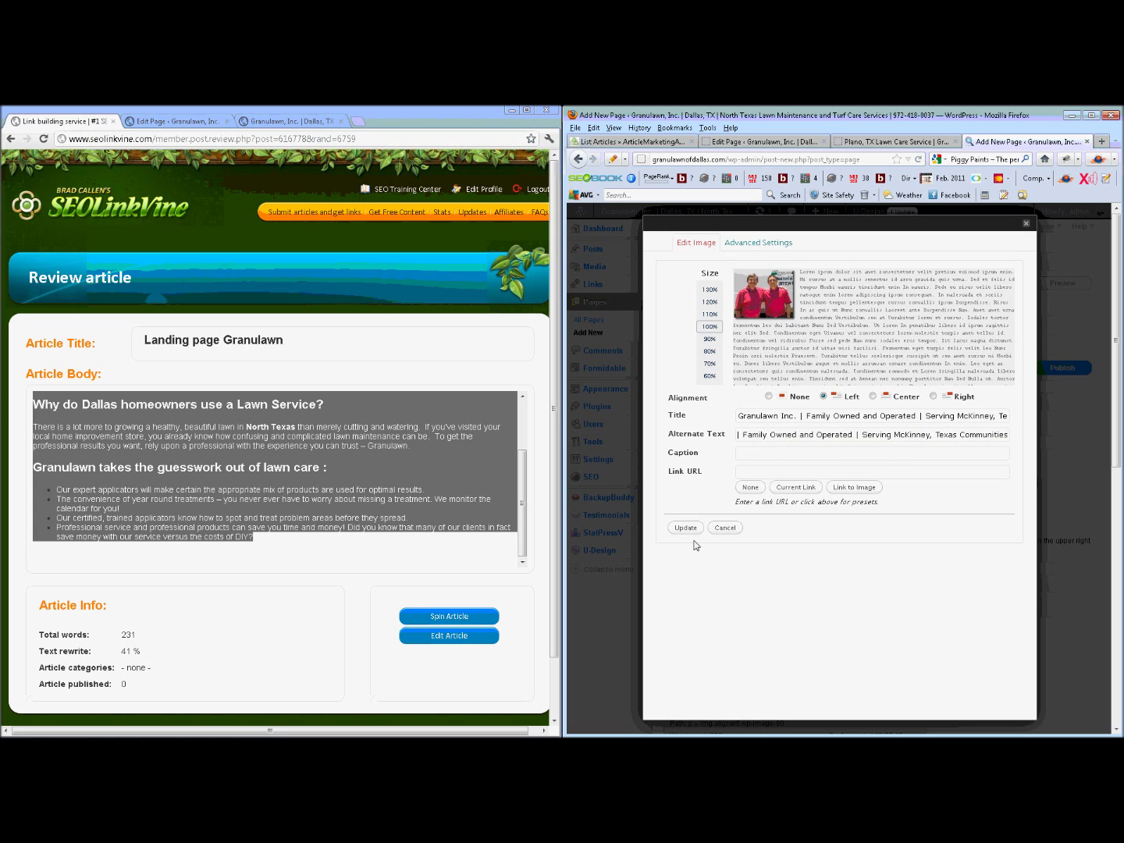
pyautogui.click(687, 528)
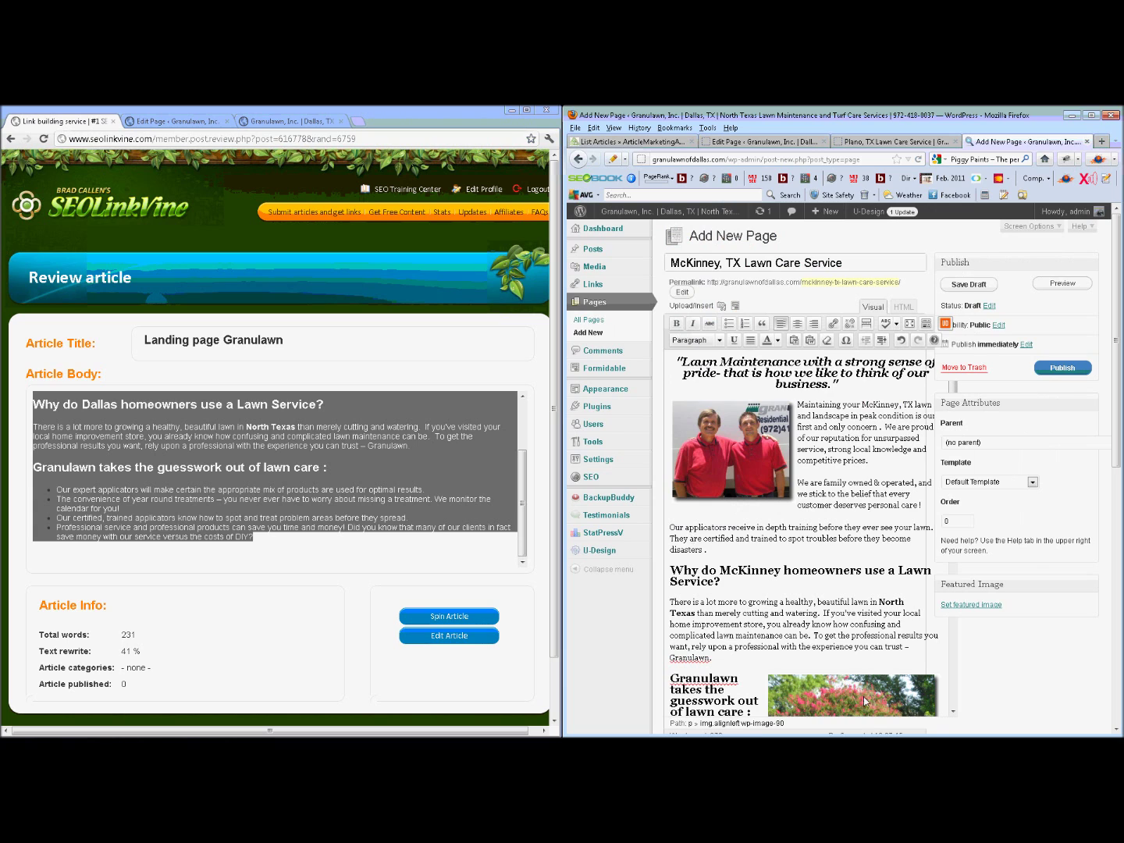
# Retitle the lawn photo 'Professional Lawn Care Service in McKinney, TX' and reuse it as alternate text
pyautogui.scroll(-1, 858, 601)
pyautogui.click(851, 636)
pyautogui.click(779, 619)
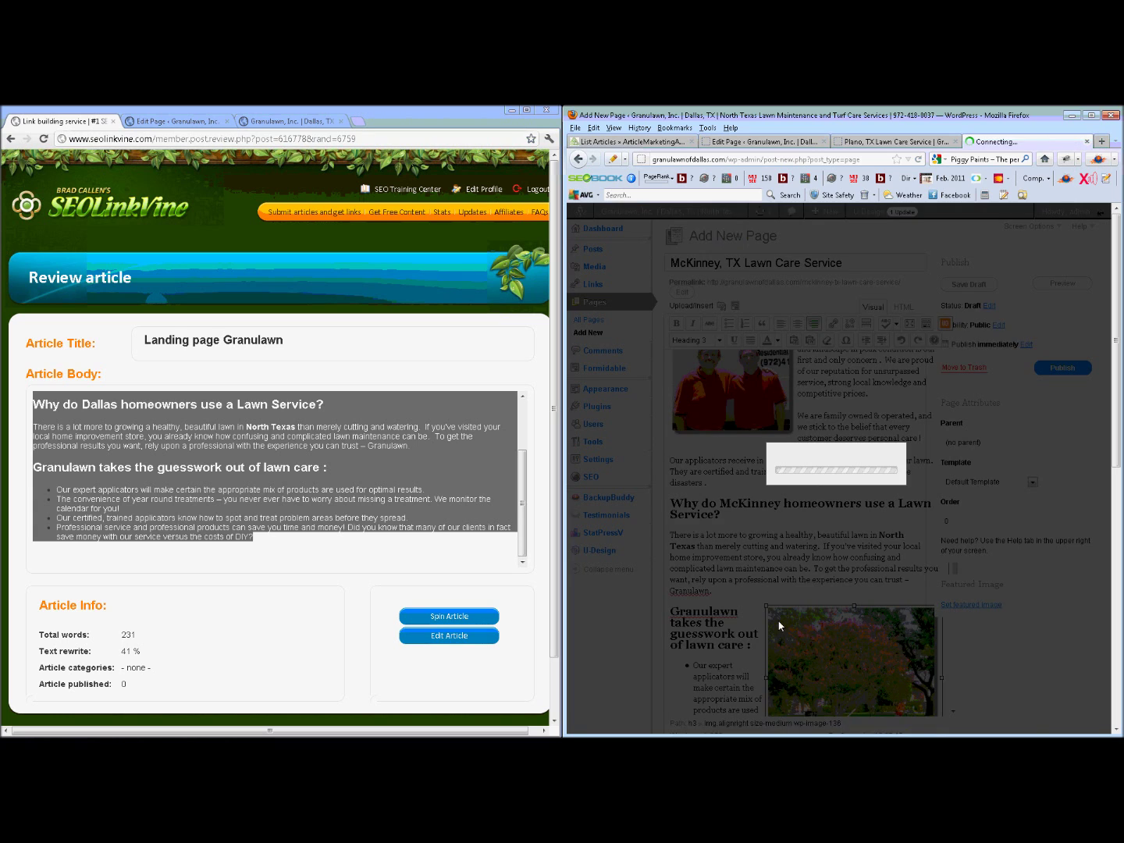
pyautogui.doubleClick(886, 416)
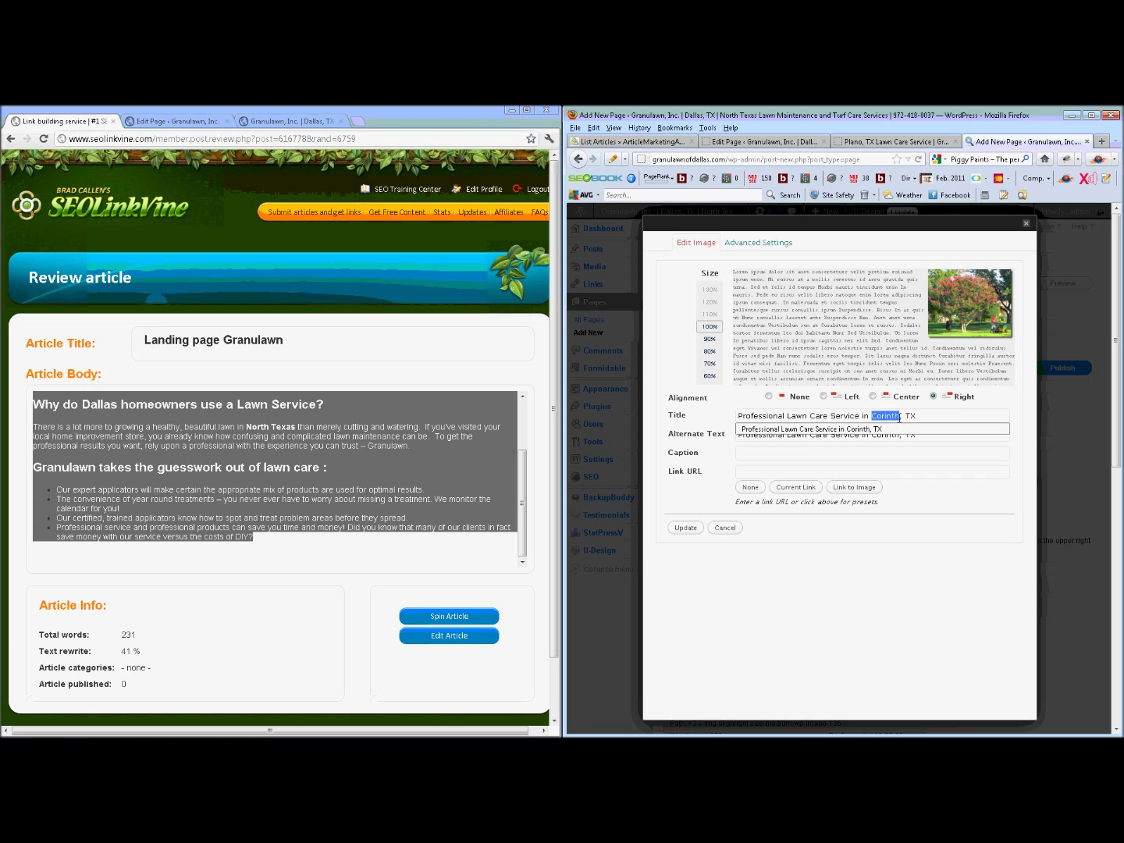
pyautogui.write('McKinney')
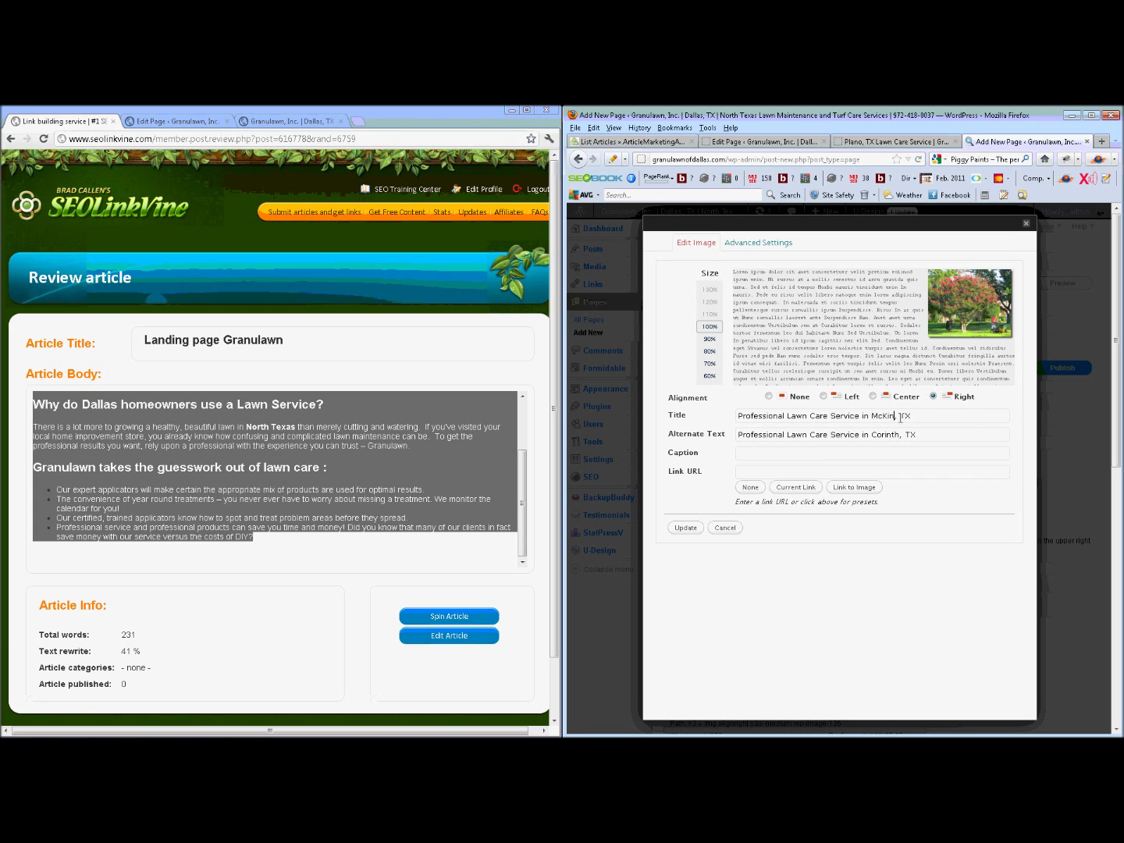
pyautogui.hotkey('ctrl', 'a')
pyautogui.hotkey('ctrl', 'c')
pyautogui.press('Tab')
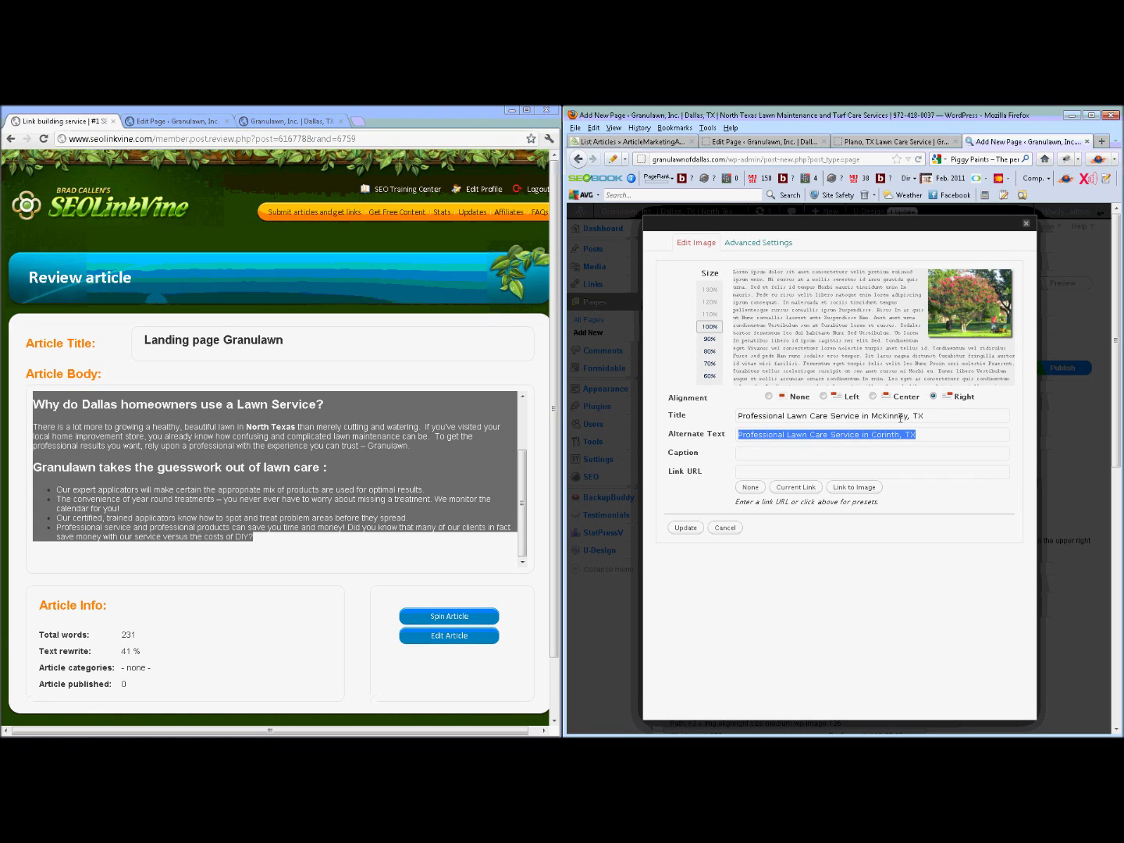
pyautogui.hotkey('ctrl', 'v')
pyautogui.click(685, 528)
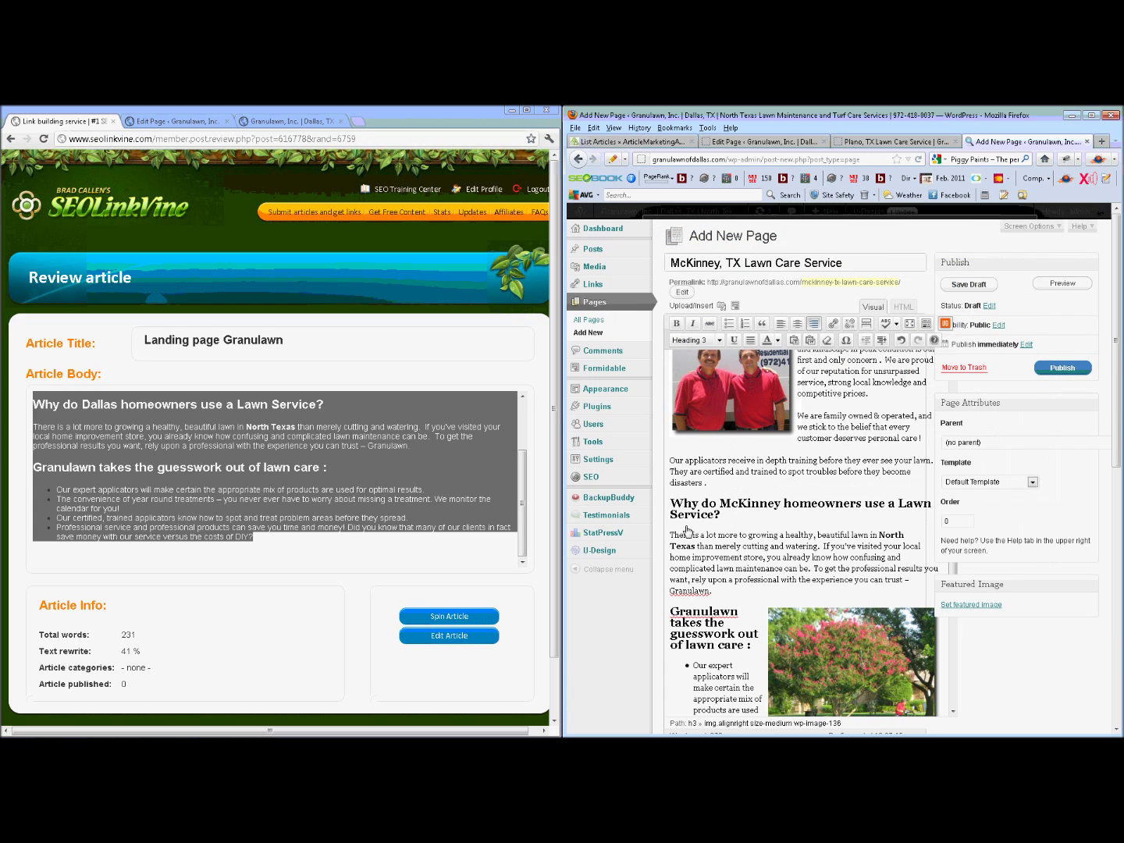
pyautogui.scroll(-5, 685, 529)
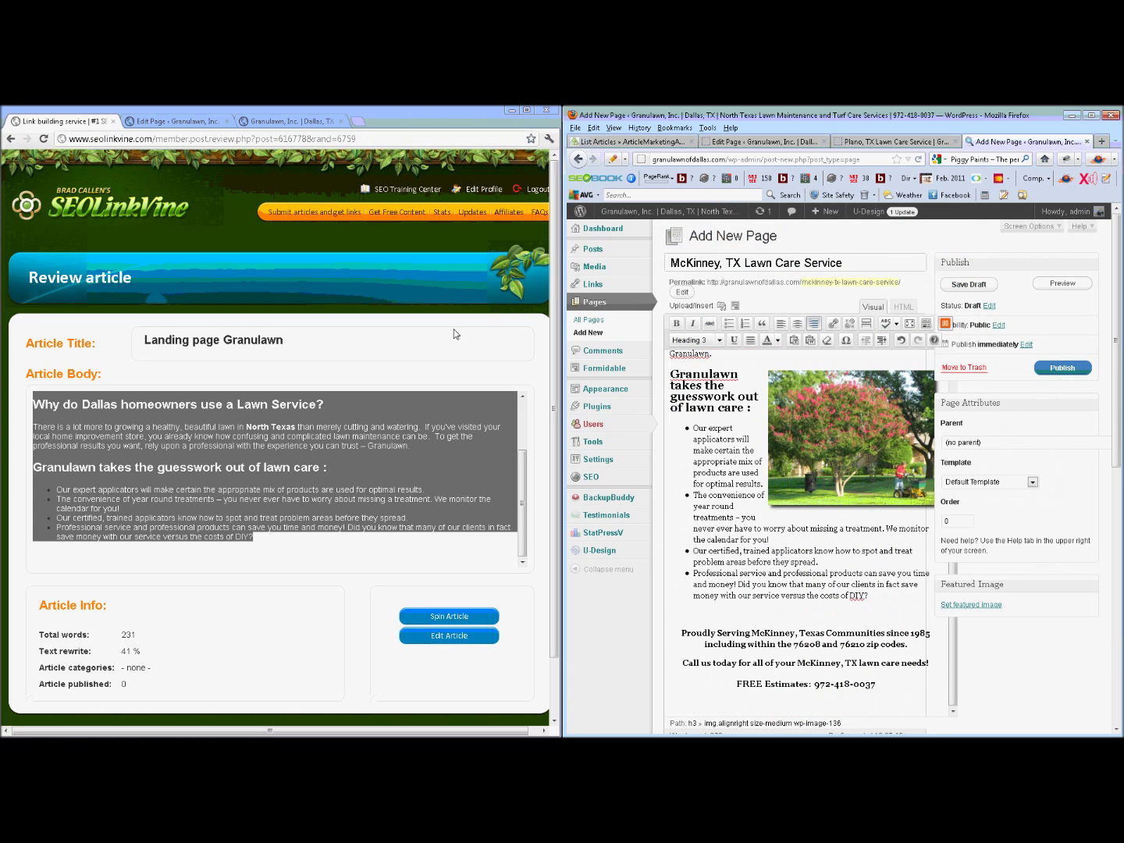
# Google 'mckinney tx zip codes' in a new tab and open the zip-codes.com result
pyautogui.click(357, 121)
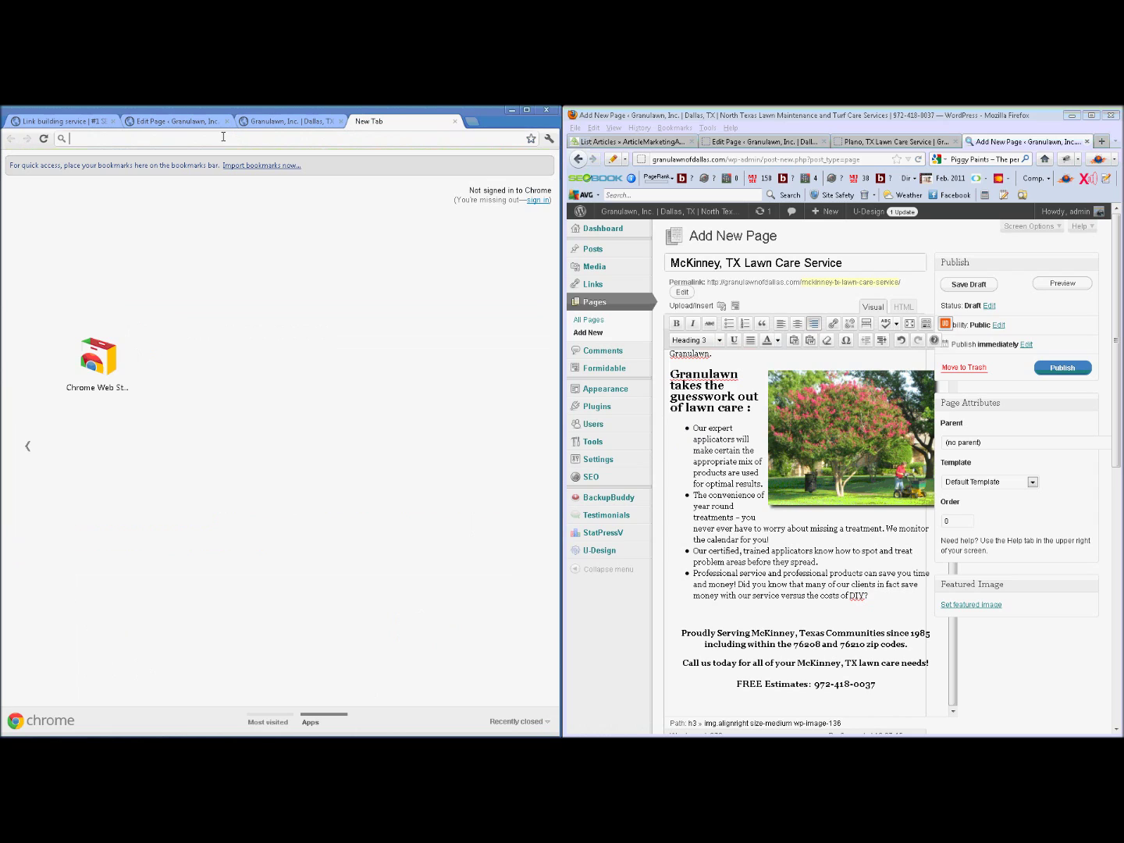
pyautogui.write('google.com')
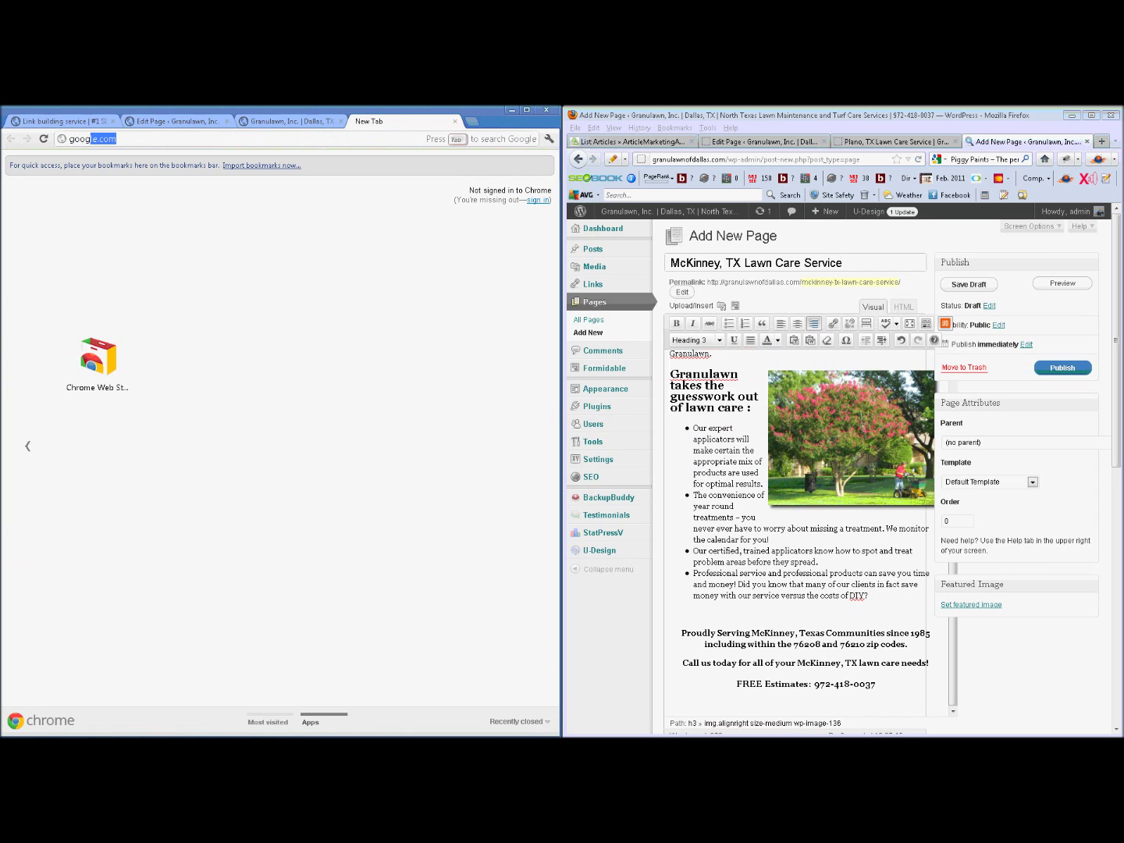
pyautogui.press('Return')
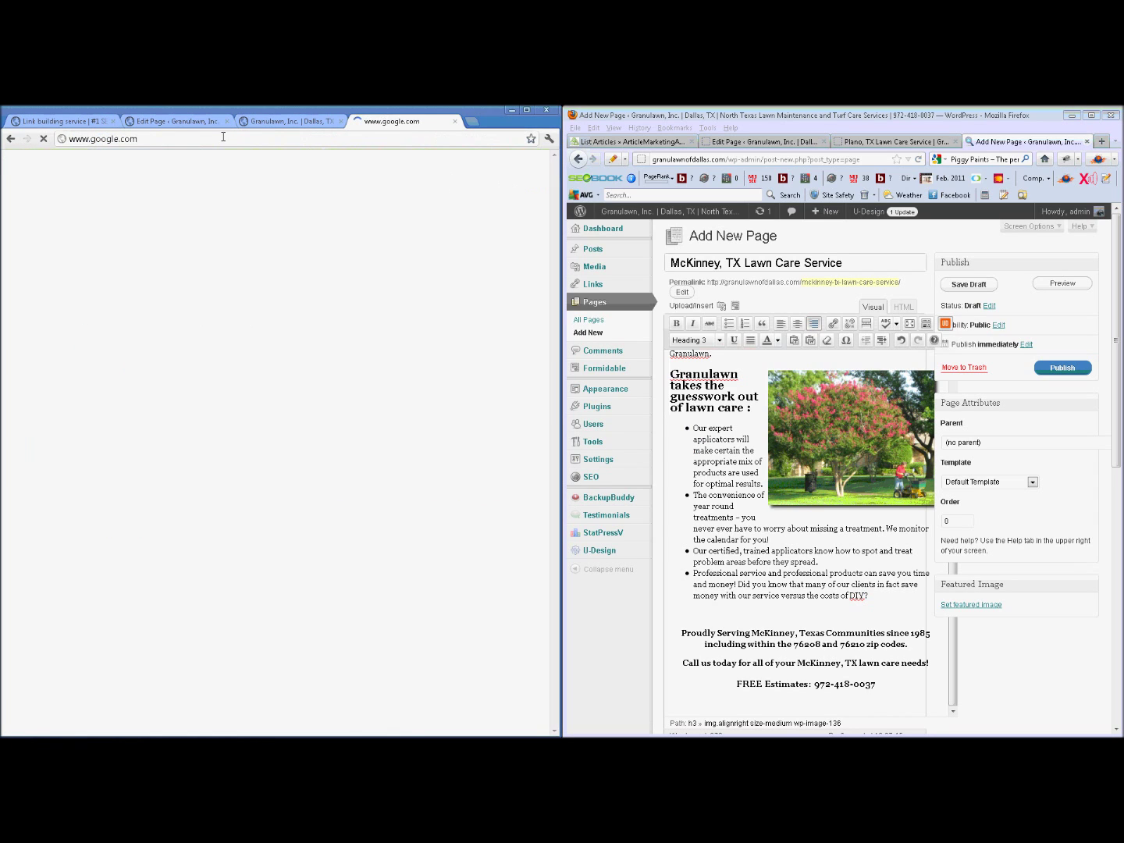
pyautogui.write('mckinney')
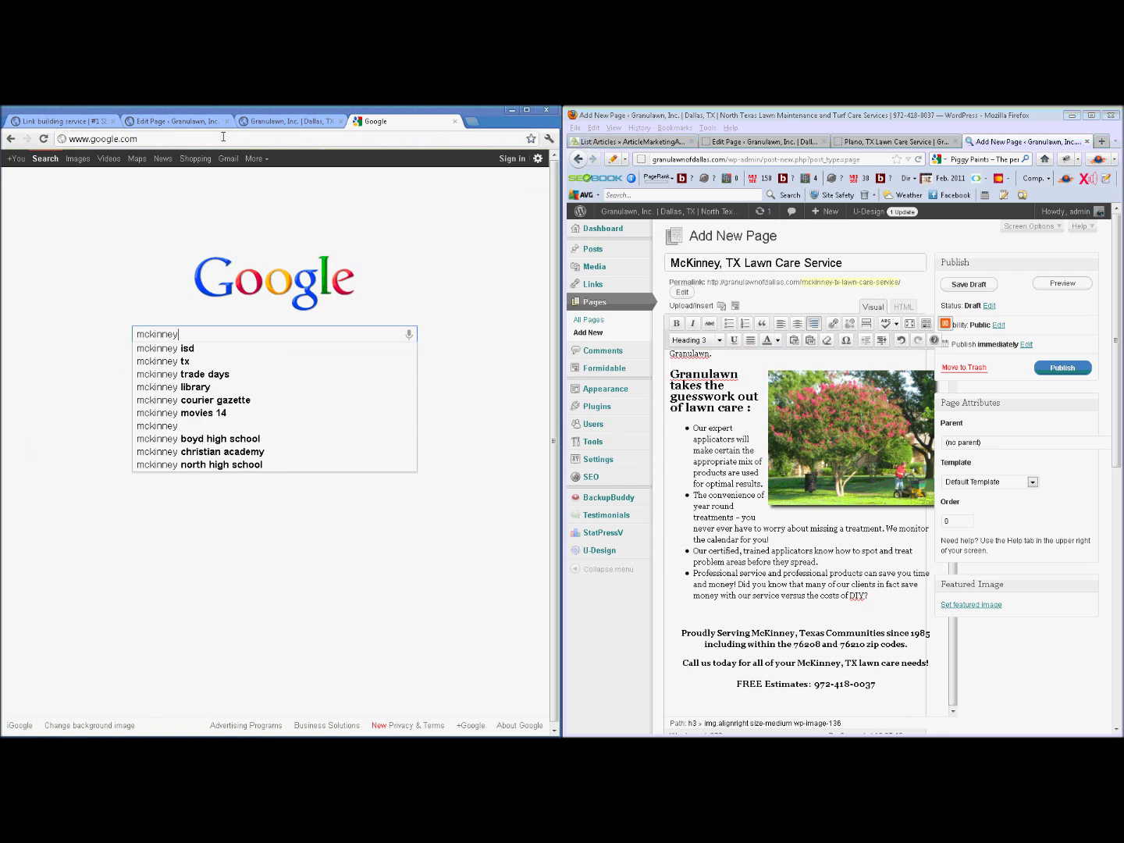
pyautogui.write(' tx zip codes')
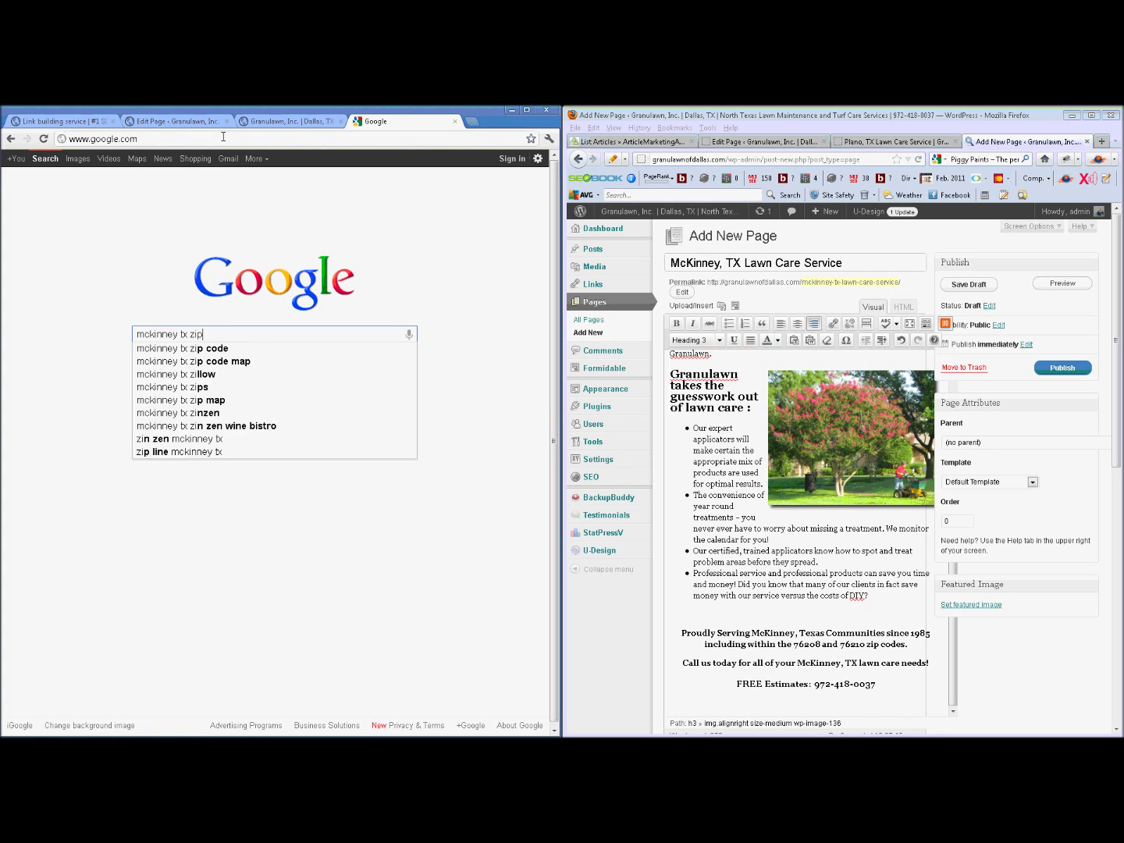
pyautogui.press('Return')
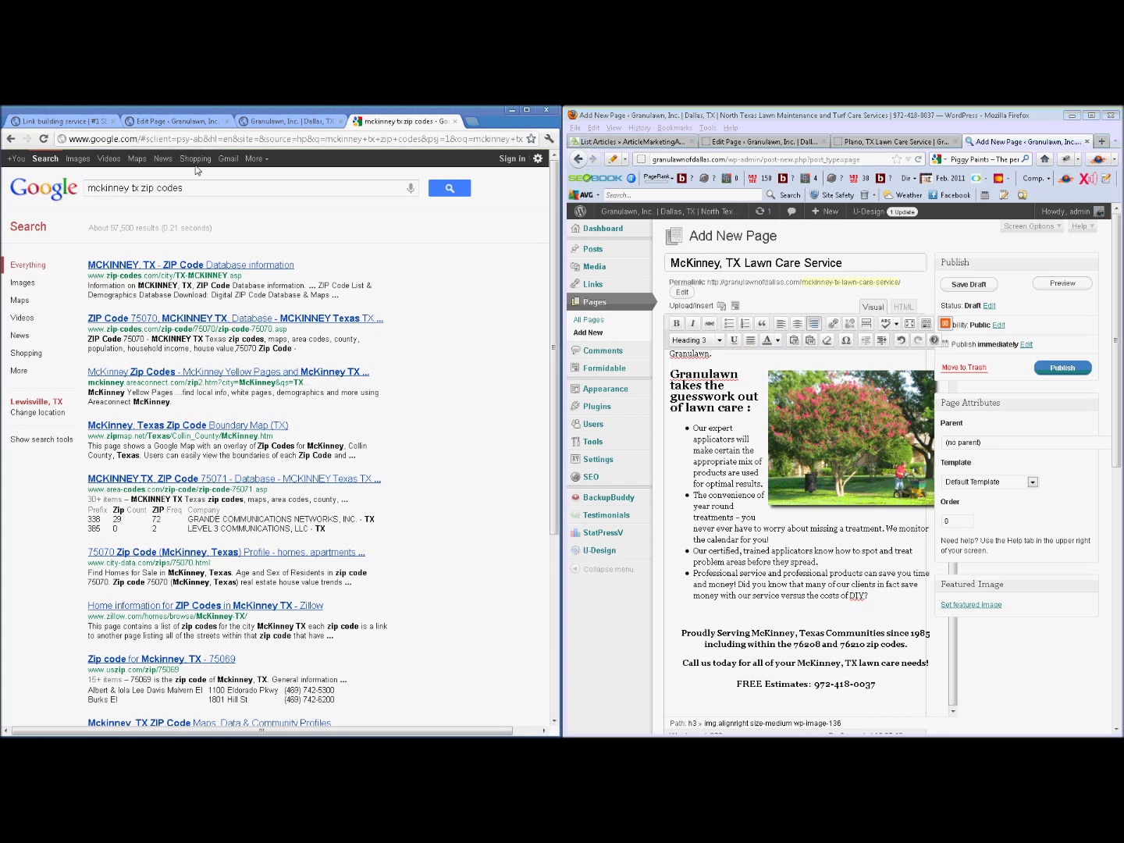
pyautogui.click(224, 265)
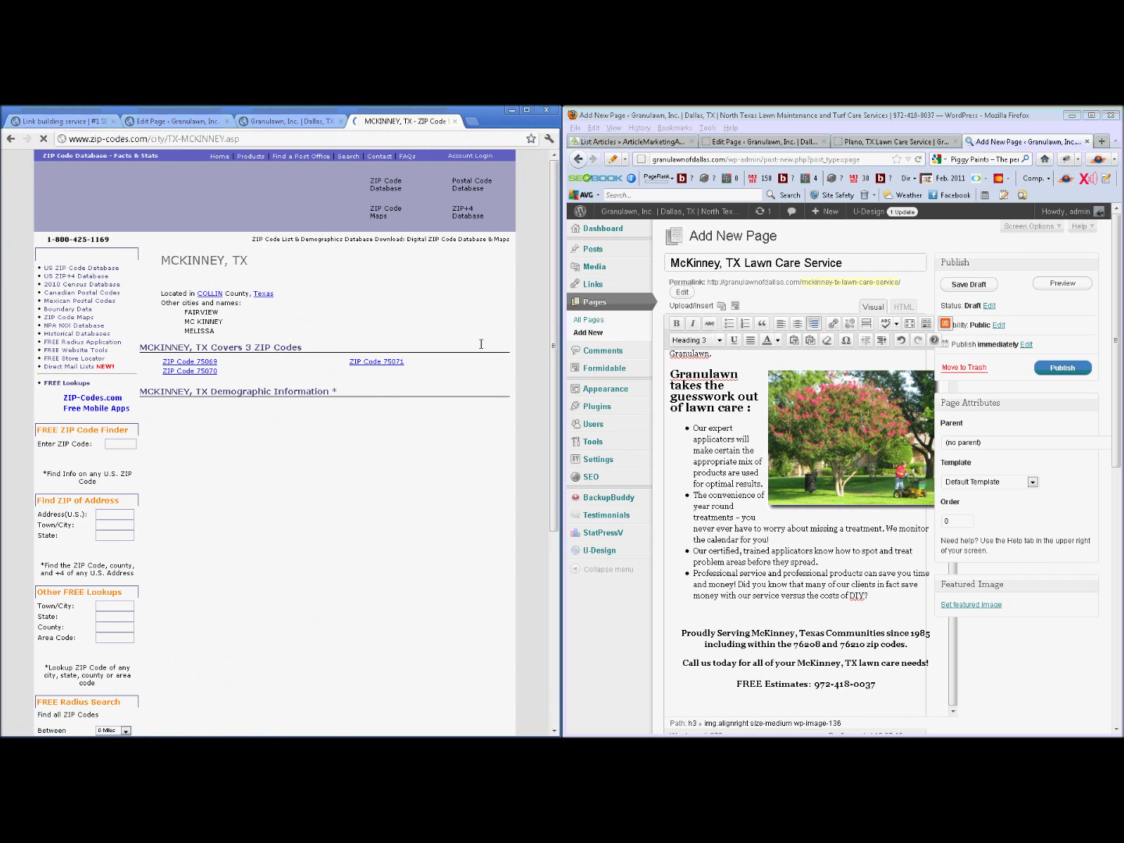
# Replace the old Corinth zip codes with ': 75069, 75070 and 75071.' in the service-area sentence
pyautogui.click(728, 529)
pyautogui.scroll(-5, 766, 551)
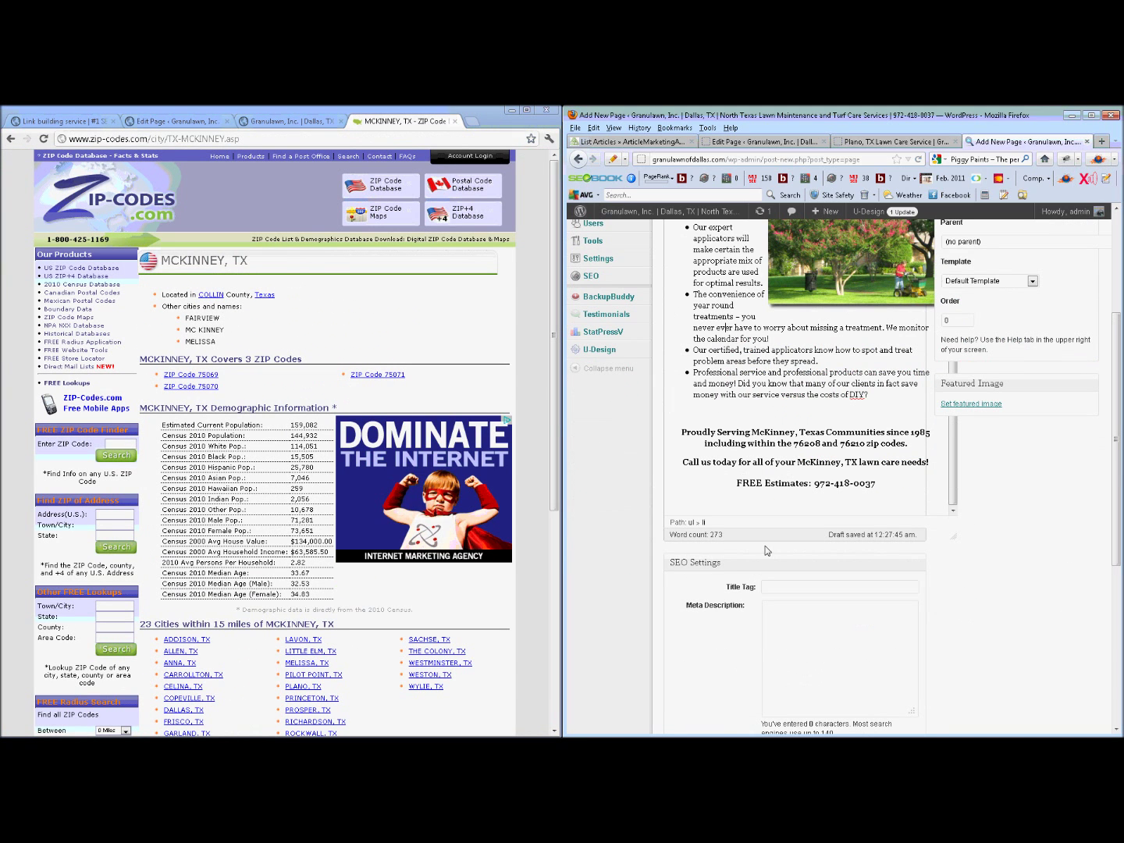
pyautogui.moveTo(795, 444); pyautogui.dragTo(865, 444)
pyautogui.press('BackSpace')
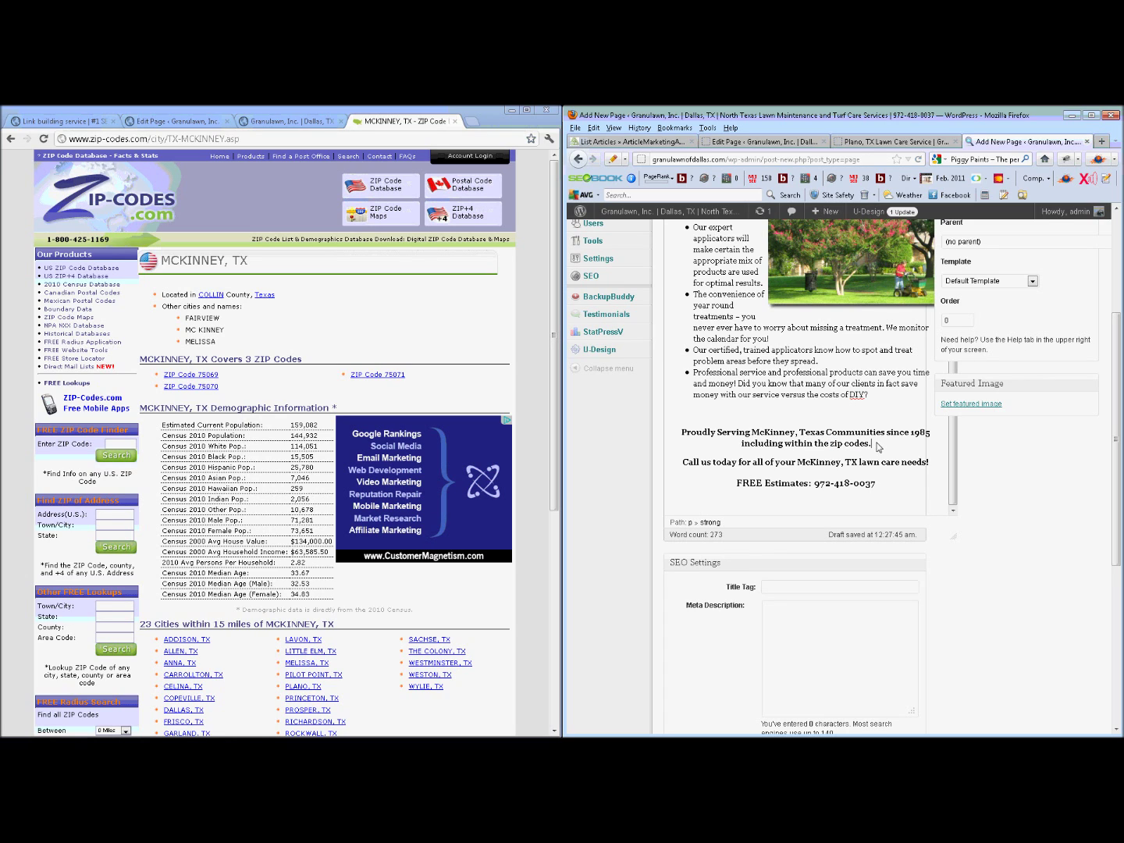
pyautogui.press('BackSpace')
pyautogui.write(':')
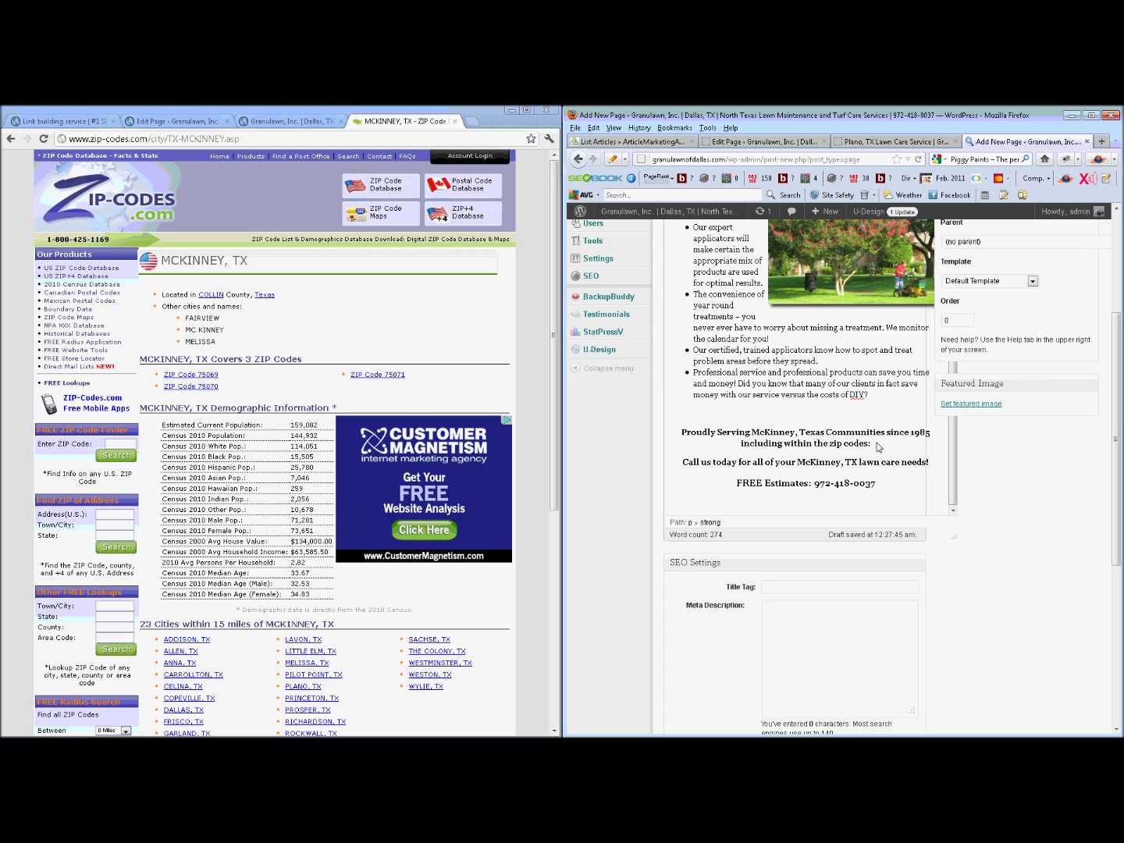
pyautogui.write(' 75069')
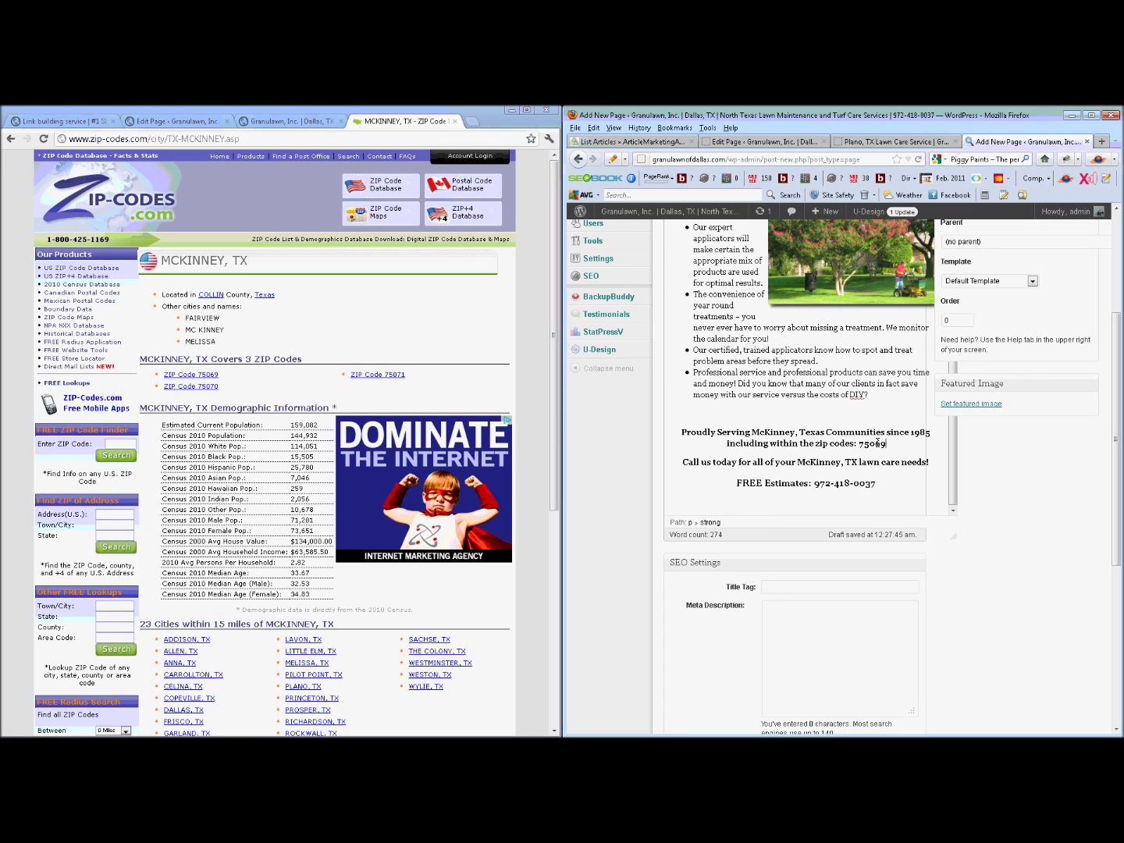
pyautogui.write(', 7')
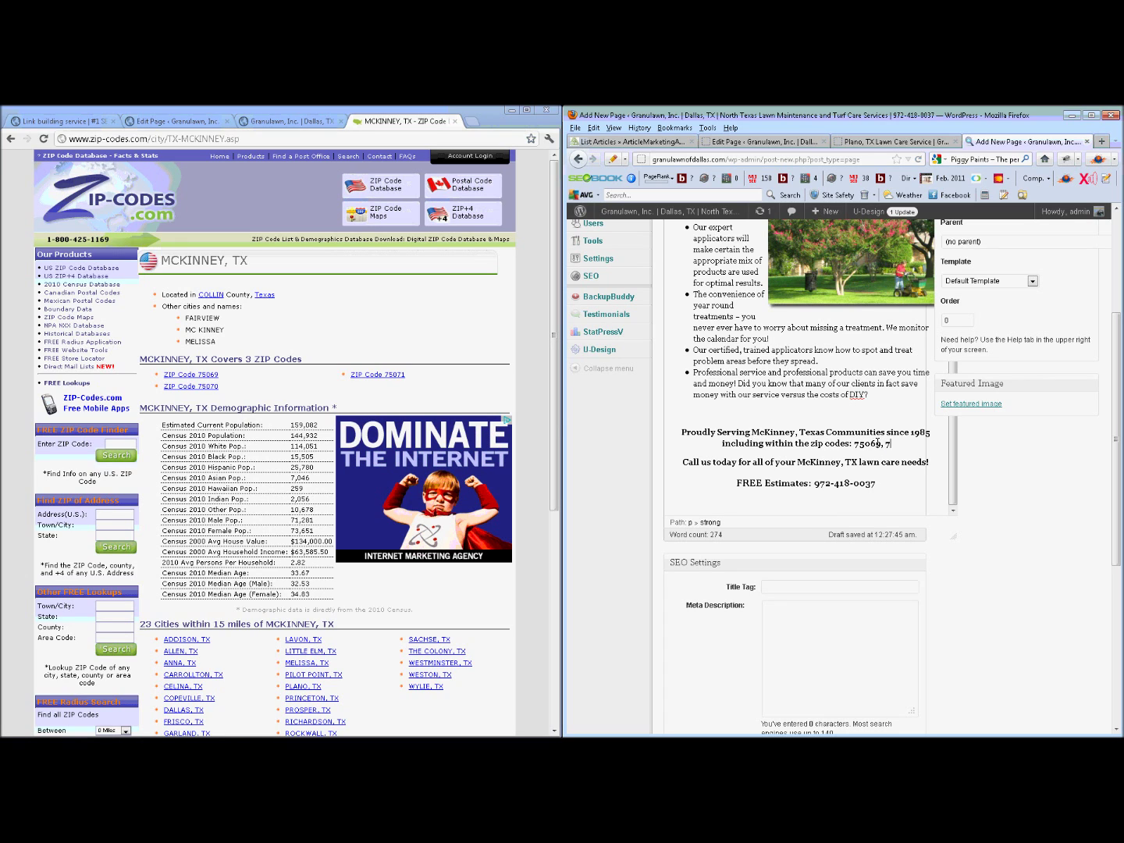
pyautogui.write('5070 a')
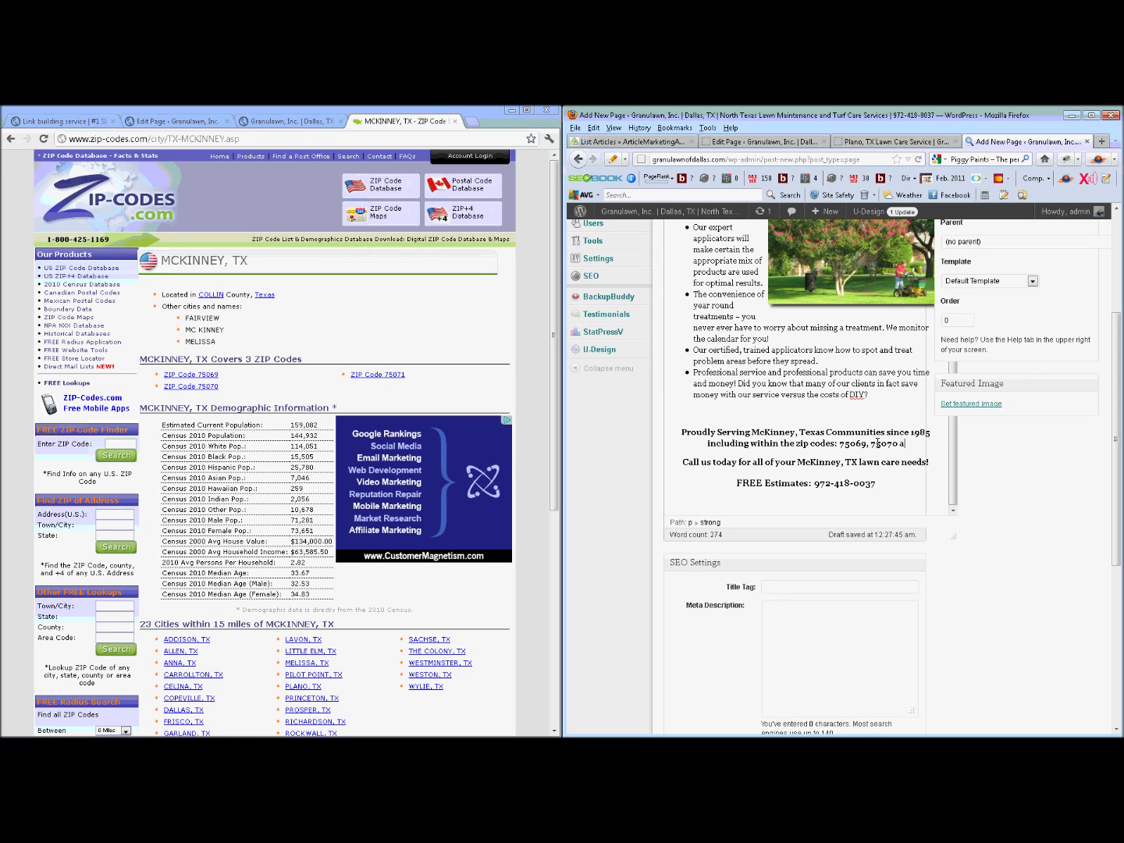
pyautogui.write('nd 7507')
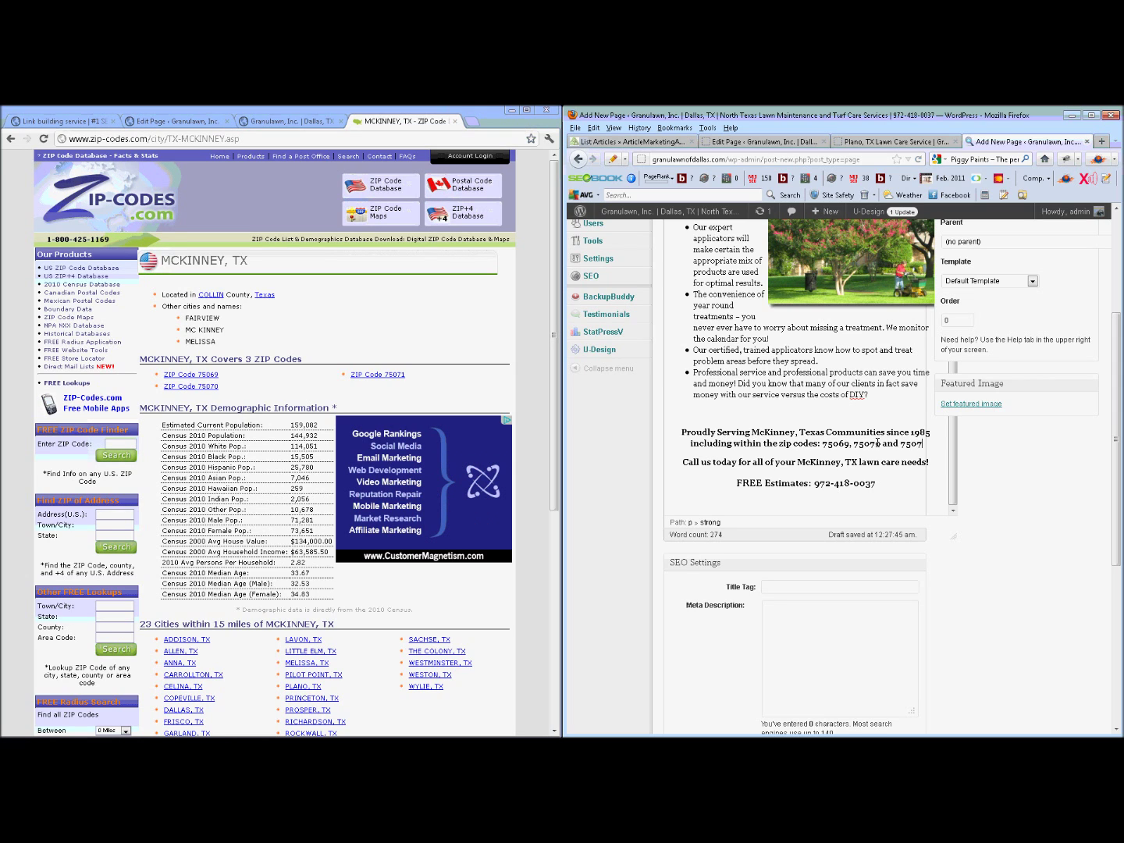
pyautogui.write('1.')
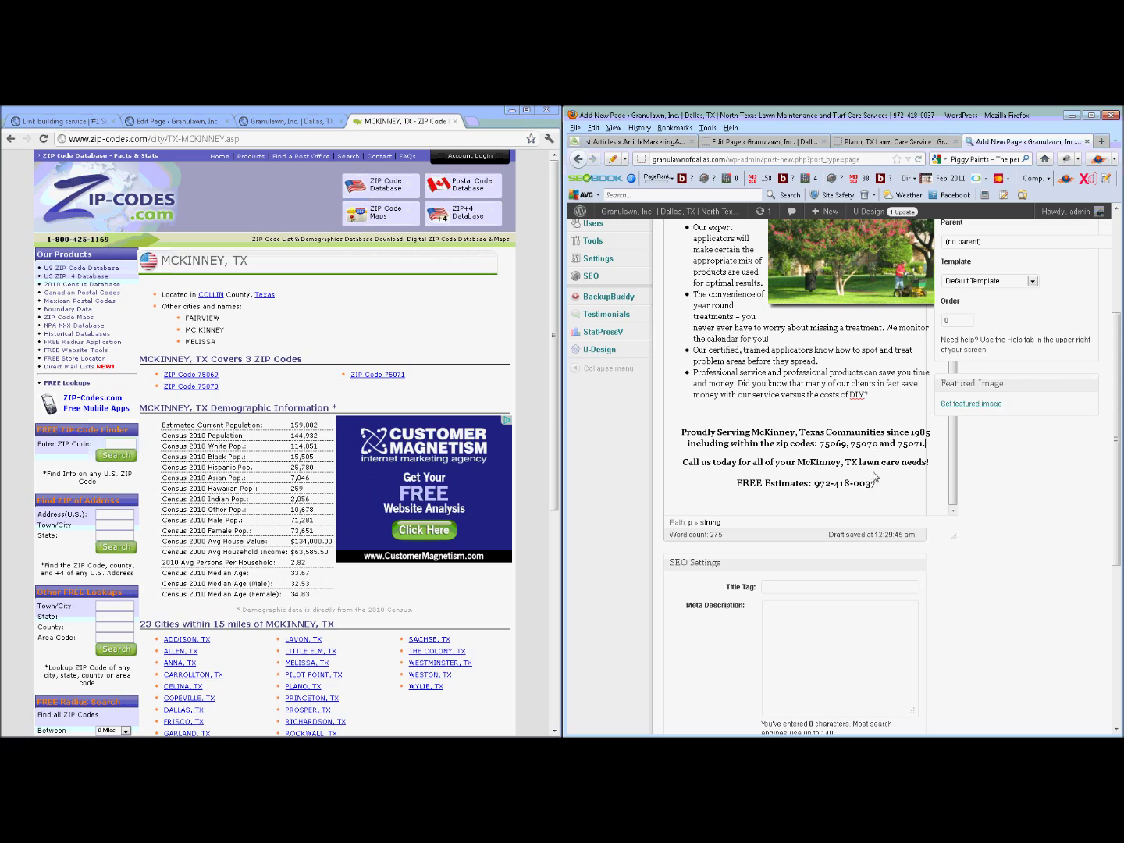
# Check the McKinney zip codes against the zip-codes.com reference, then return to the Corinth page editor
pyautogui.moveTo(366, 401); pyautogui.dragTo(162, 373)
pyautogui.click(390, 289)
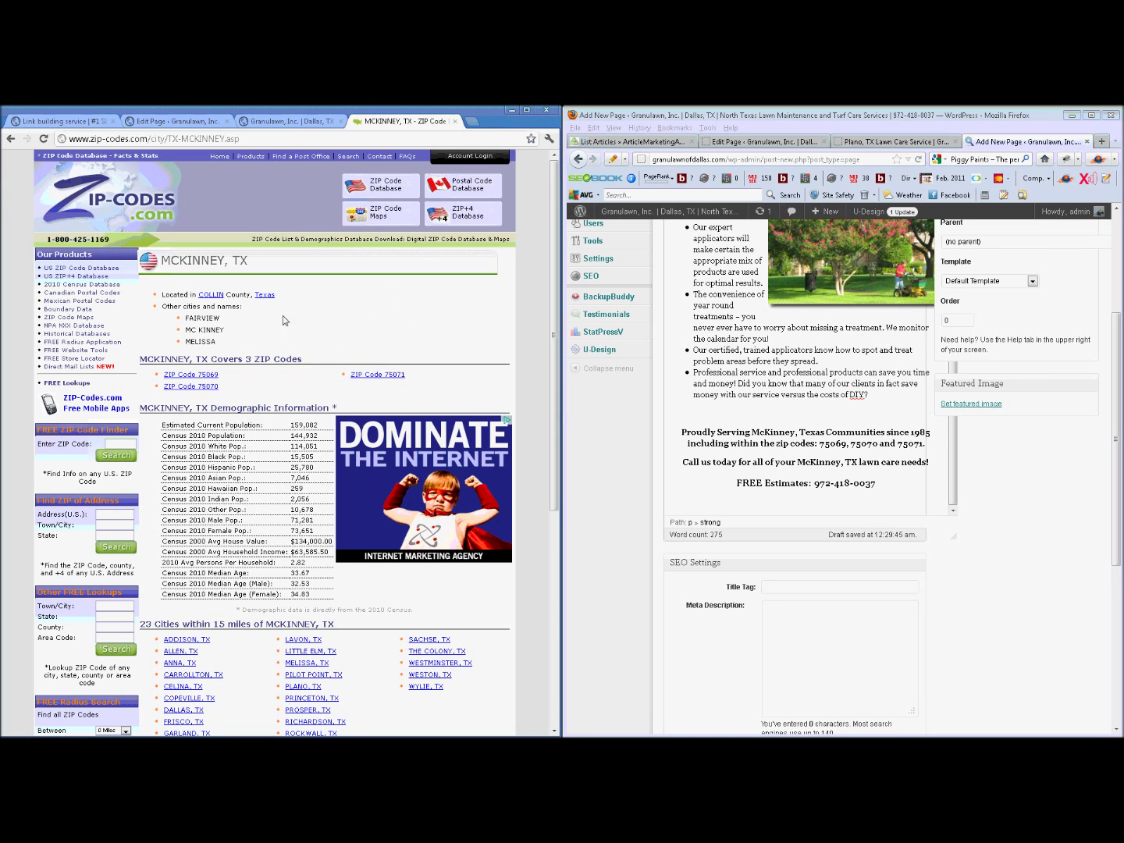
pyautogui.click(848, 384)
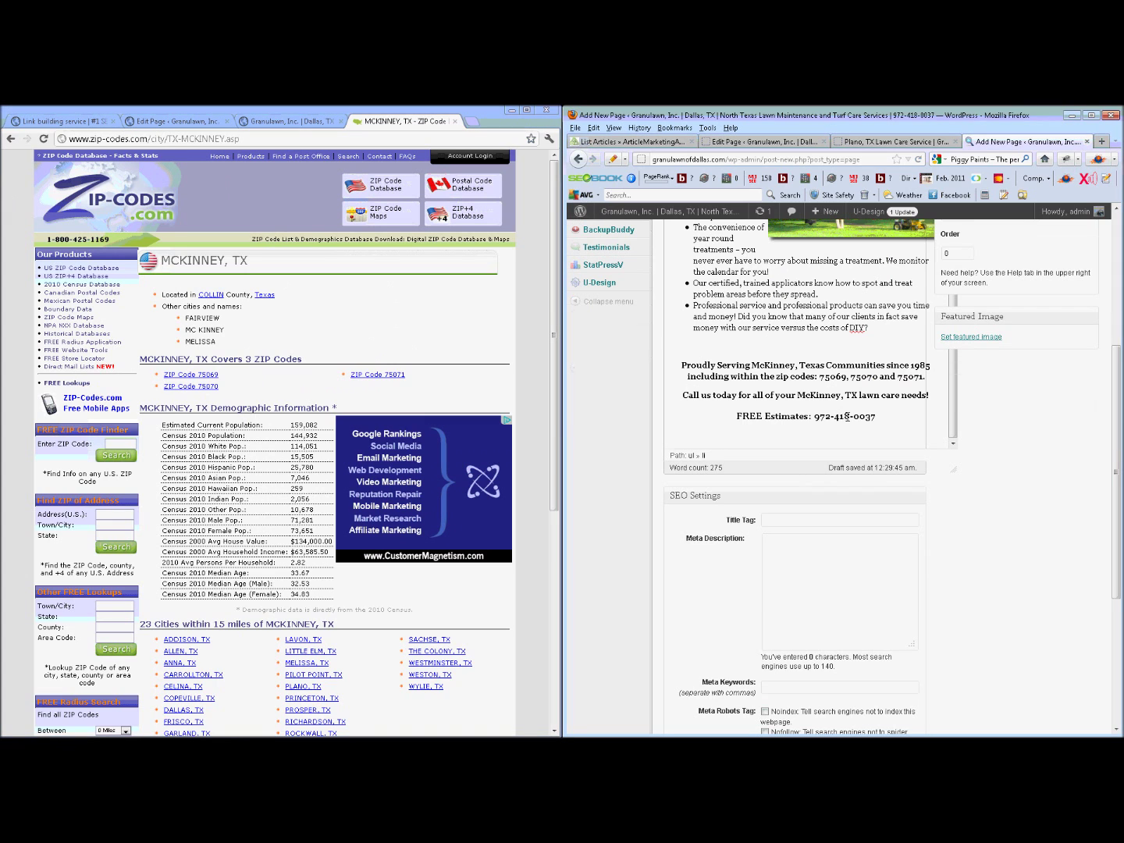
pyautogui.scroll(-2, 851, 390)
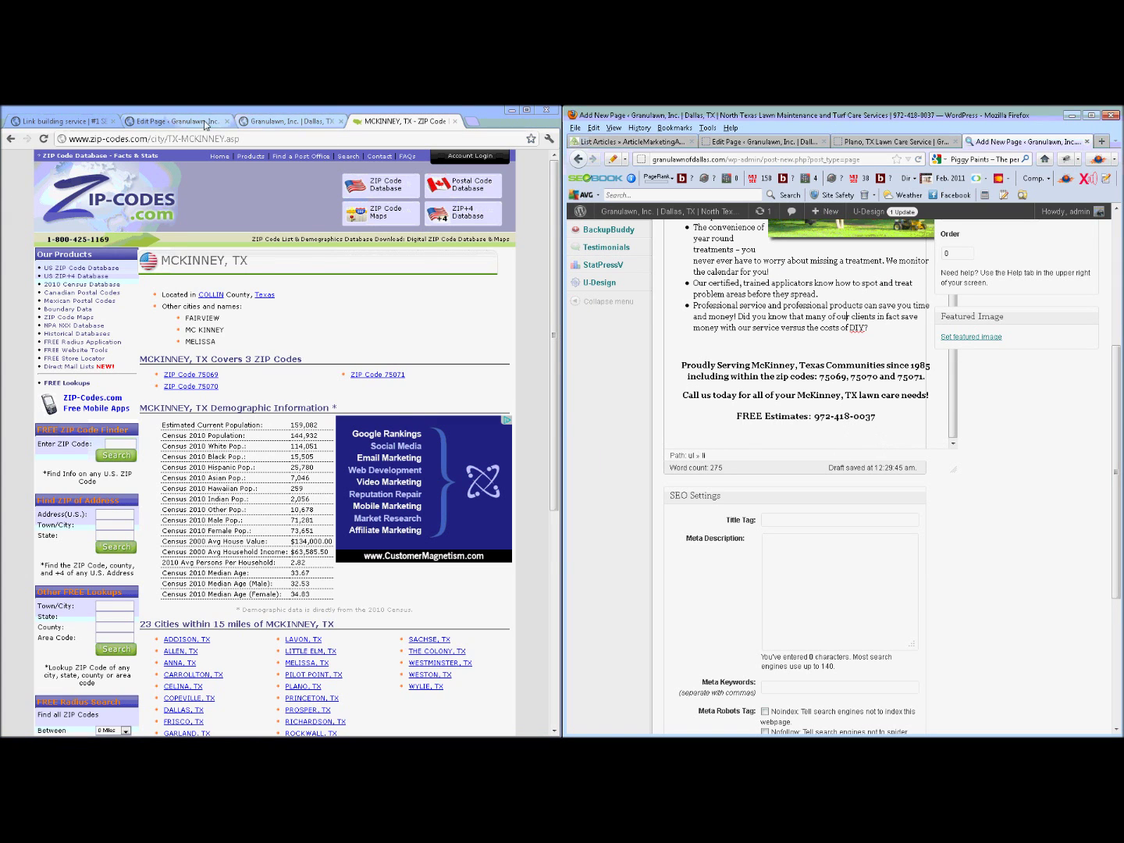
pyautogui.click(176, 121)
# Copy the Corinth page's meta description into the McKinney page's Meta Description field
pyautogui.click(265, 542)
pyautogui.hotkey('ctrl', 'a')
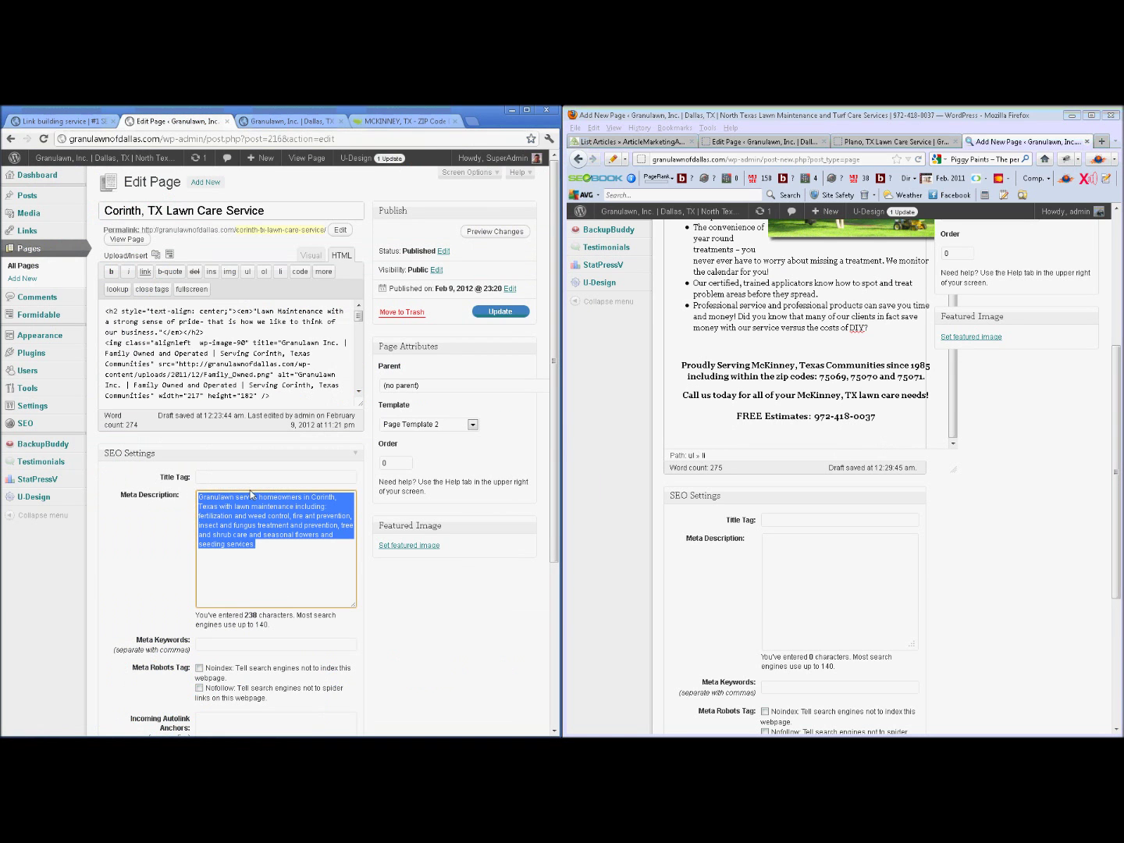
pyautogui.hotkey('ctrl', 'c')
pyautogui.click(748, 593)
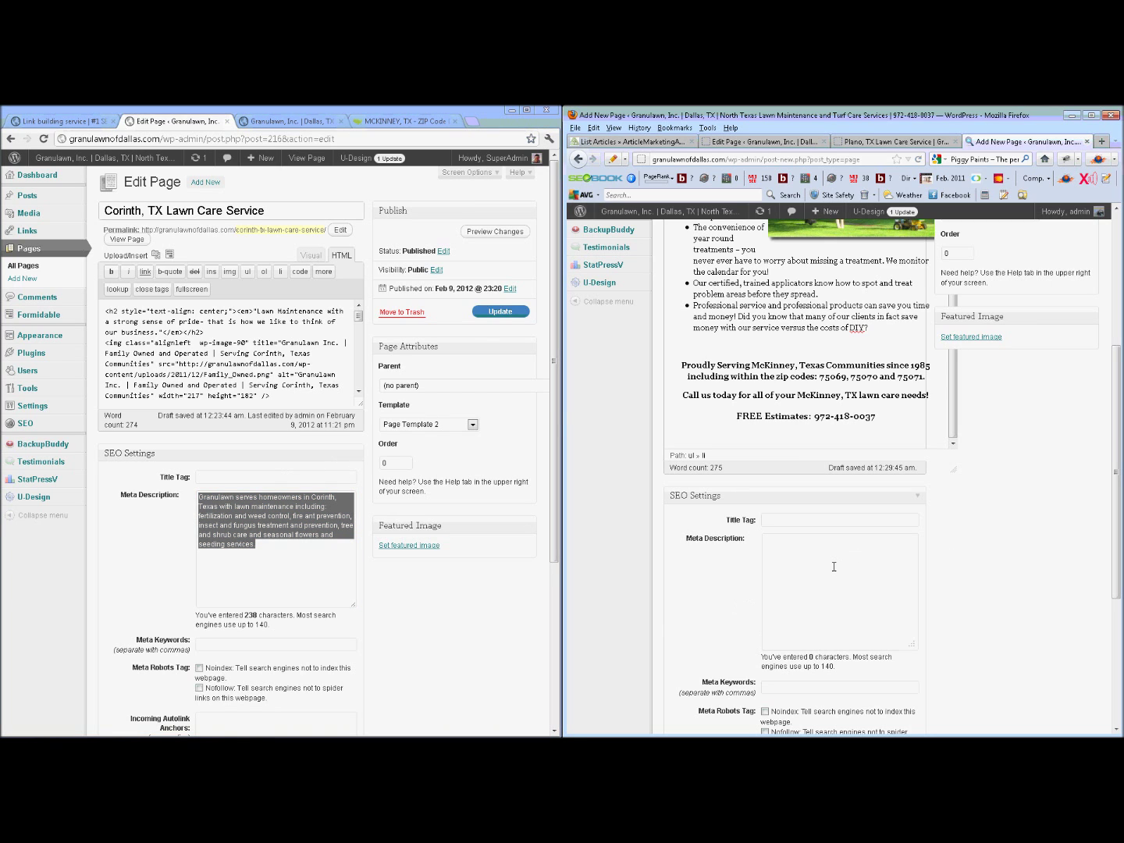
pyautogui.click(834, 566)
pyautogui.hotkey('ctrl', 'v')
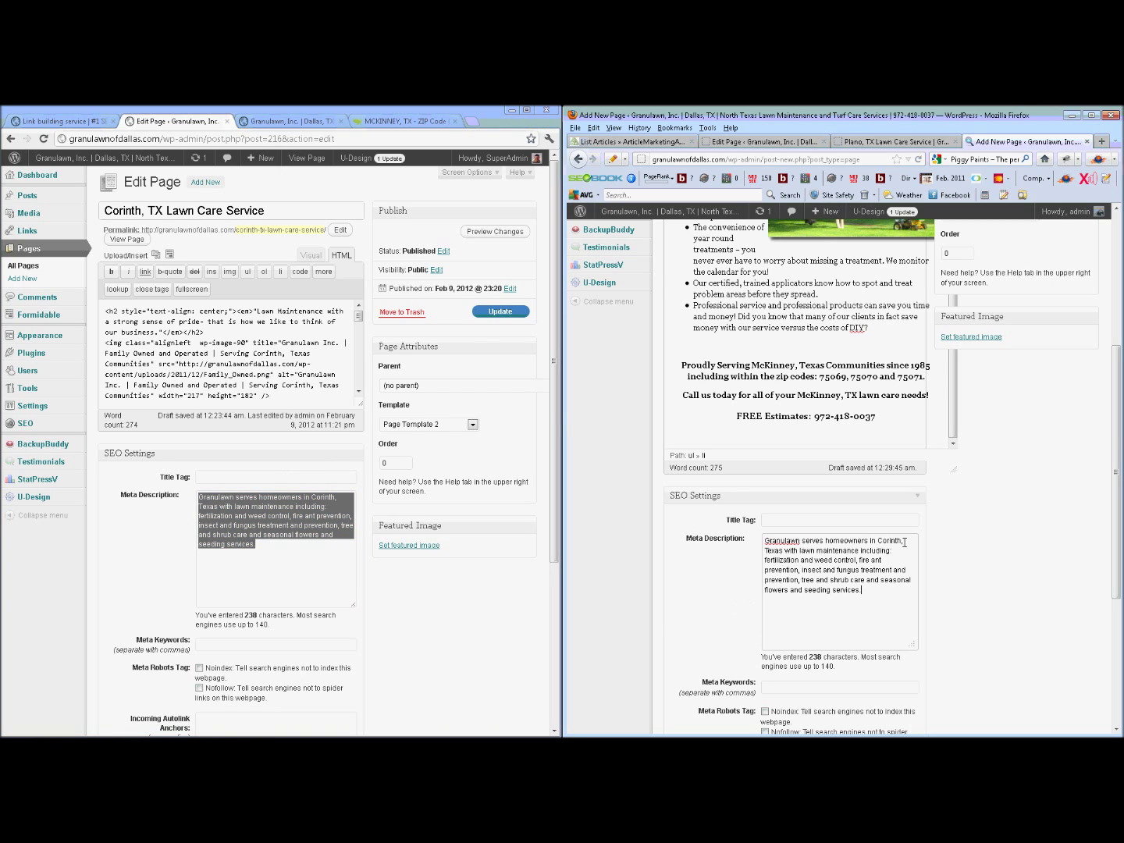
# Change 'Corinth' to 'McKinney' in the pasted meta description and publish the page
pyautogui.moveTo(902, 541); pyautogui.dragTo(878, 541)
pyautogui.write('McKinney')
pyautogui.scroll(-2, 999, 579)
pyautogui.scroll(5, 999, 579)
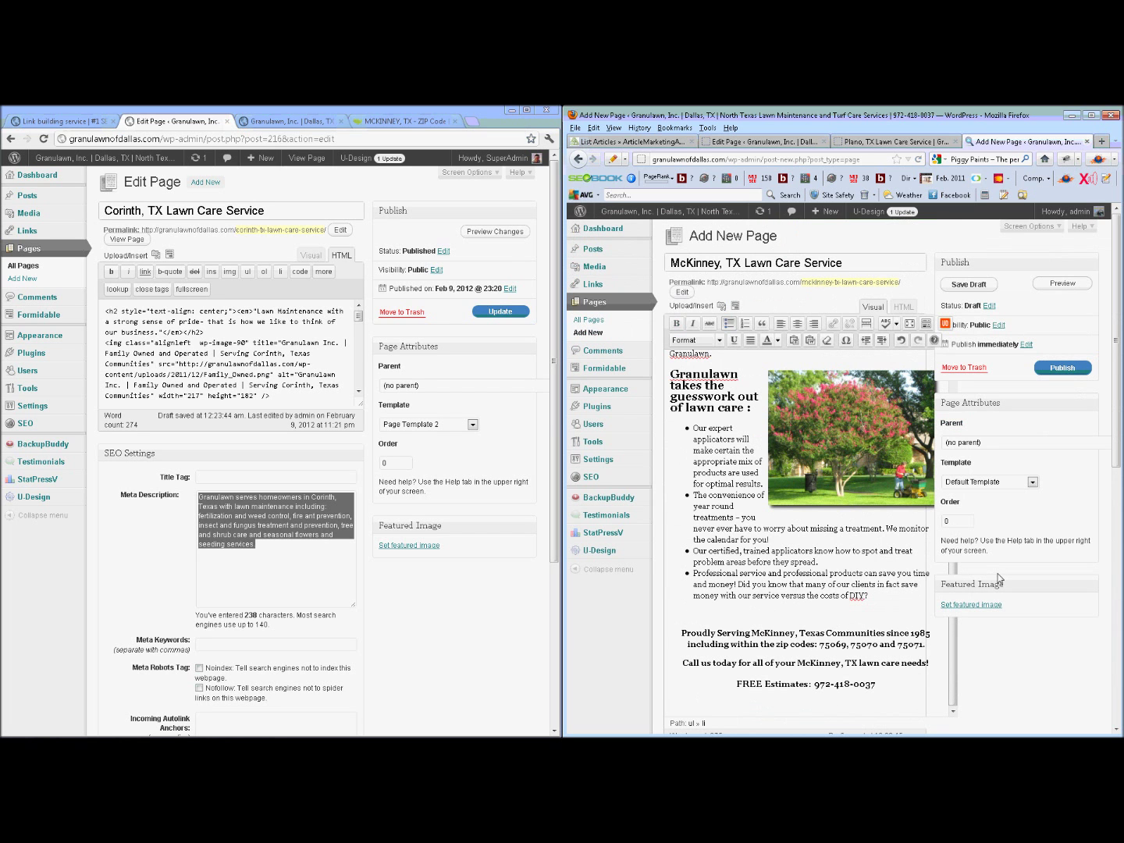
pyautogui.scroll(4, 730, 466)
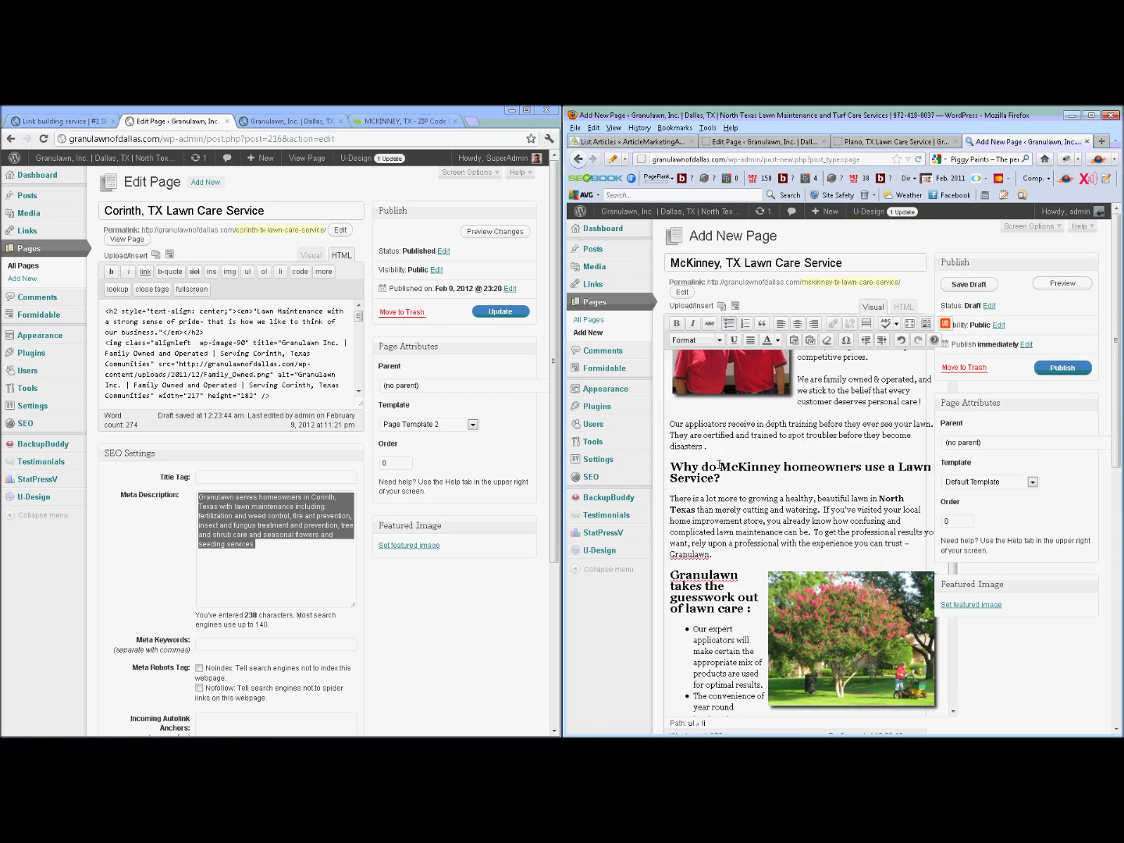
pyautogui.click(1059, 369)
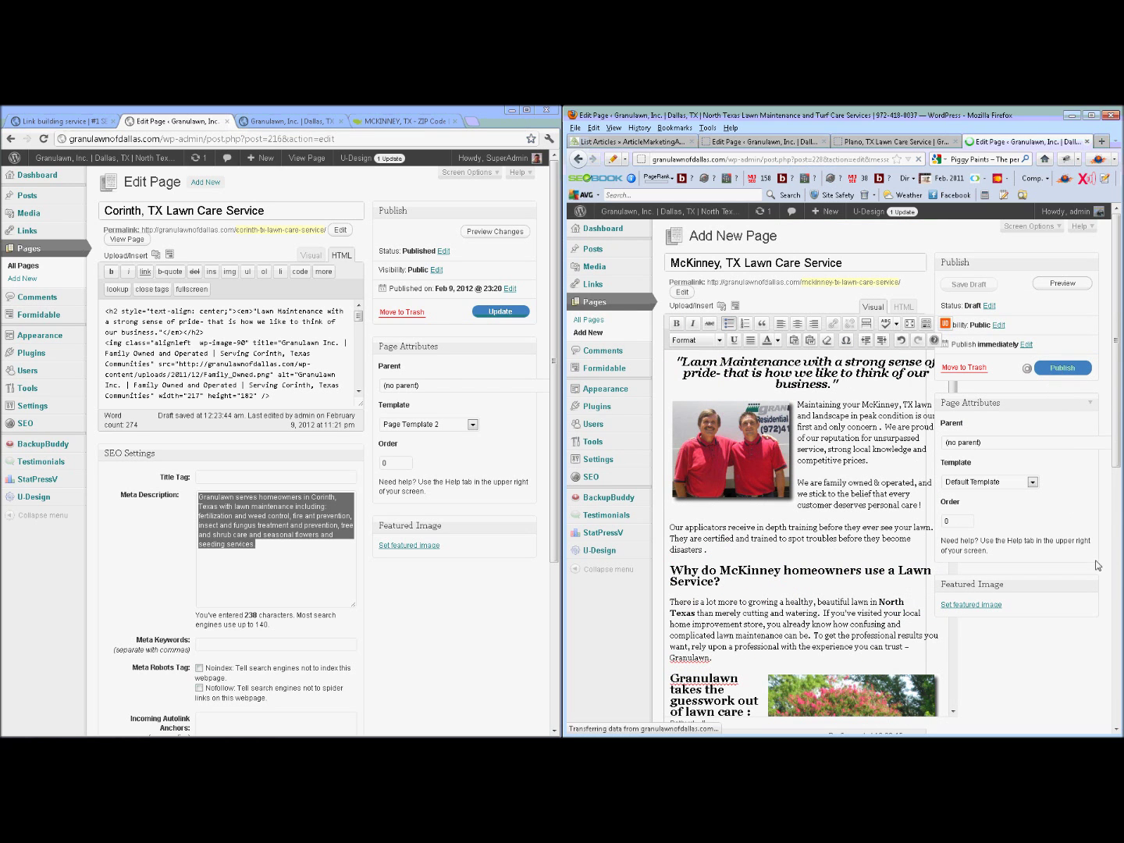
# Apply Page Template 2 to the published McKinney page, update it, and view it live
pyautogui.click(1033, 514)
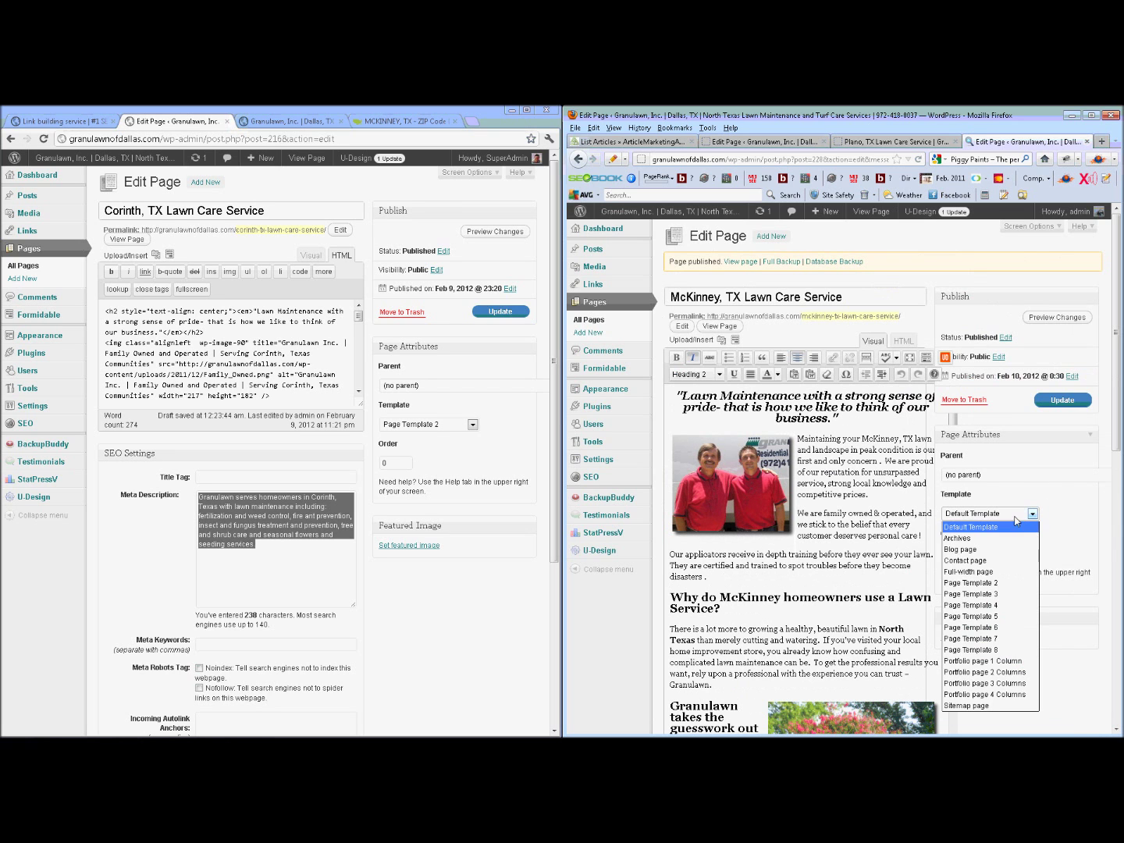
pyautogui.click(983, 603)
pyautogui.click(1063, 400)
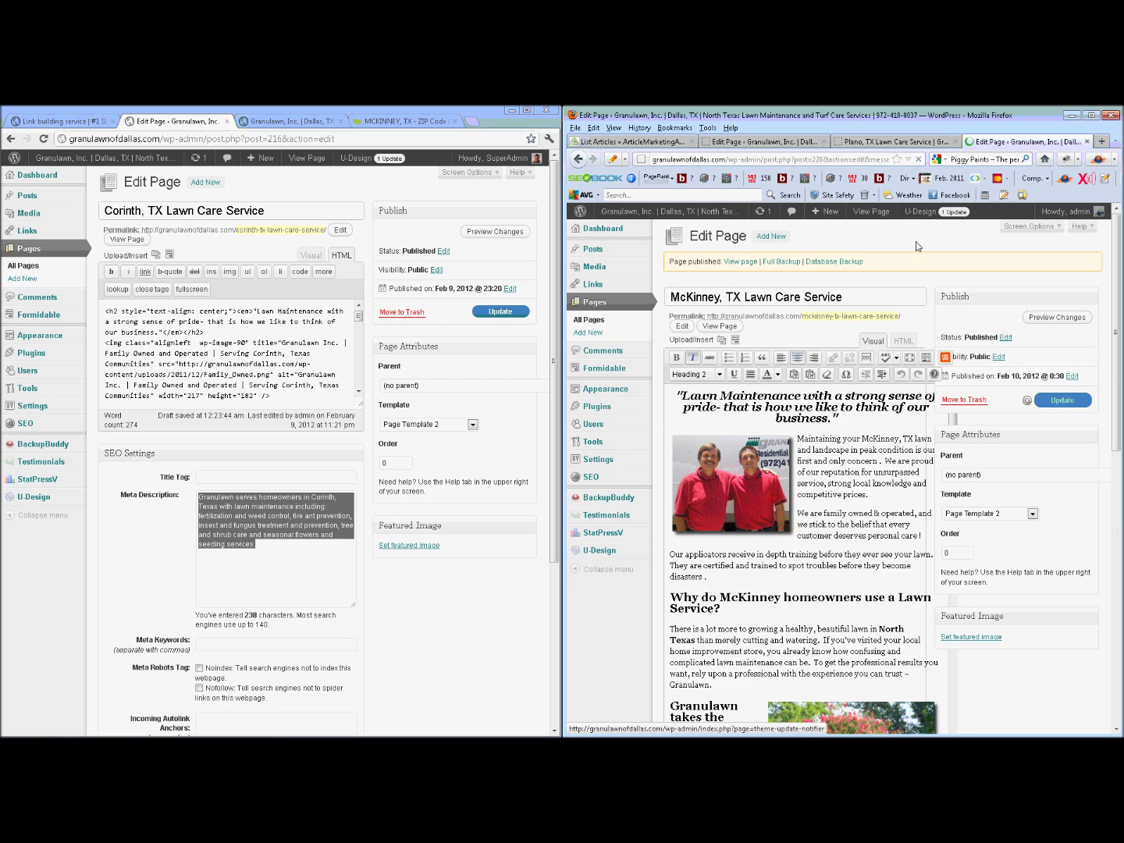
pyautogui.click(729, 264)
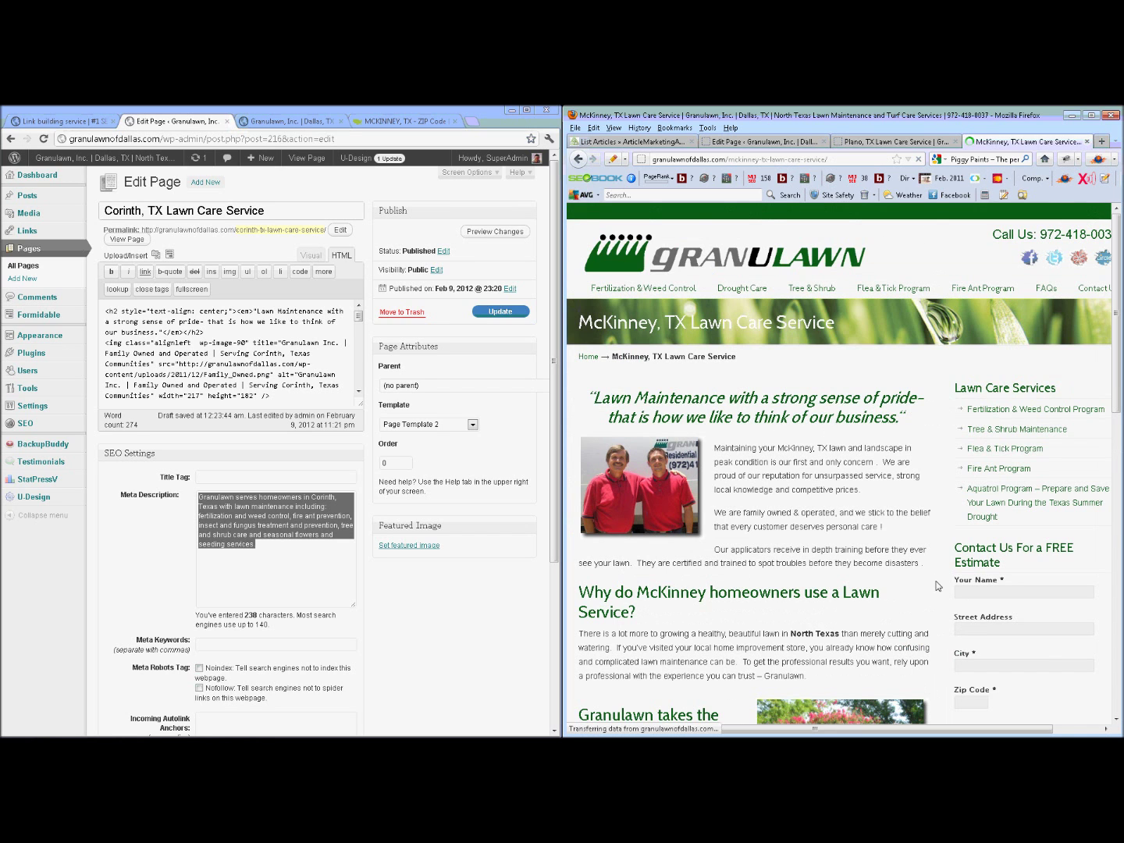
pyautogui.moveTo(580, 323); pyautogui.dragTo(853, 334)
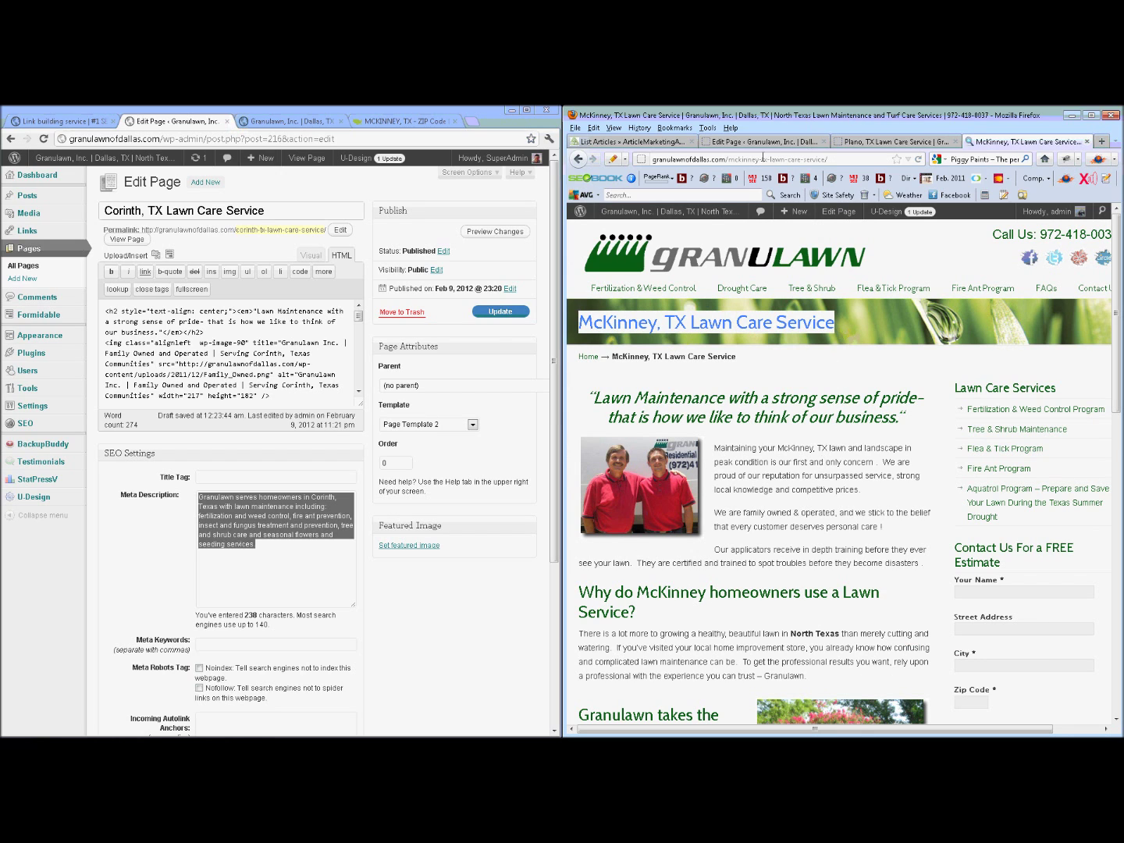
pyautogui.click(738, 162)
pyautogui.moveTo(729, 160); pyautogui.dragTo(827, 163)
pyautogui.click(853, 490)
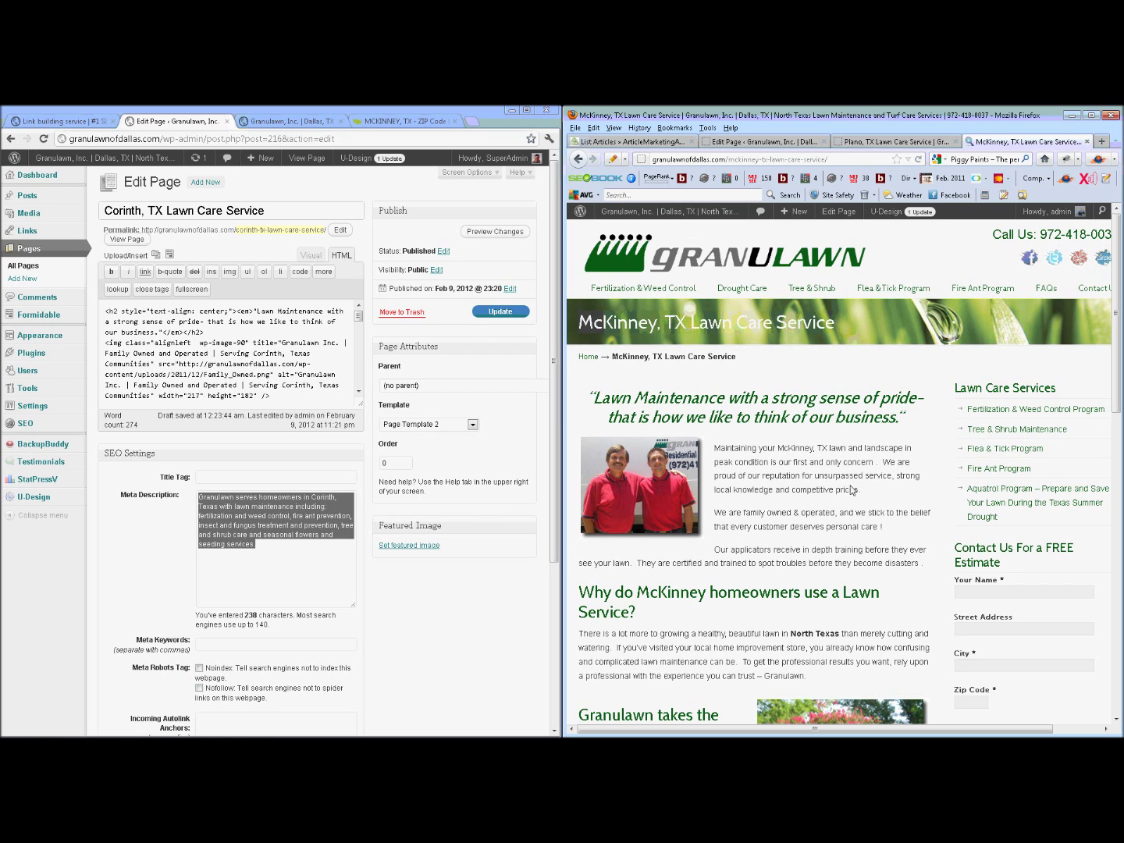
pyautogui.scroll(-2, 791, 462)
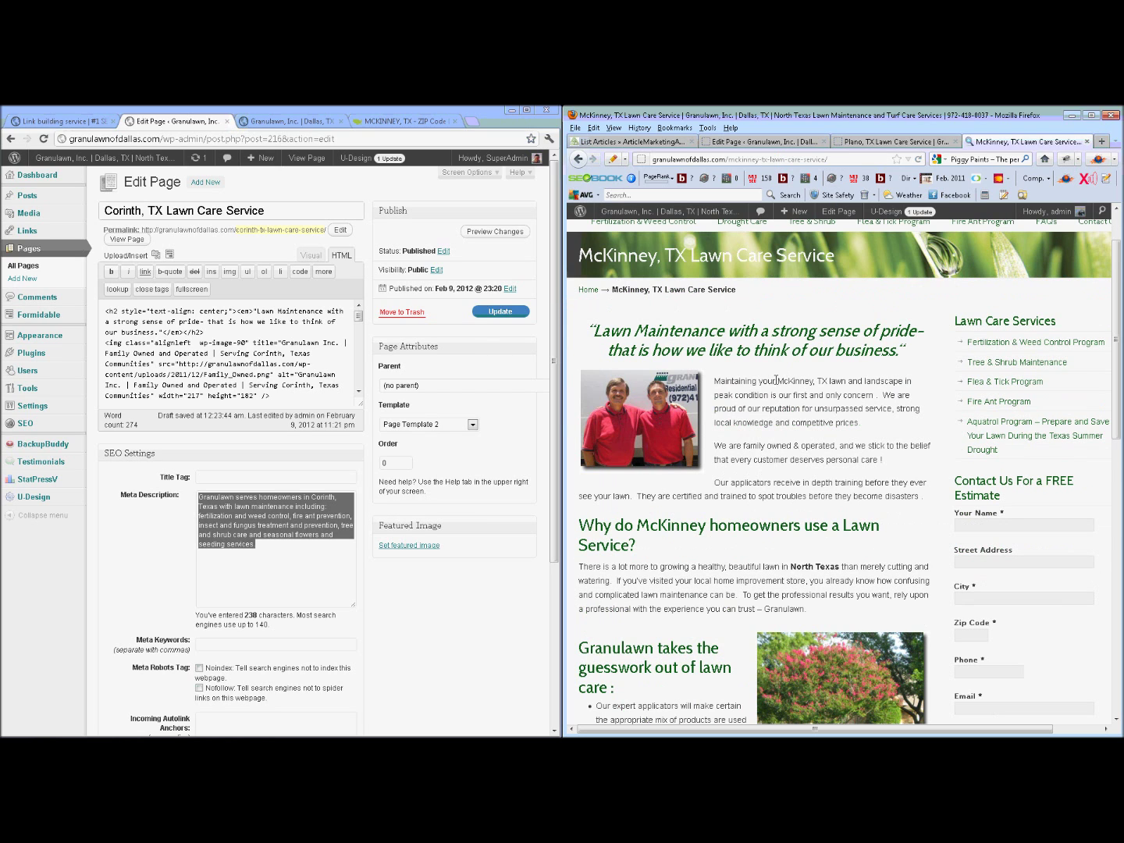
pyautogui.moveTo(776, 380); pyautogui.dragTo(837, 380)
pyautogui.click(817, 424)
pyautogui.moveTo(636, 525); pyautogui.dragTo(718, 524)
pyautogui.scroll(-5, 734, 539)
pyautogui.scroll(-3, 734, 538)
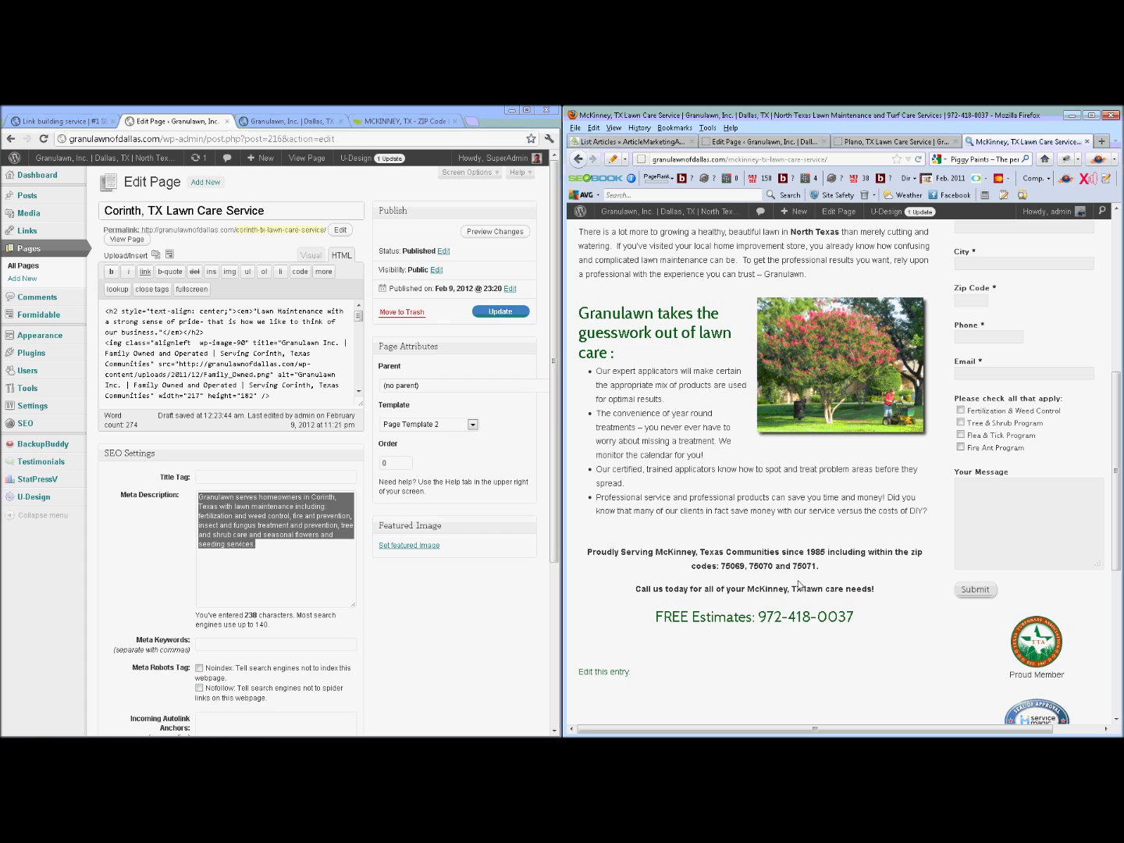
pyautogui.scroll(9, 798, 584)
pyautogui.click(801, 503)
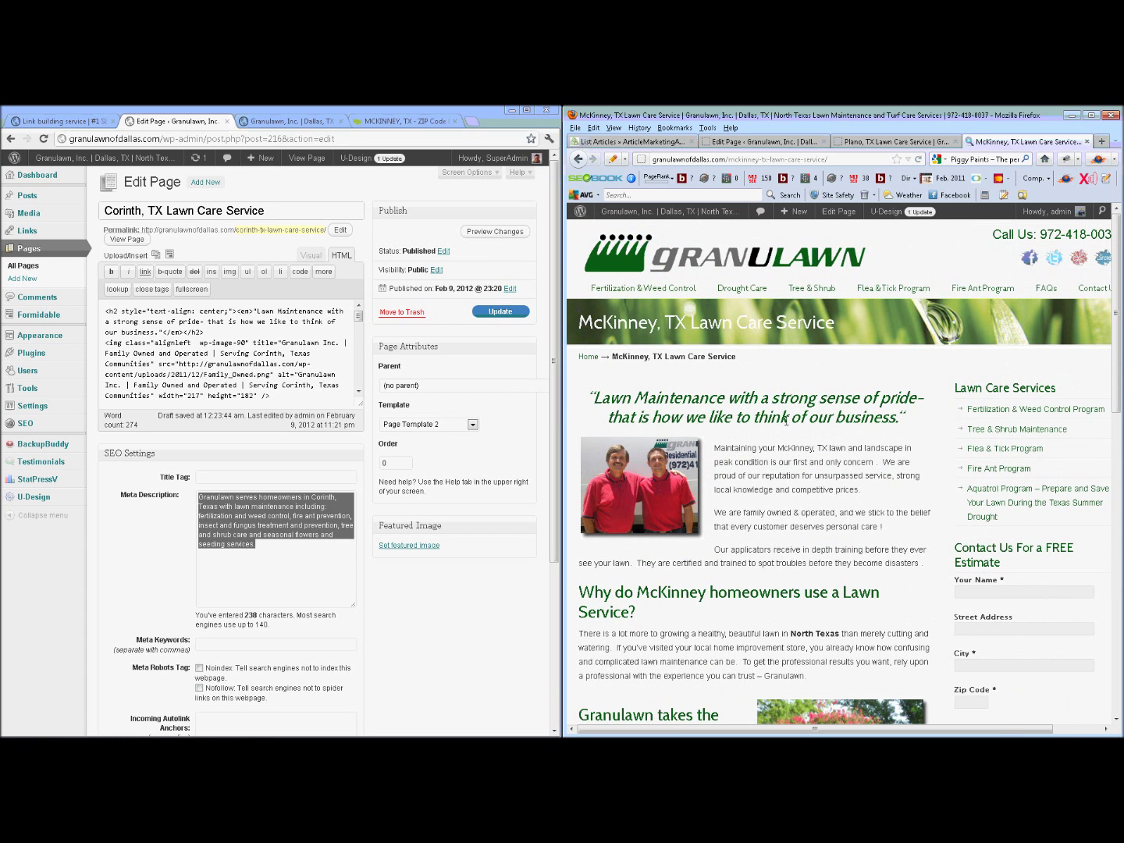
pyautogui.moveTo(582, 320); pyautogui.dragTo(813, 322)
pyautogui.click(829, 506)
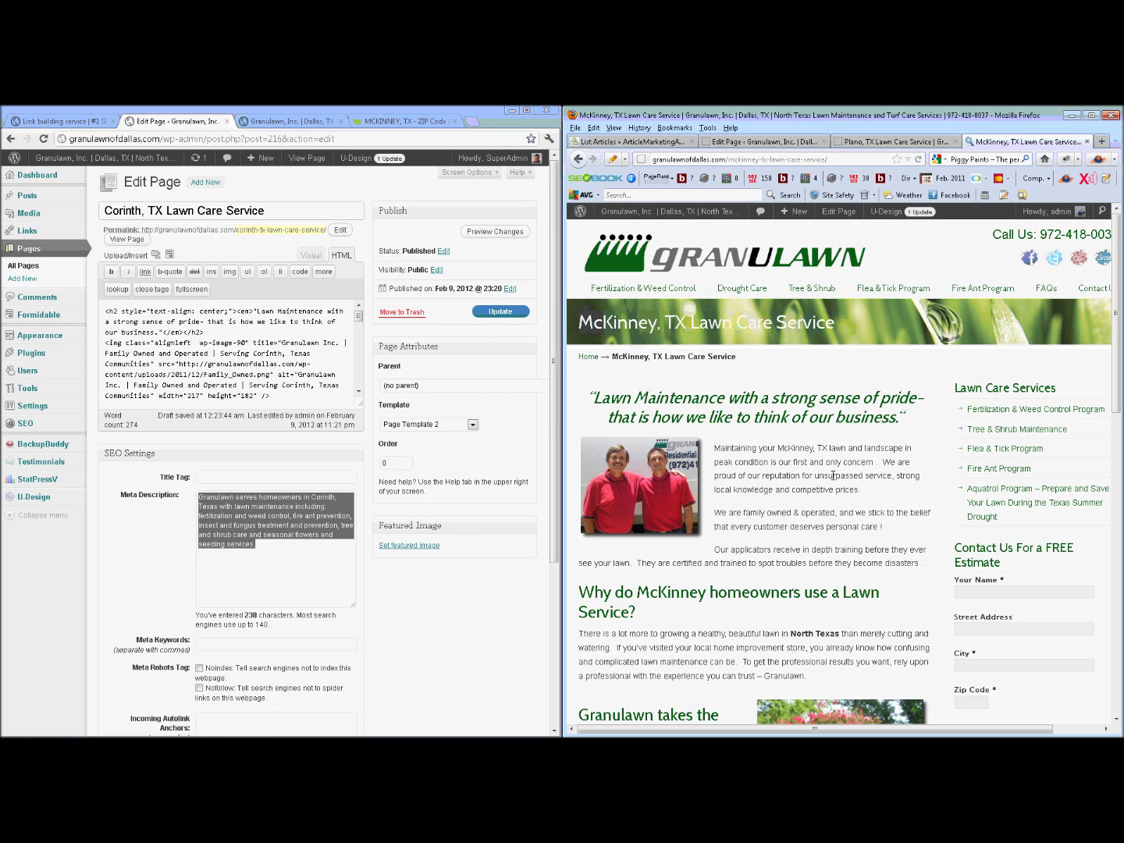